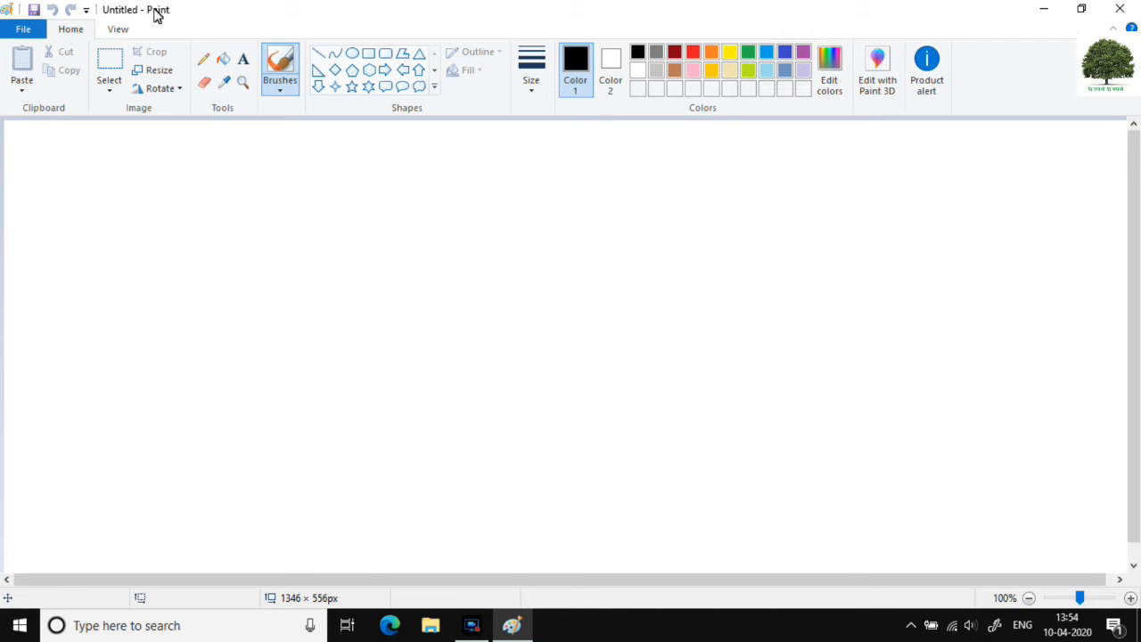
left_click(25, 29)
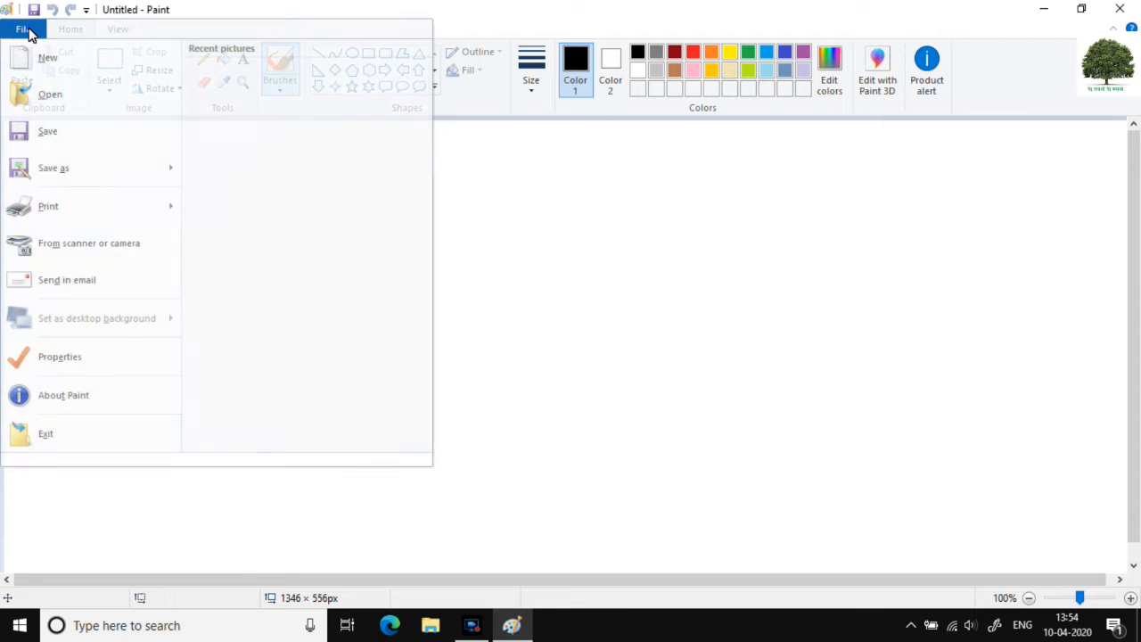
left_click(29, 31)
left_click(117, 29)
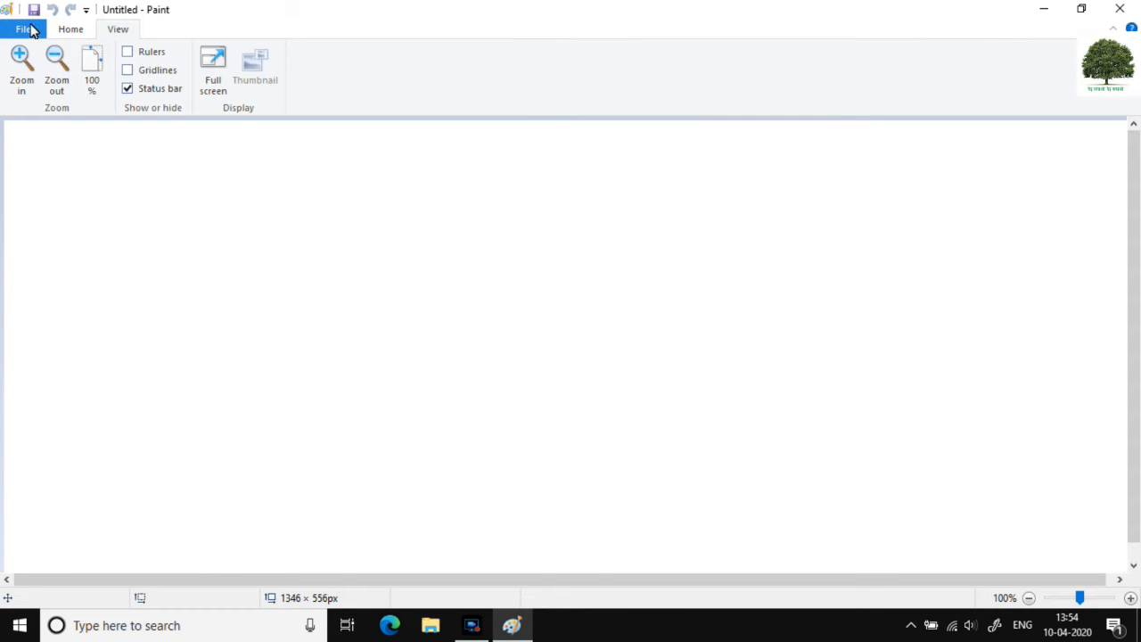
left_click(72, 28)
left_click(116, 29)
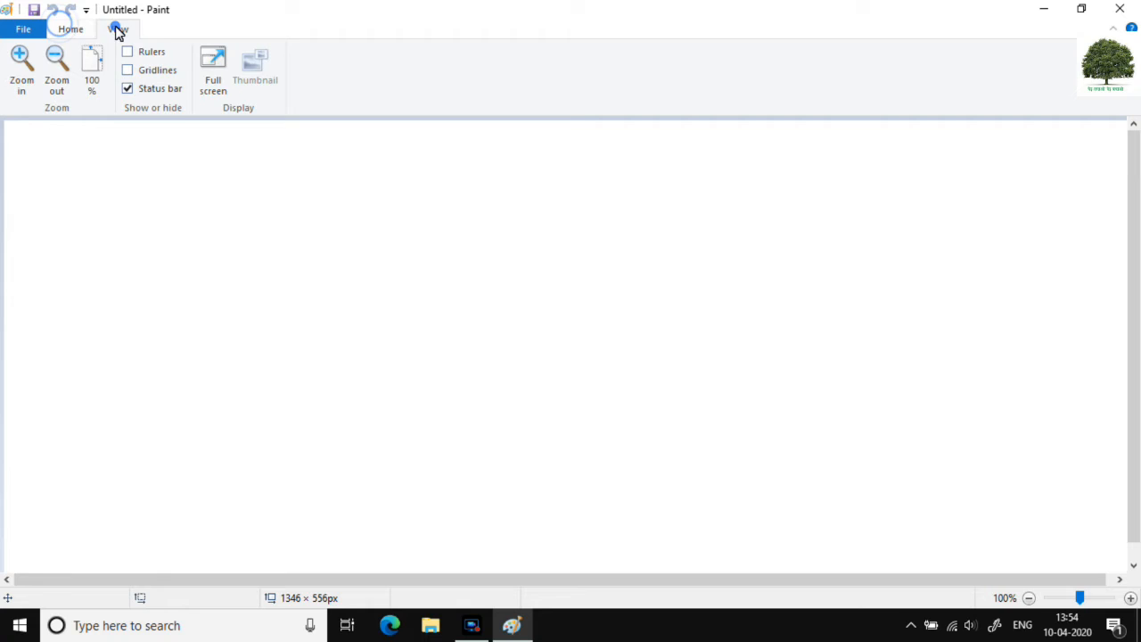
left_click(71, 29)
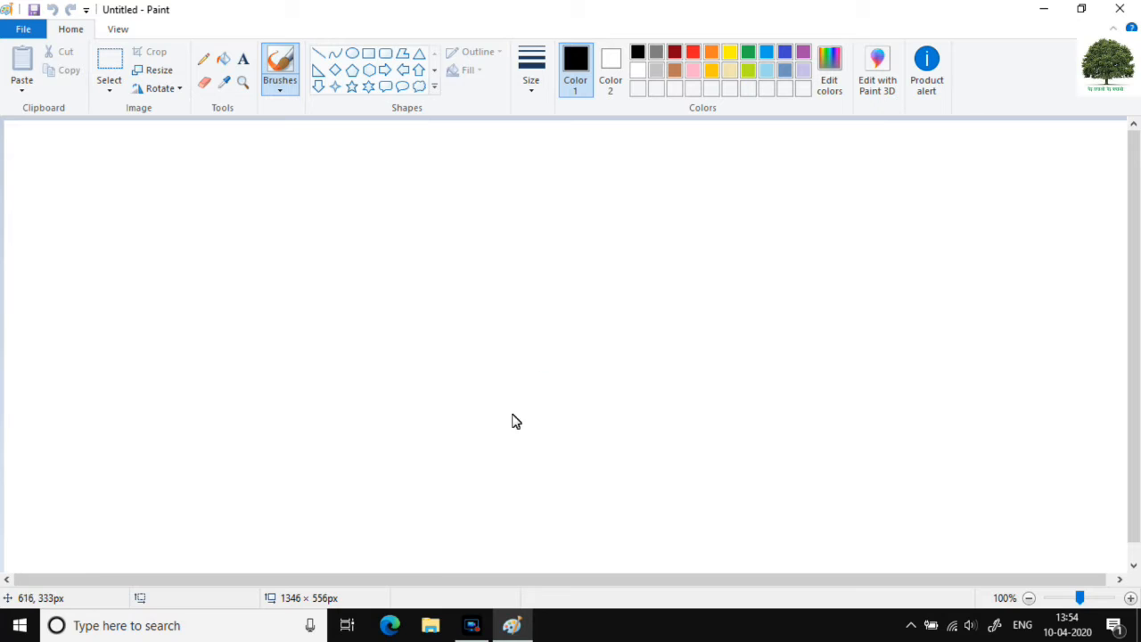
left_click_drag(374, 581, 502, 582)
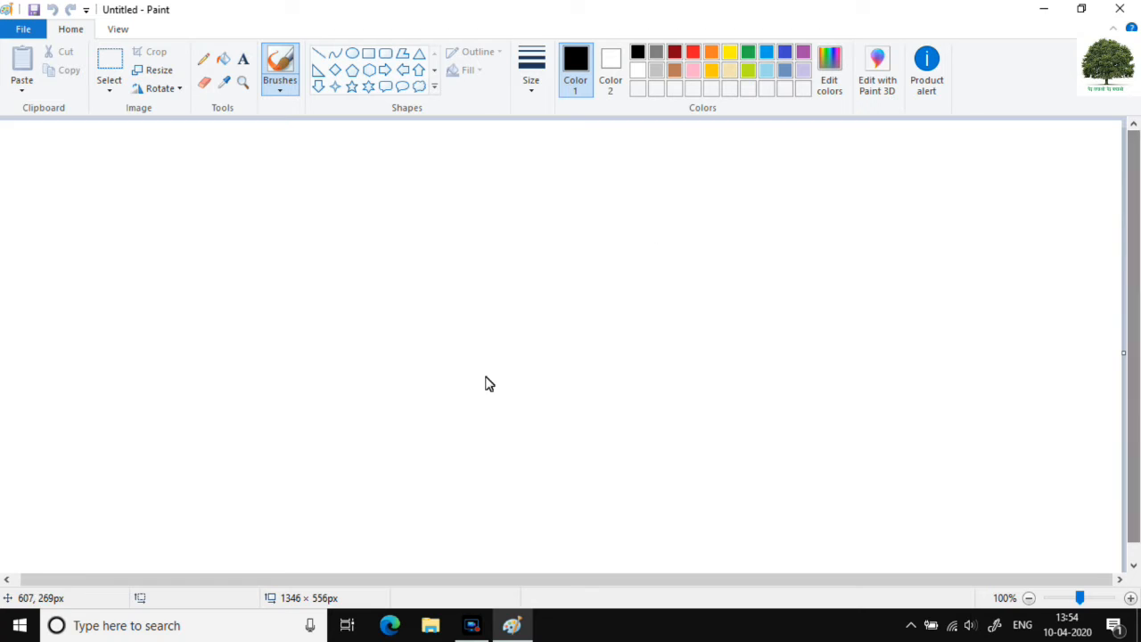
left_click(370, 493)
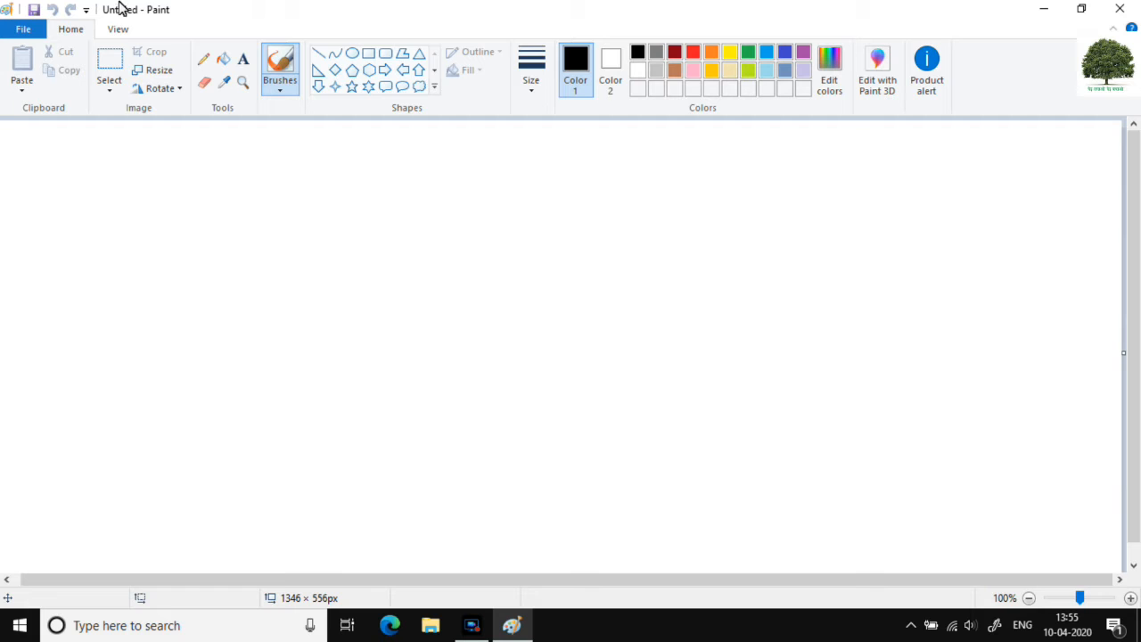
- Minimize the Paint window and bring it back, and restore it down to a smaller size before maximizing it again
left_click(1046, 11)
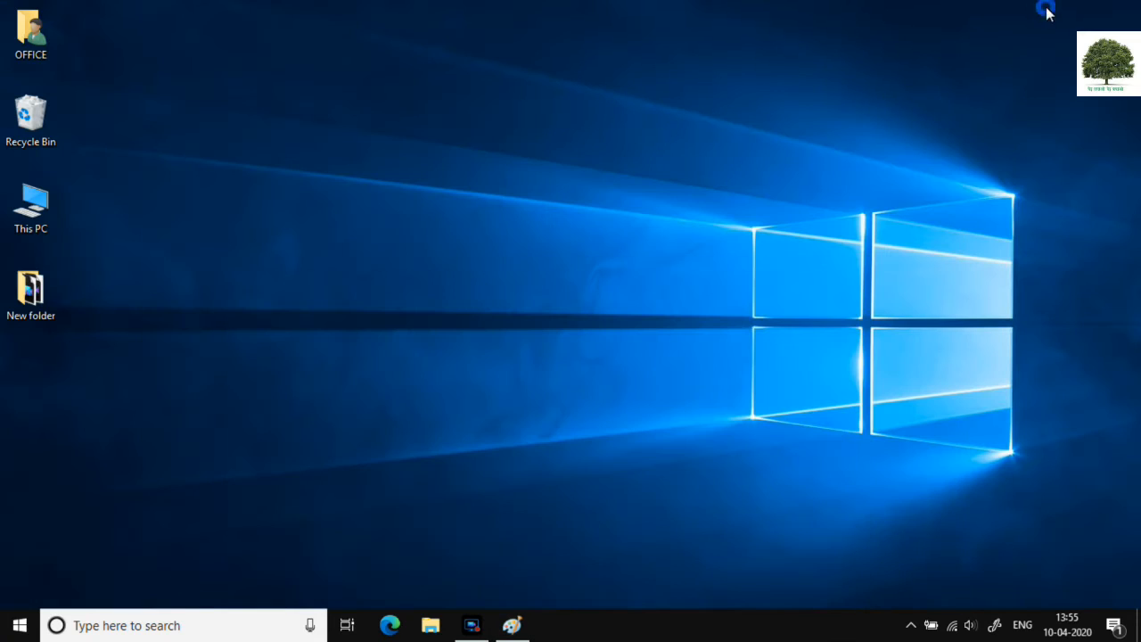
left_click(521, 624)
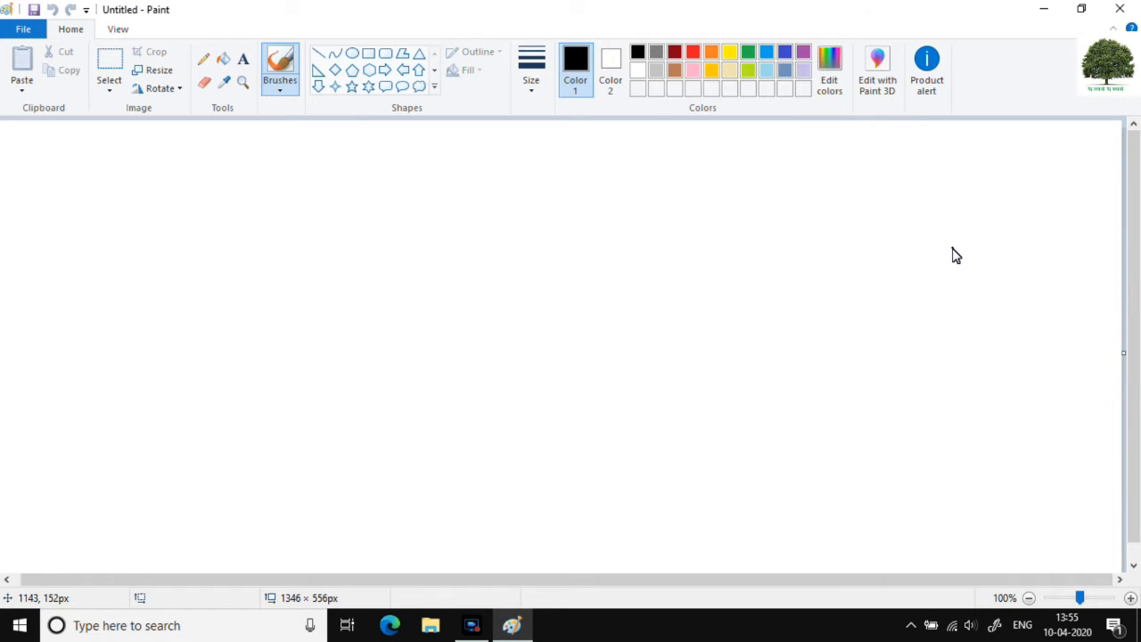
left_click(1081, 11)
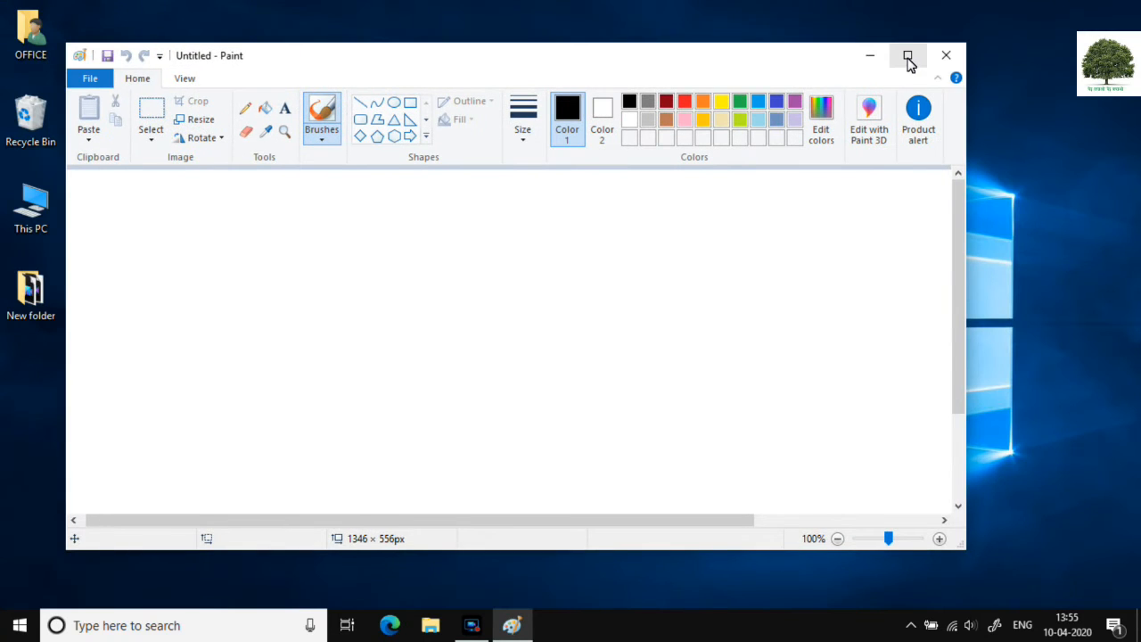
left_click(908, 57)
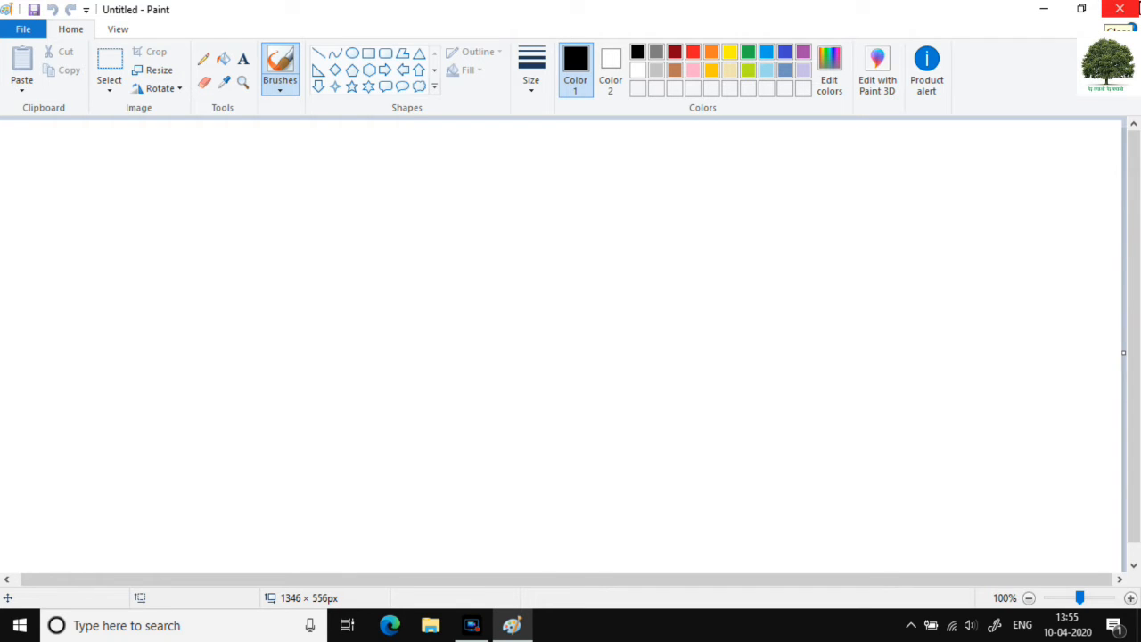
left_click(24, 32)
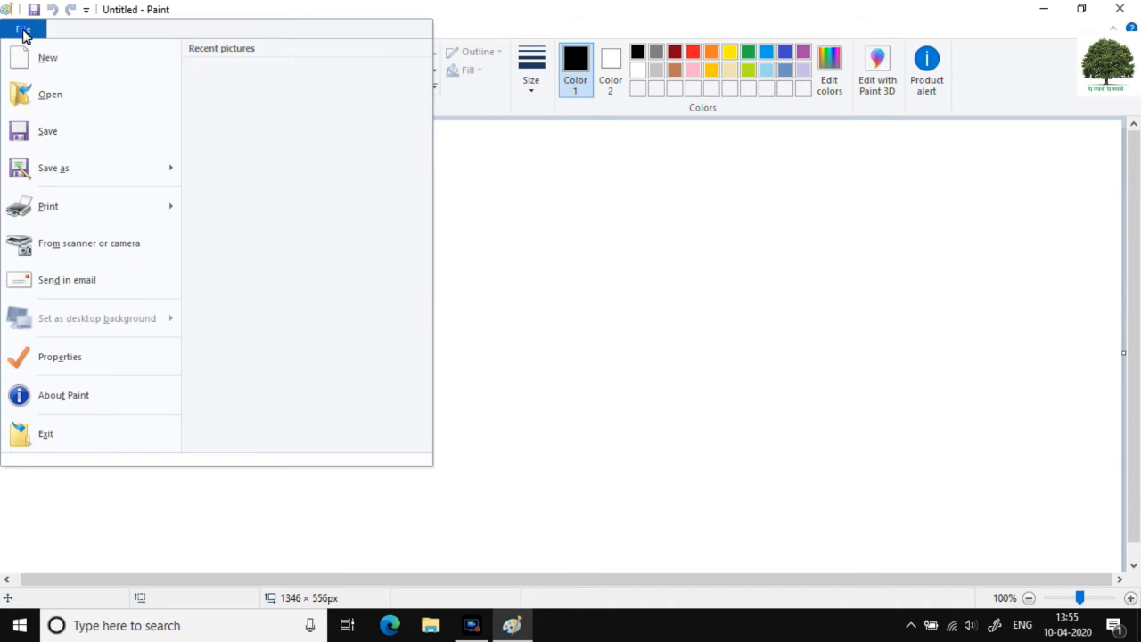
left_click(24, 32)
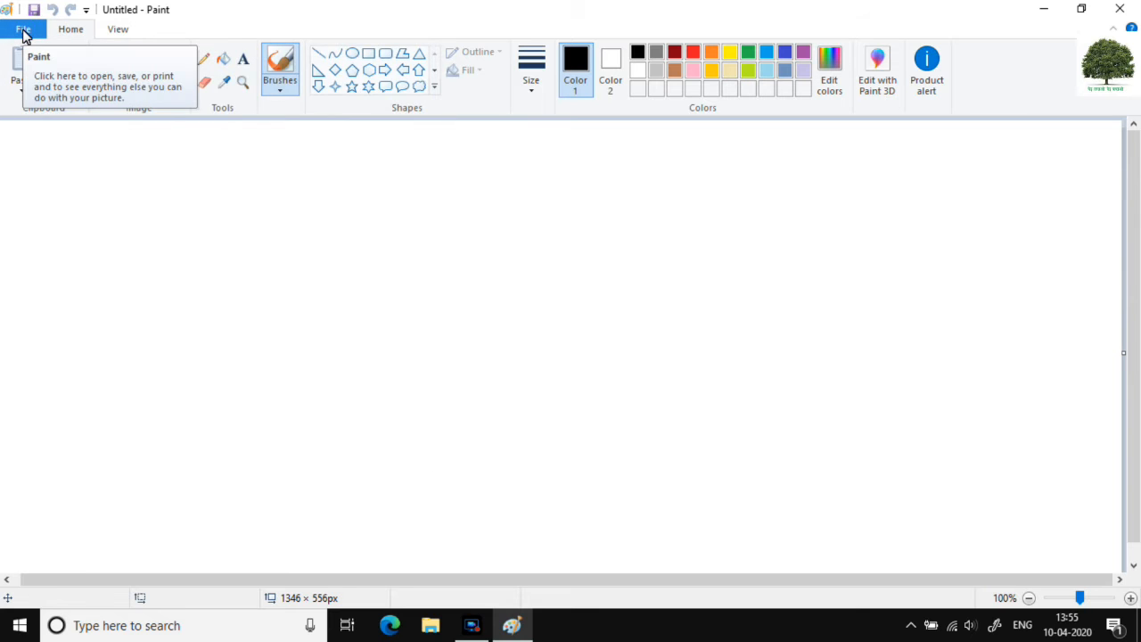
left_click(24, 32)
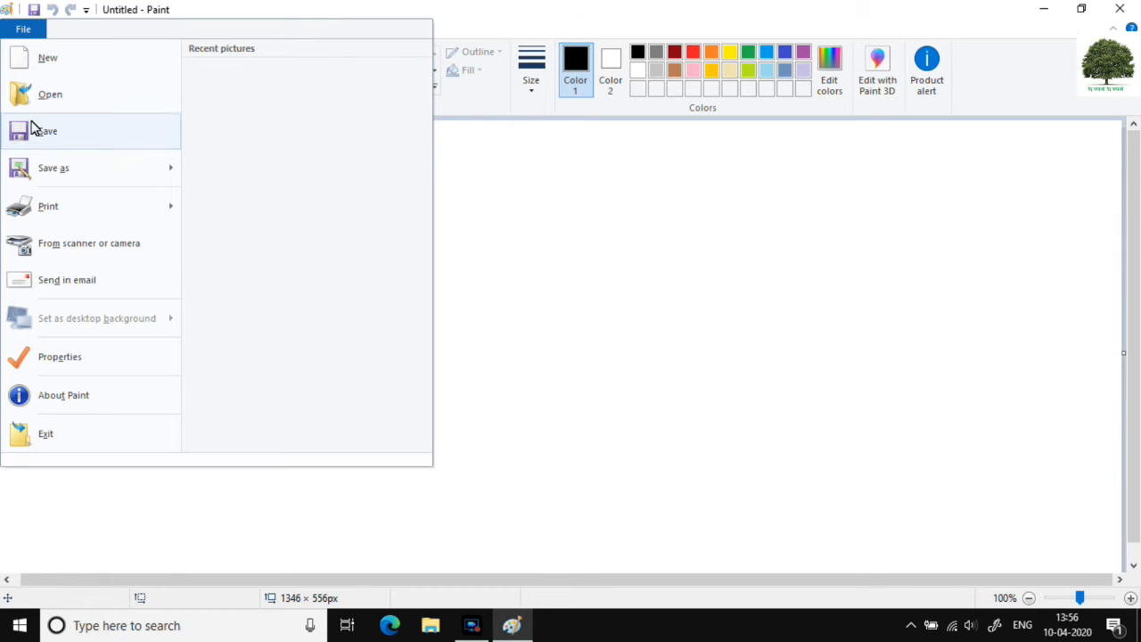
mouse_move(39, 172)
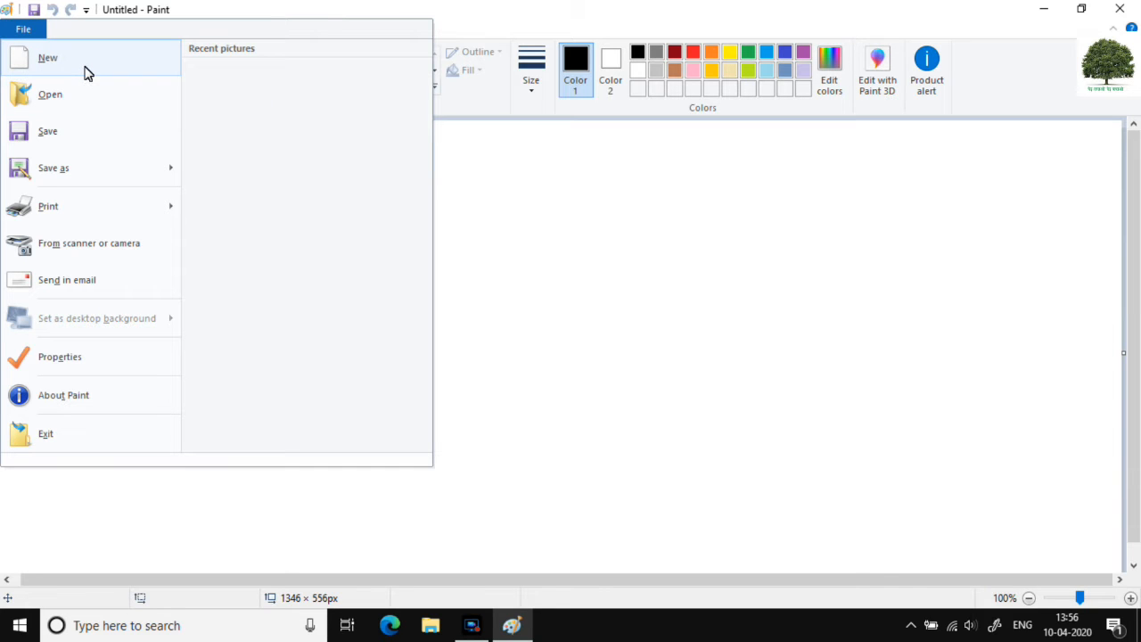
left_click(607, 223)
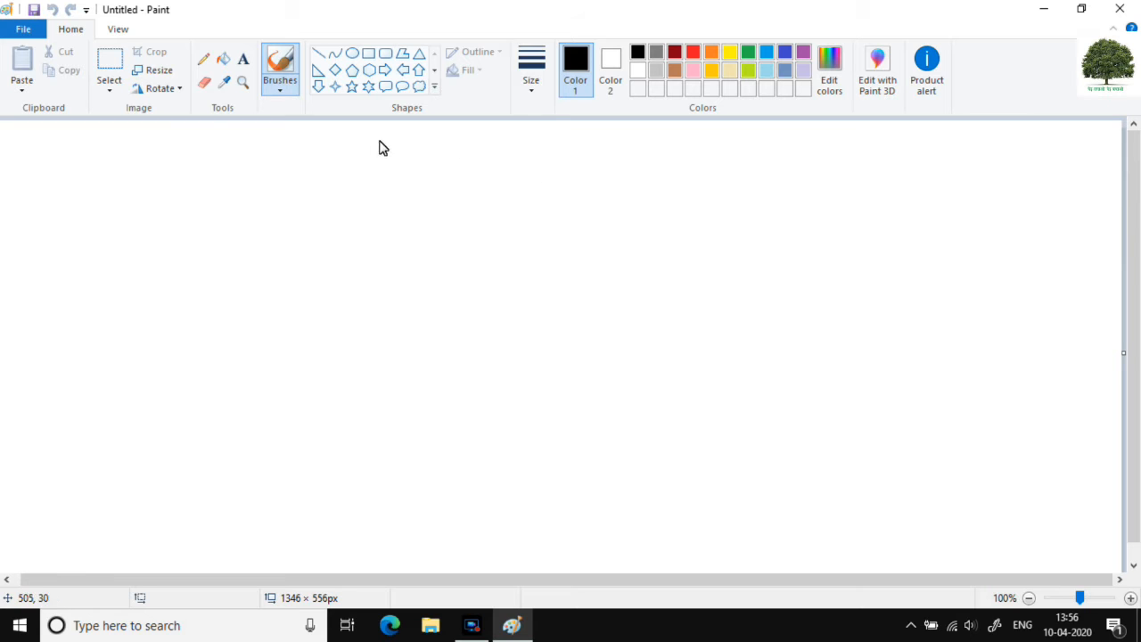
- Draw a rectangle about 416 × 260 px with a red outline on the canvas and fill it with dark red
left_click(368, 53)
left_click_drag(269, 215, 617, 433)
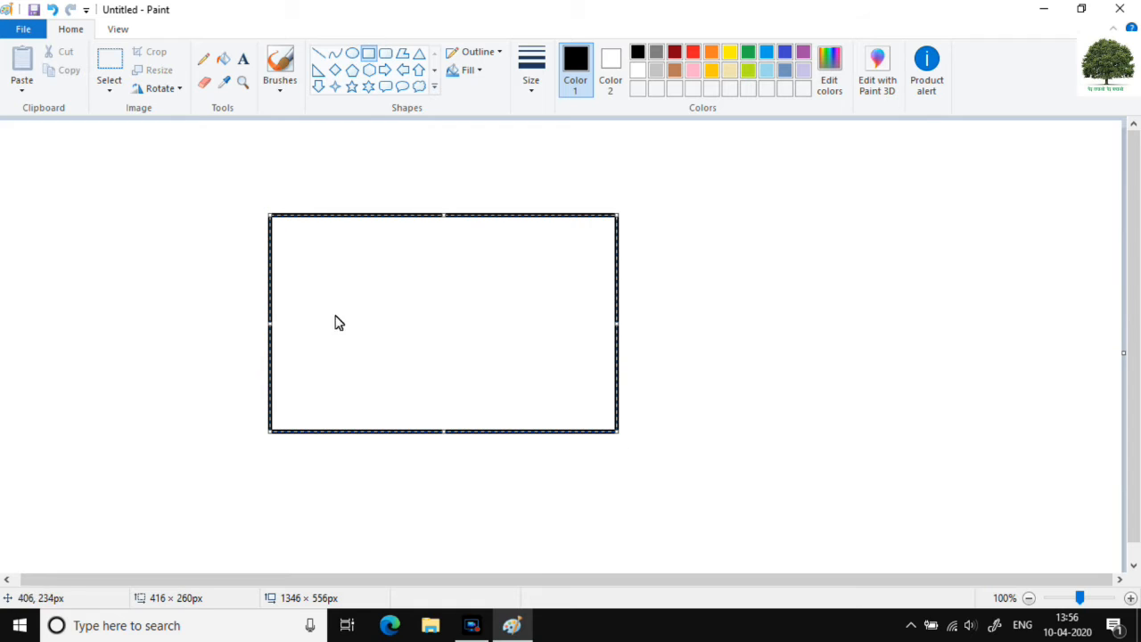
left_click(693, 54)
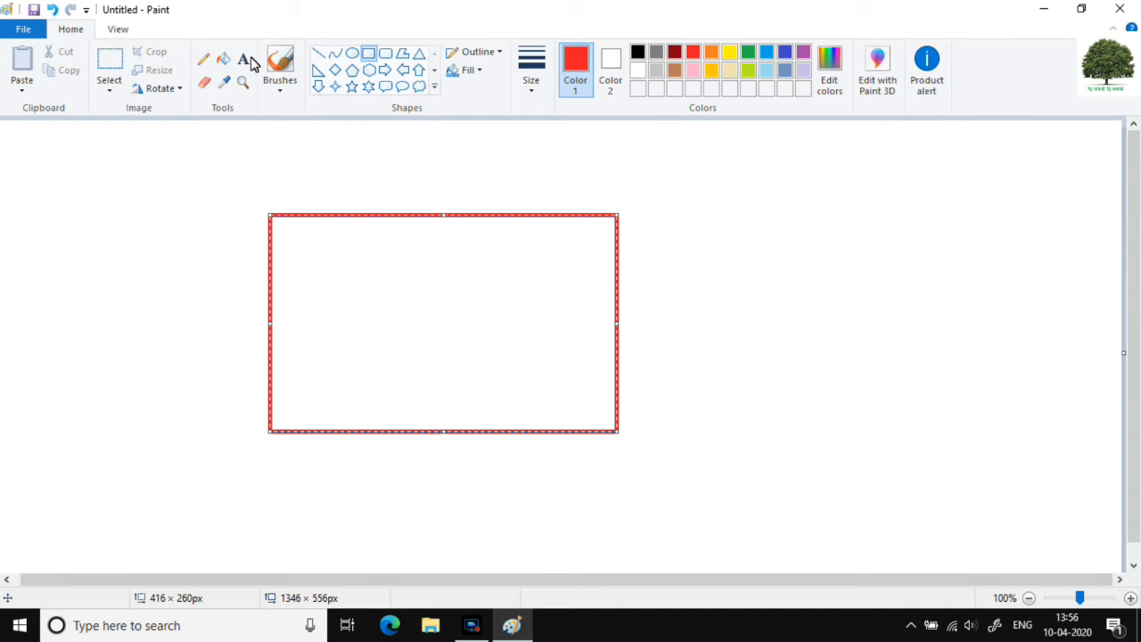
left_click(223, 58)
left_click(675, 52)
left_click(490, 349)
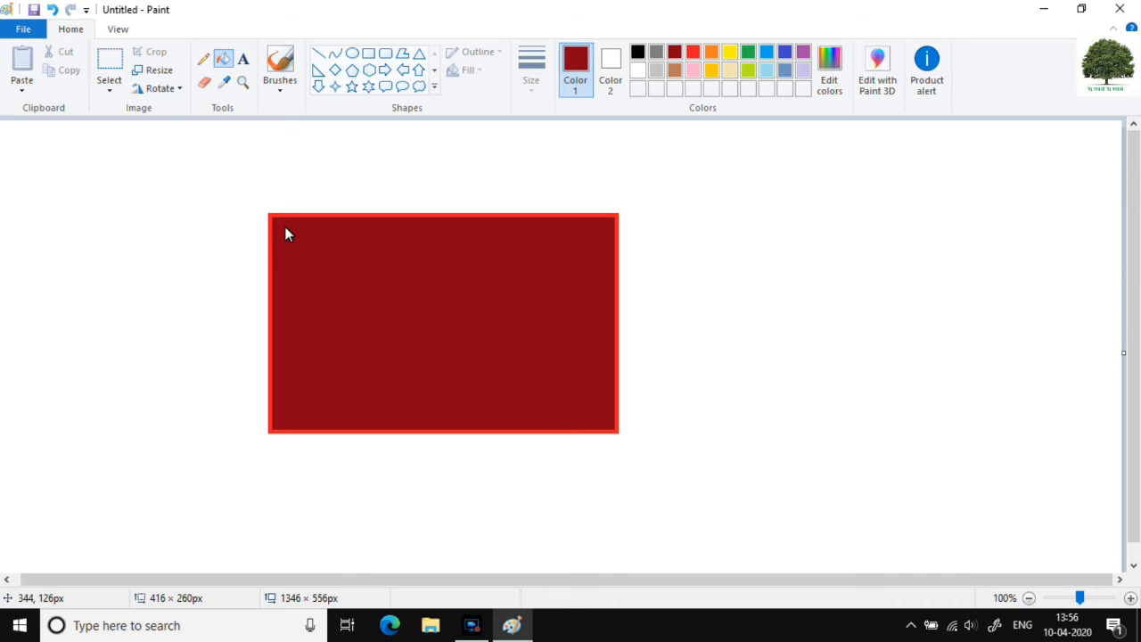
- Start a new blank picture and discard the rectangle drawing without saving it
left_click(13, 32)
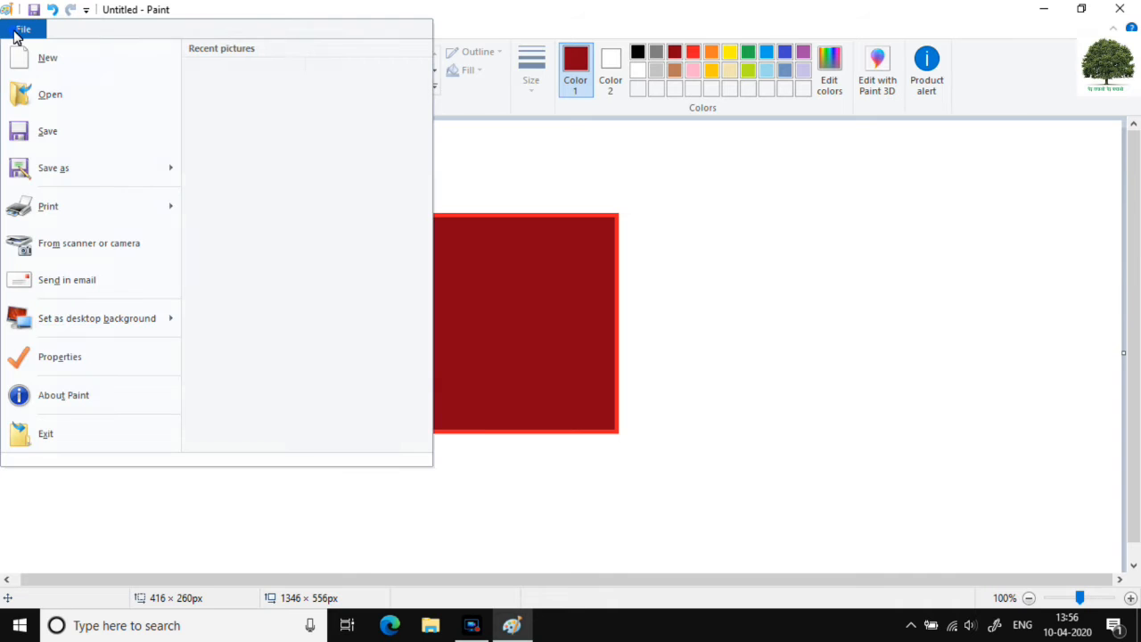
left_click(675, 293)
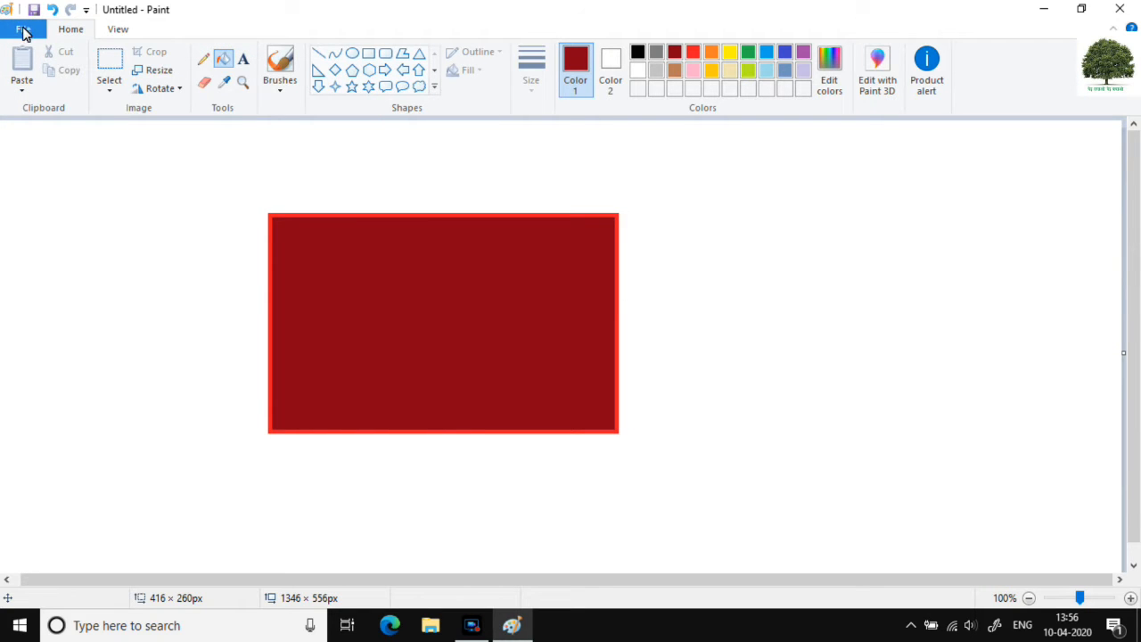
left_click(24, 30)
left_click(32, 59)
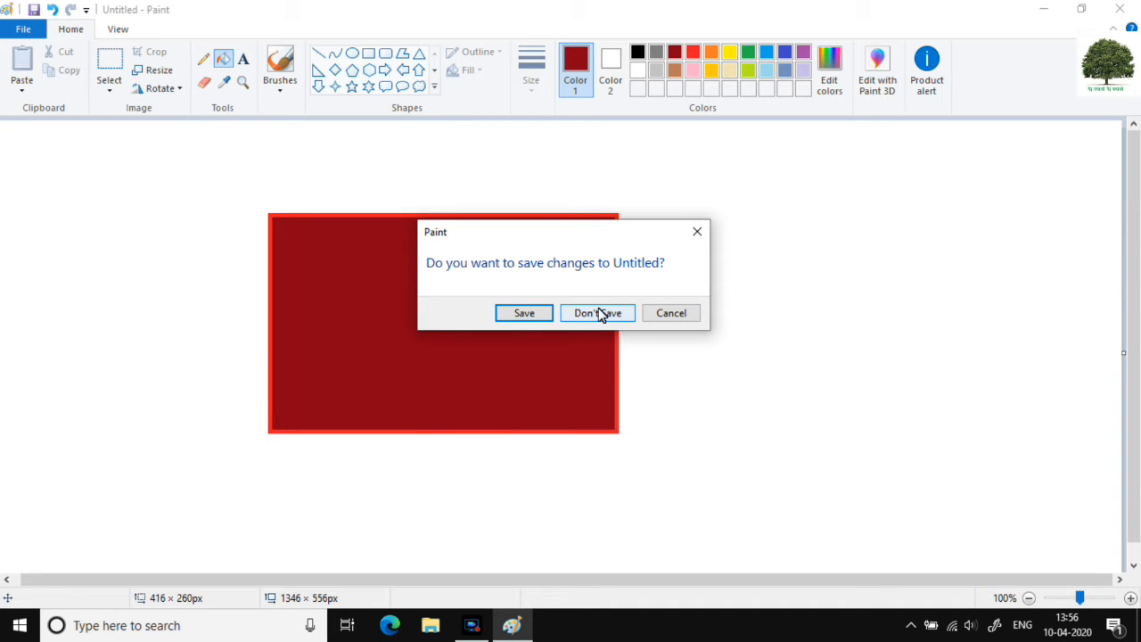
left_click(604, 316)
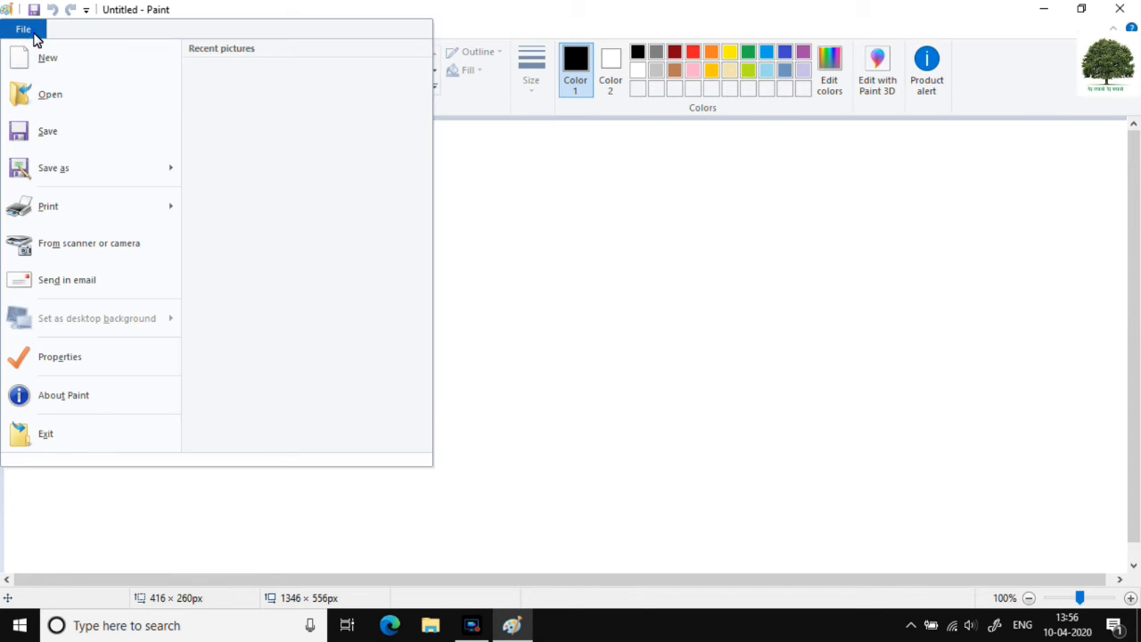
left_click(27, 34)
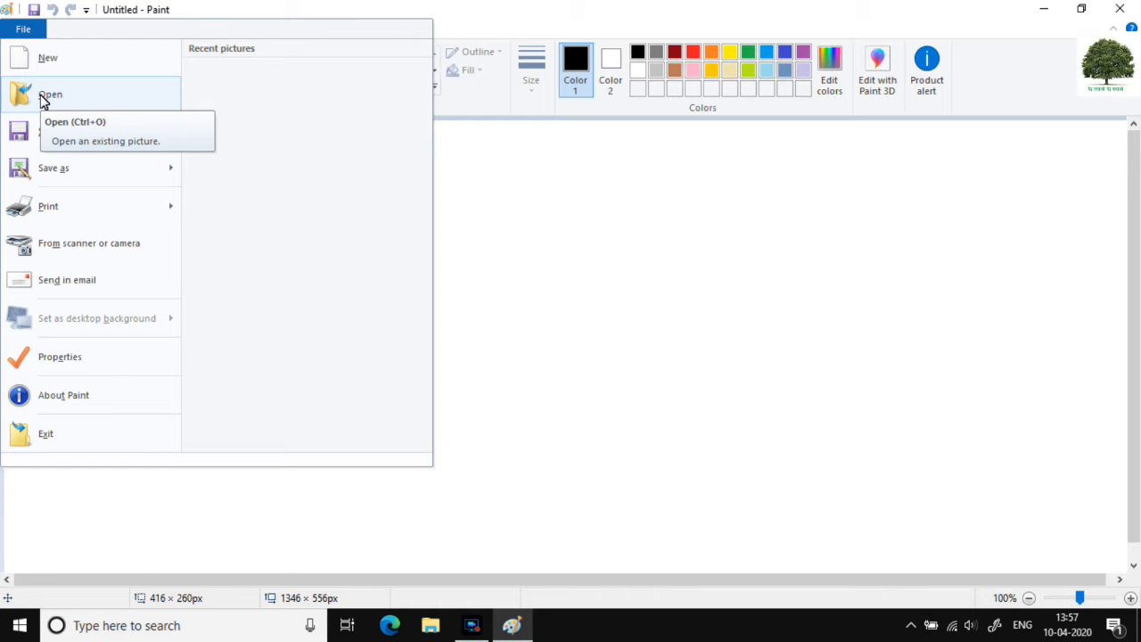
left_click(42, 98)
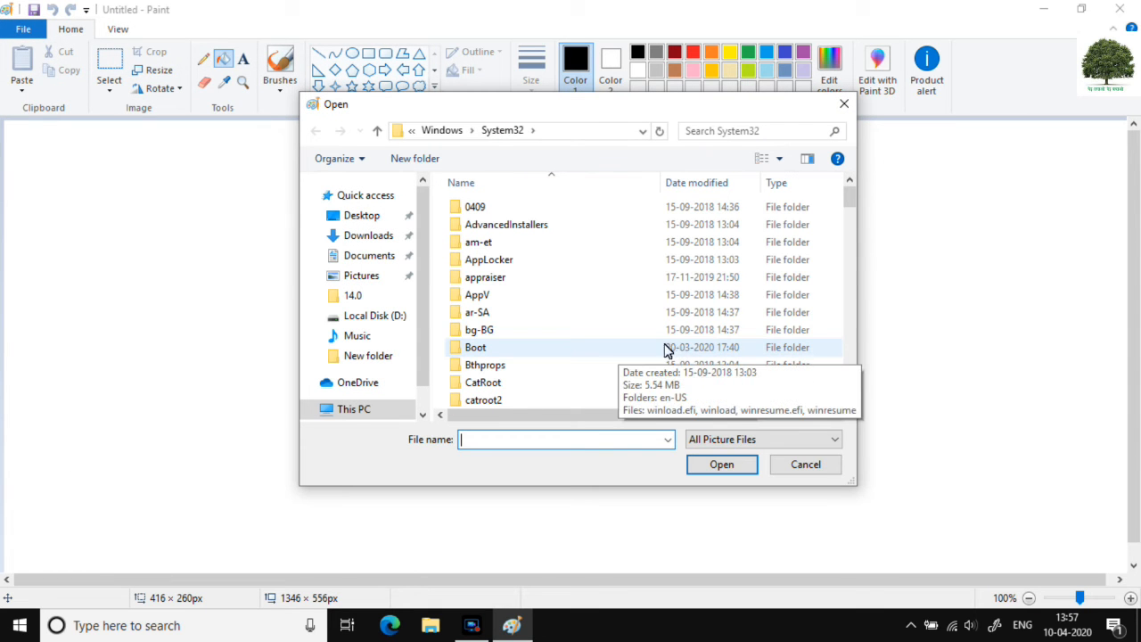
left_click(373, 236)
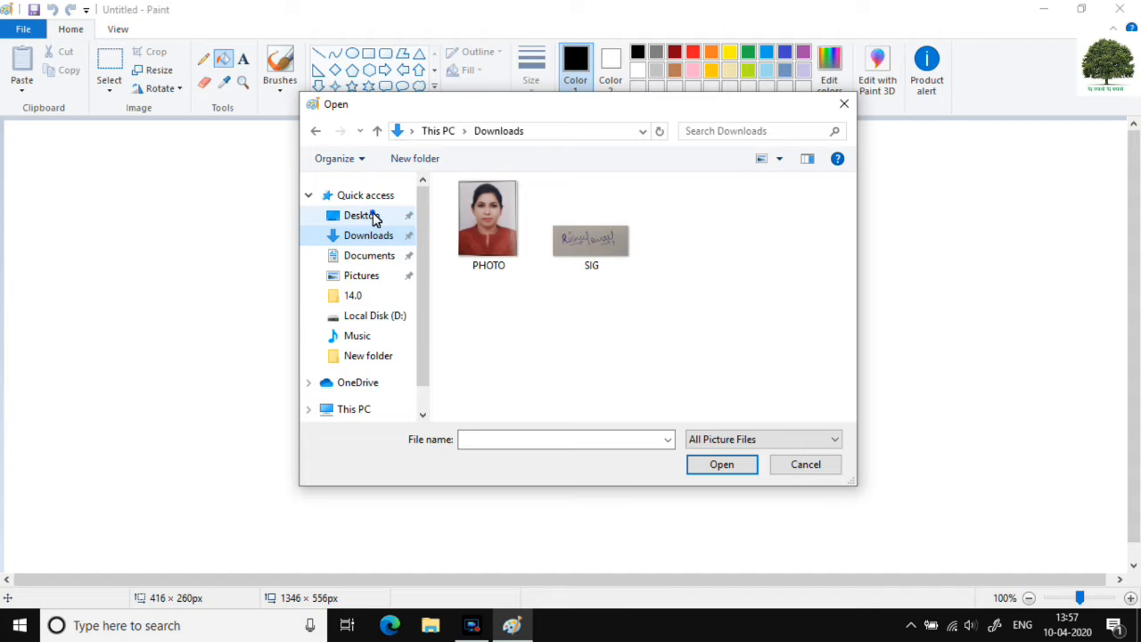
left_click(371, 216)
left_click(369, 237)
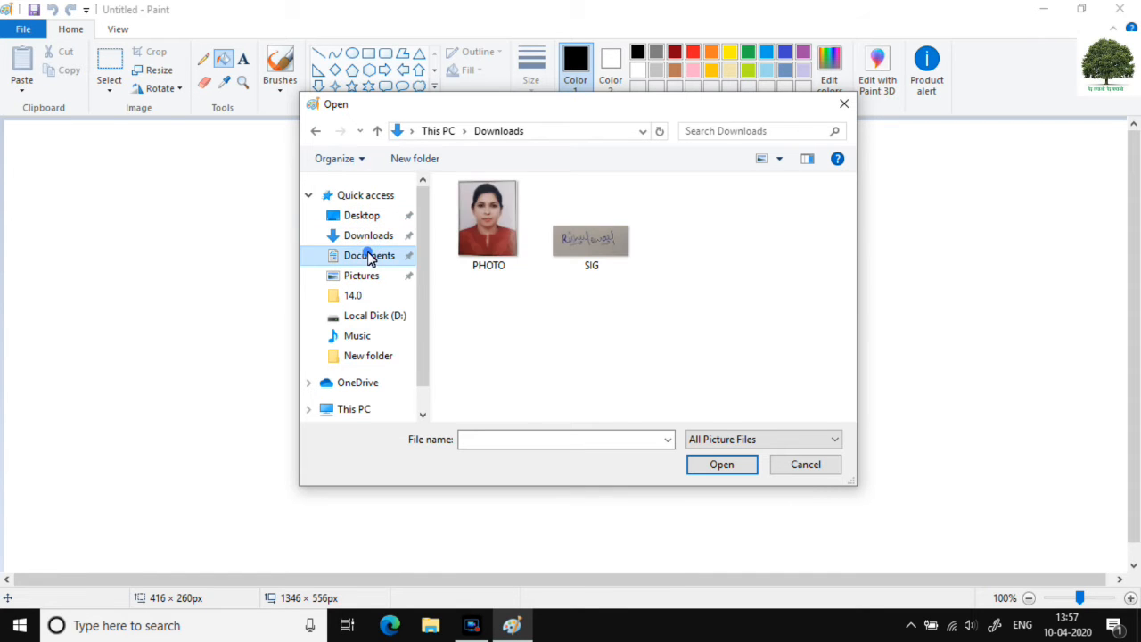
left_click(369, 255)
left_click(362, 276)
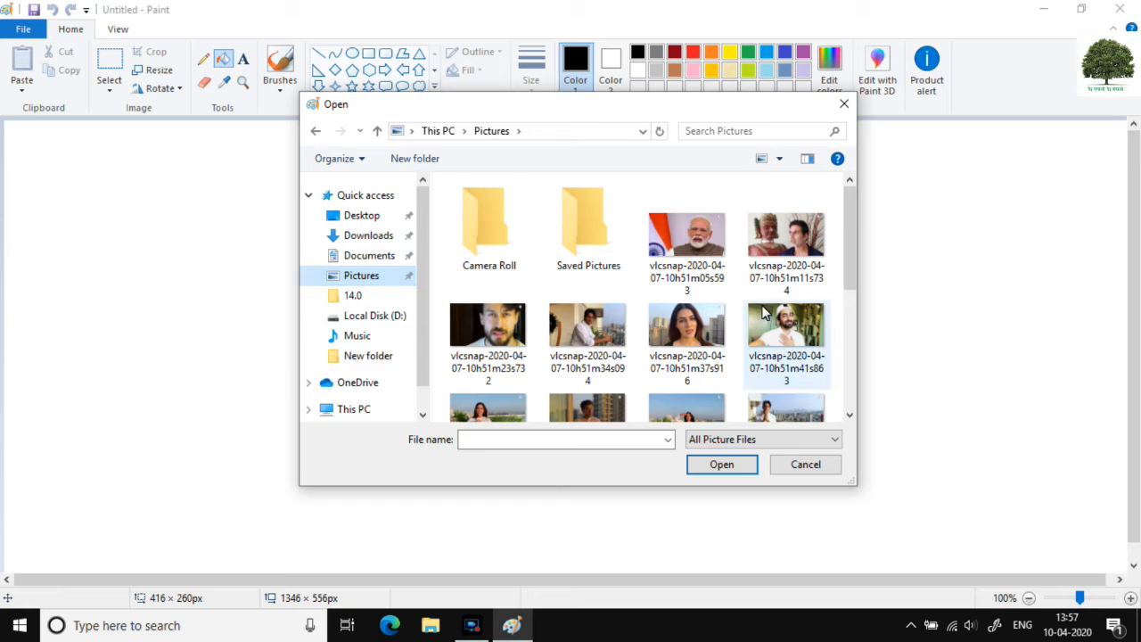
left_click(696, 284)
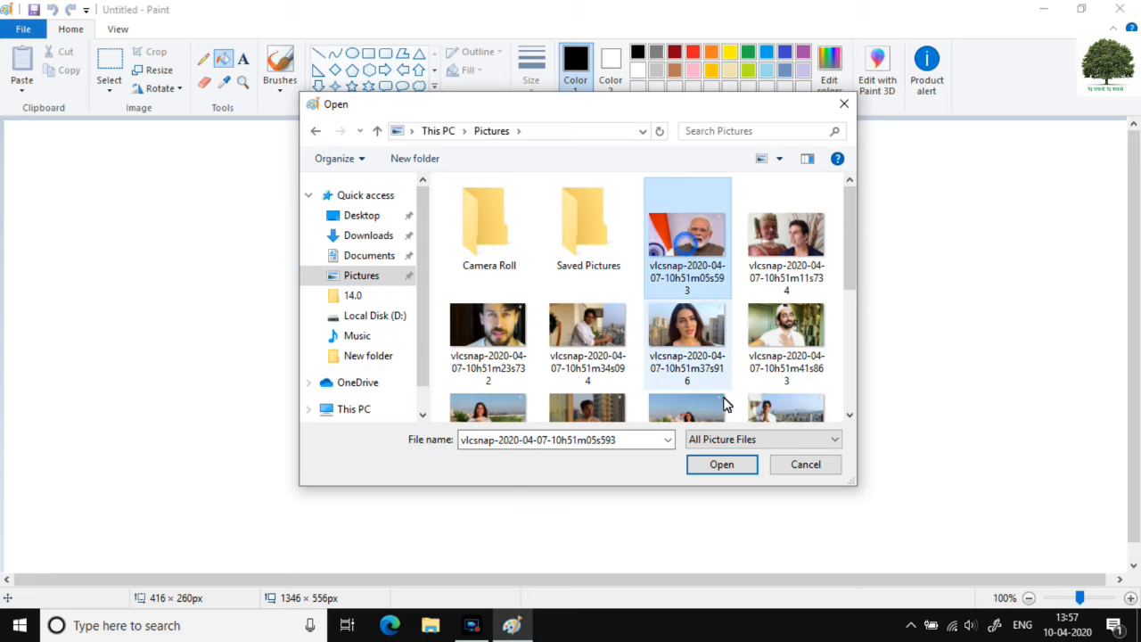
left_click(726, 465)
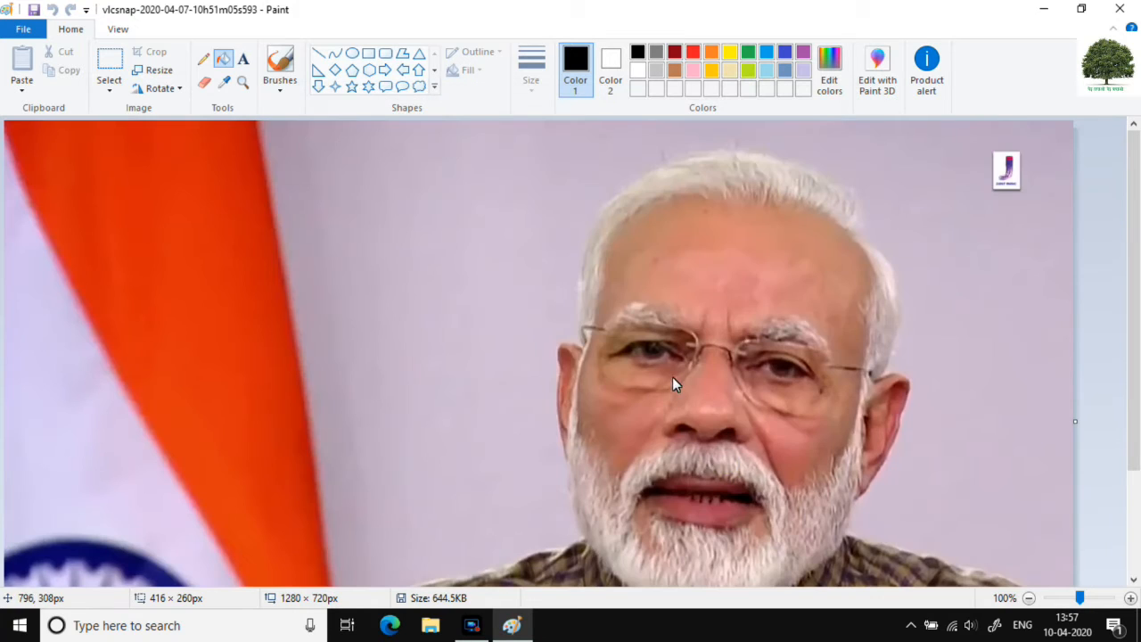
scroll(697, 370, "down", 3)
scroll(698, 370, "up", 3)
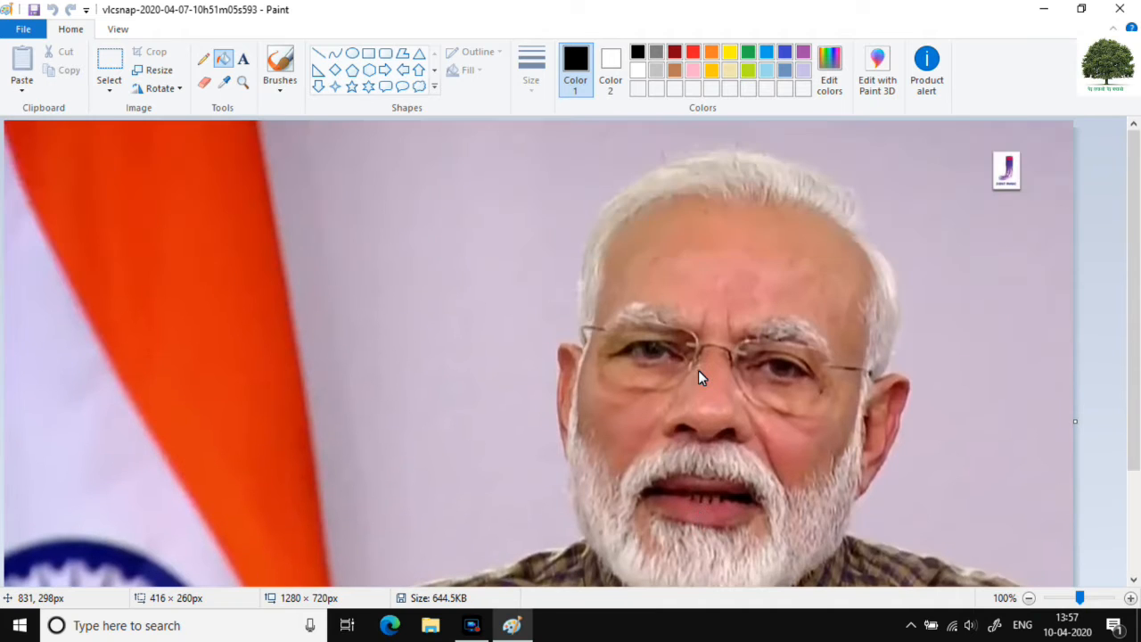
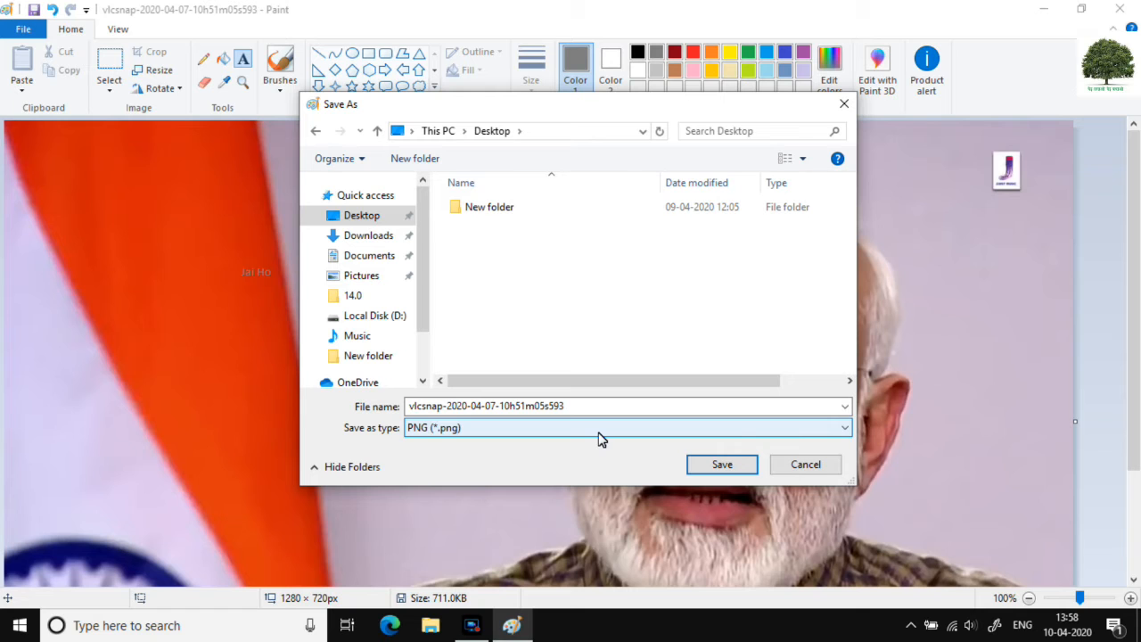
- Save the picture to the Desktop as a JPEG copy named modi ji and close Paint
left_click(599, 429)
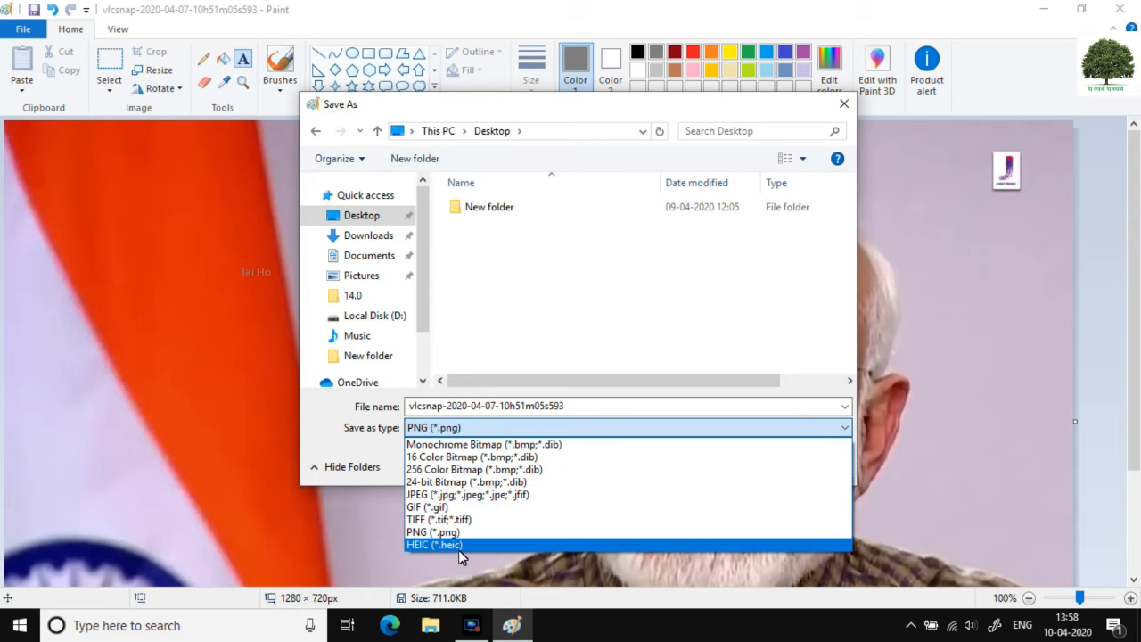
left_click(467, 495)
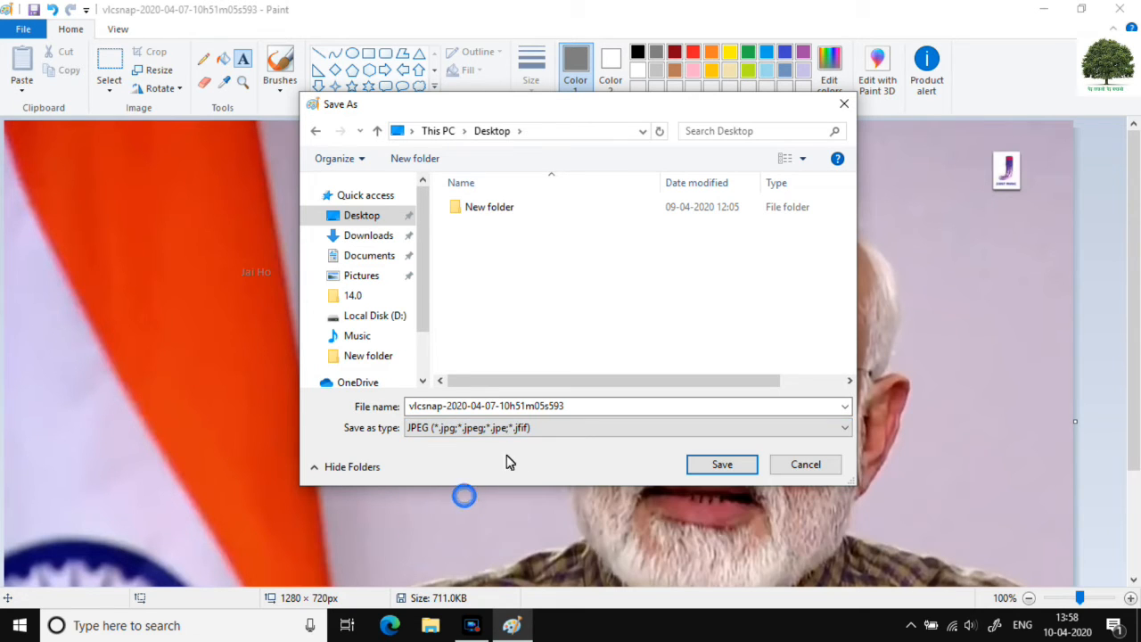
left_click(591, 405)
type("mo")
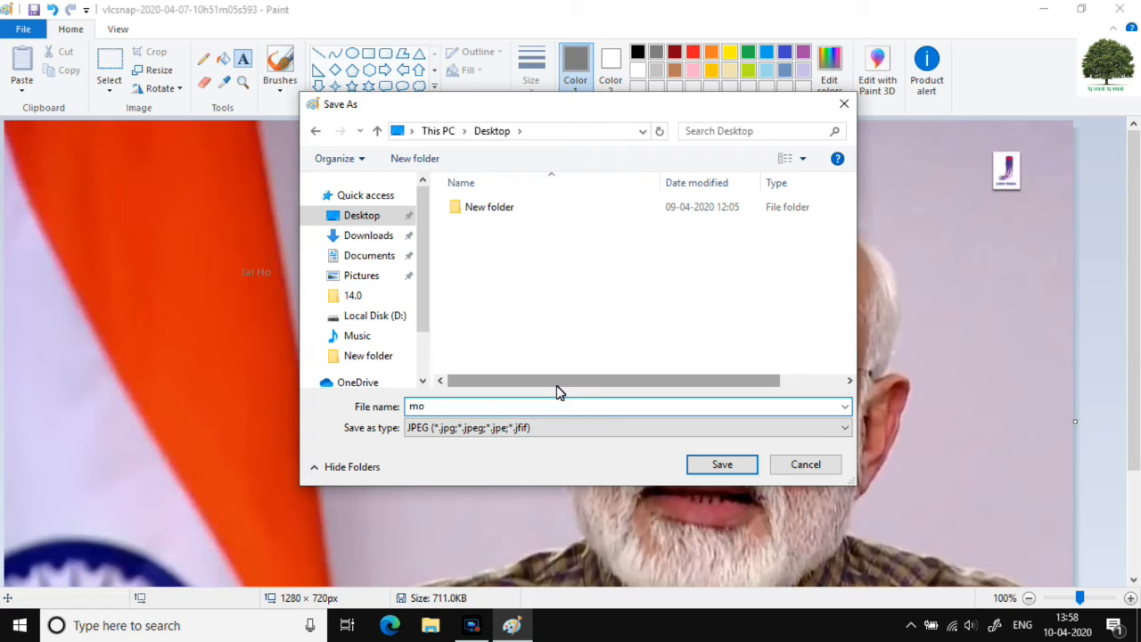
type("di ji")
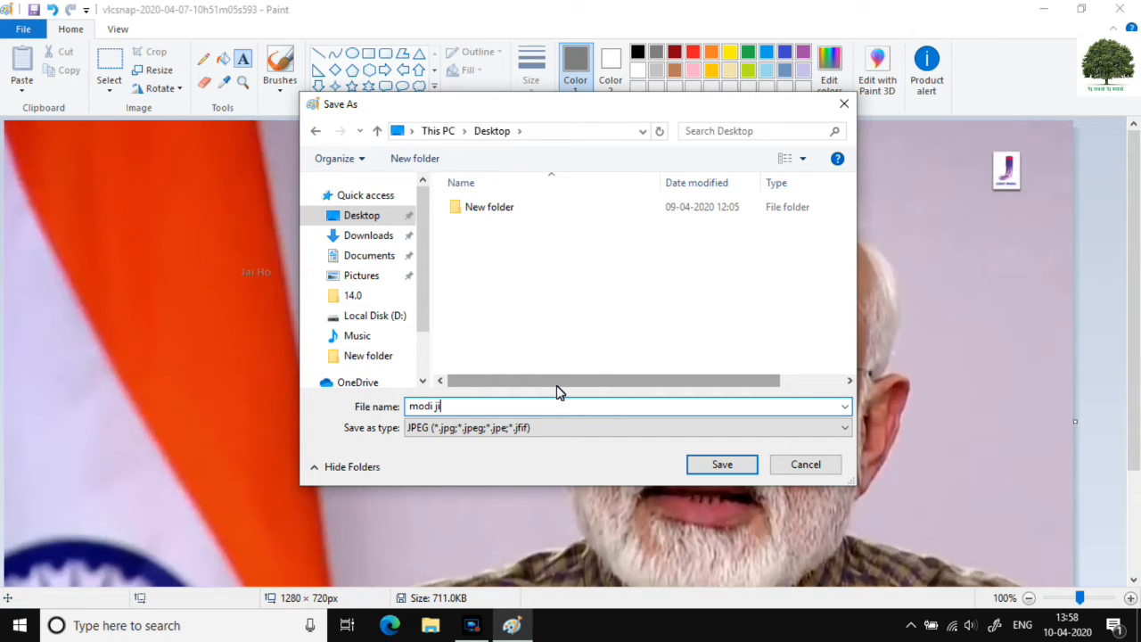
left_click(724, 464)
left_click(1116, 8)
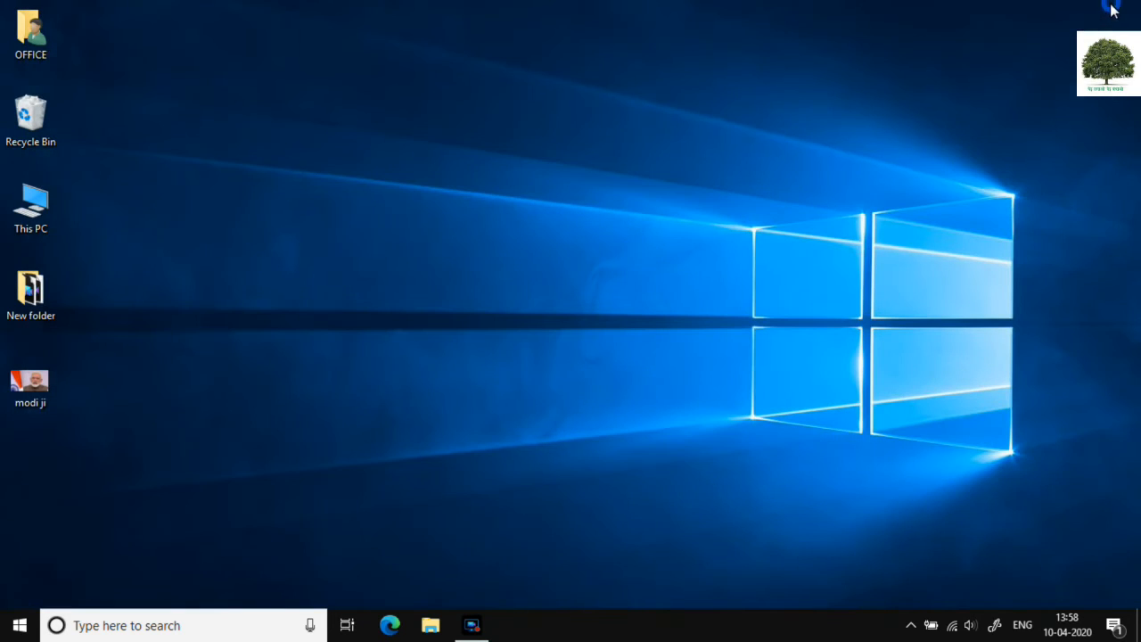
- Open the saved modi ji picture from the desktop to check it, and close the viewer
left_click(33, 384)
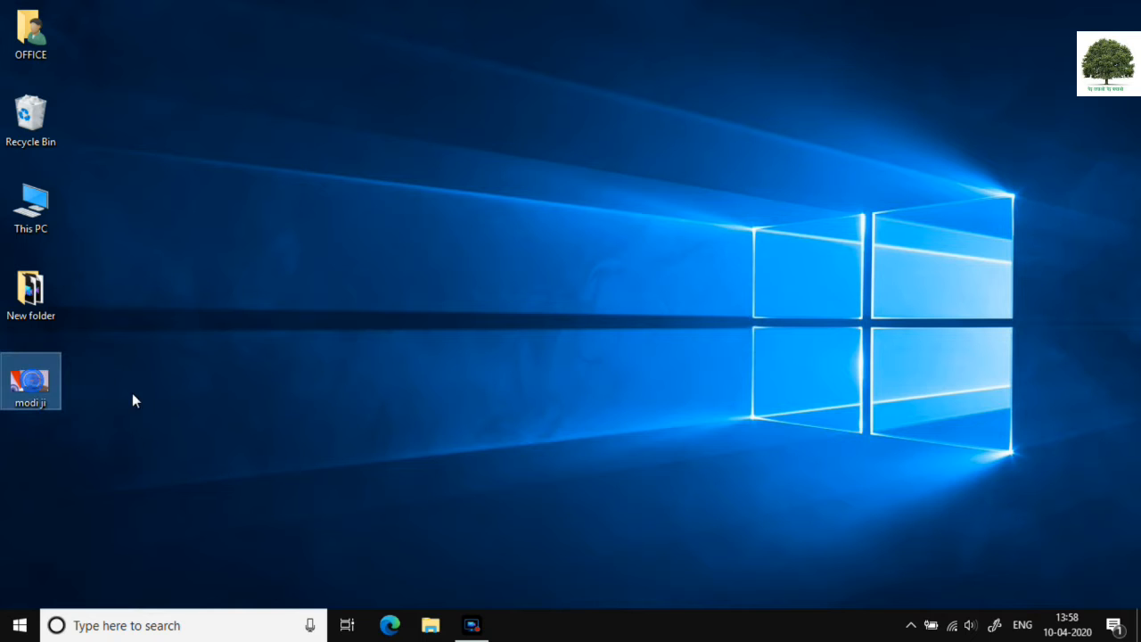
key("Return")
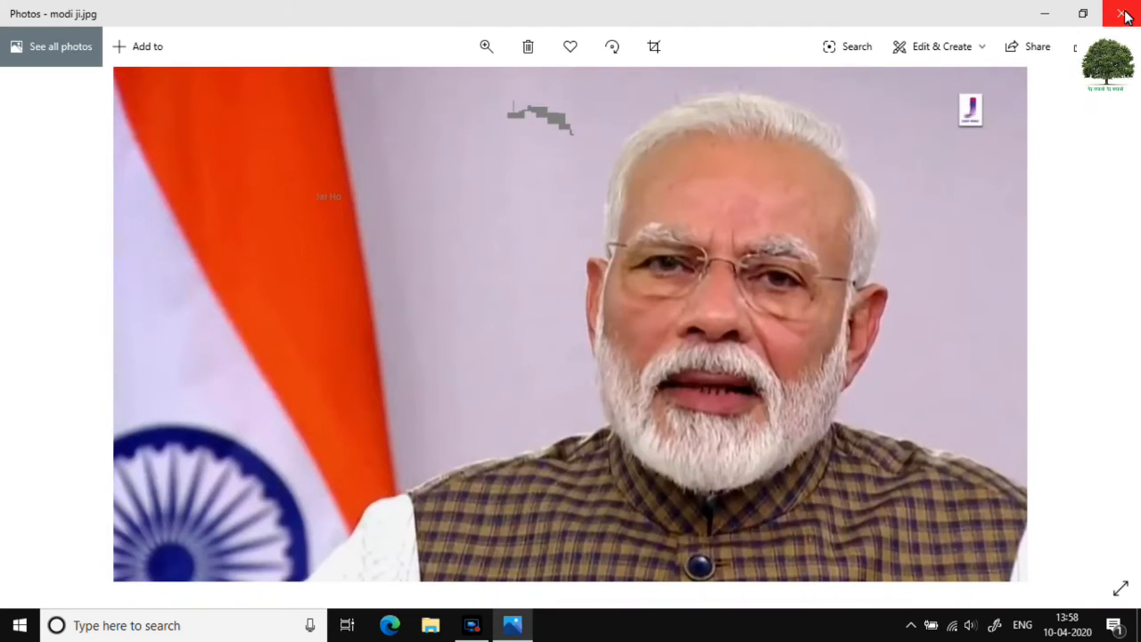
left_click(1125, 16)
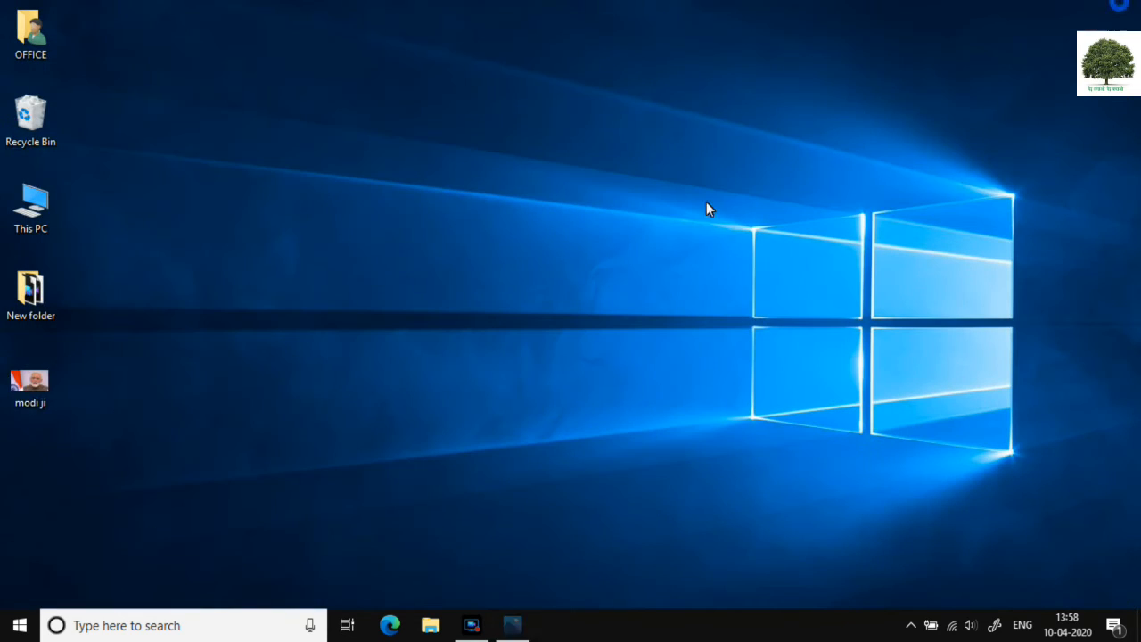
- Start Paint again from the Windows Accessories group of installed programs
left_click(19, 625)
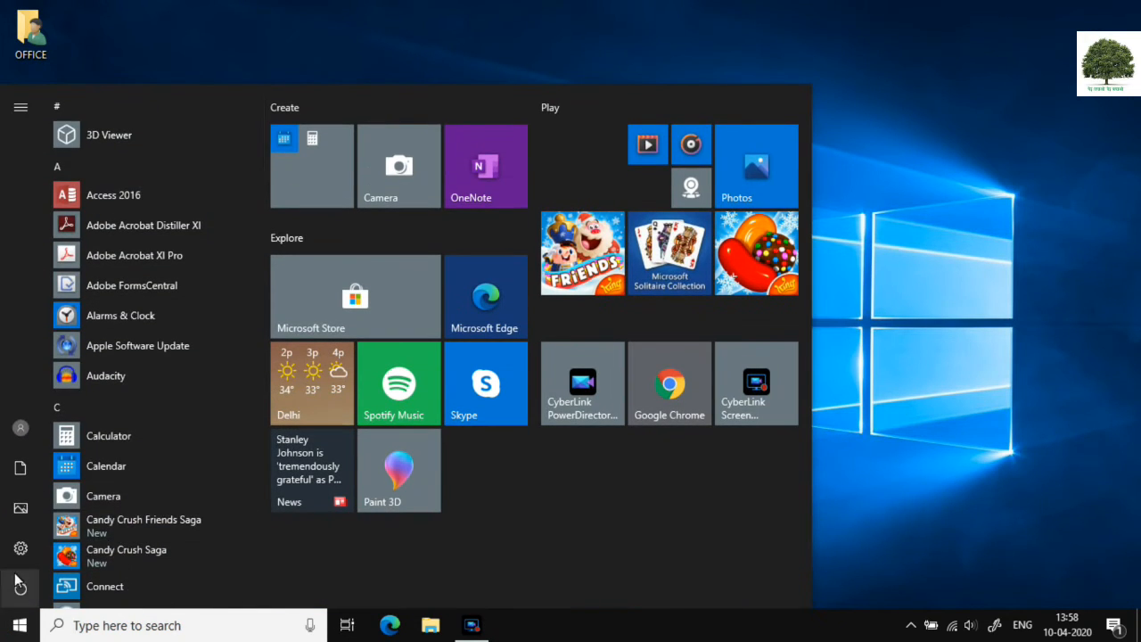
scroll(206, 436, "down", 5)
scroll(207, 429, "down", 10)
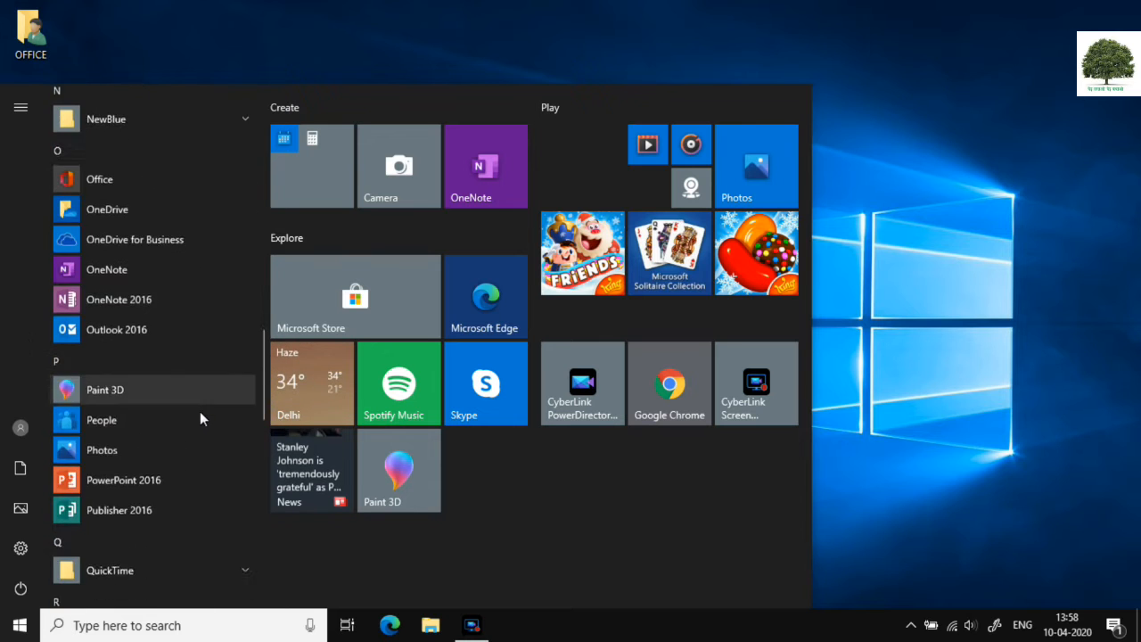
scroll(196, 406, "down", 8)
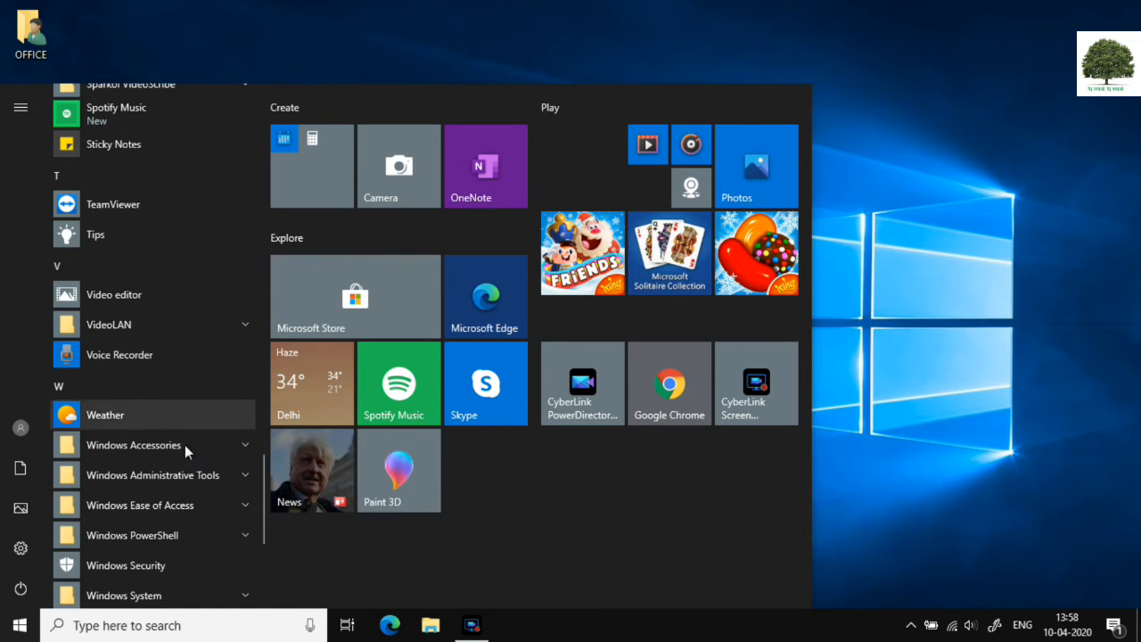
left_click(186, 454)
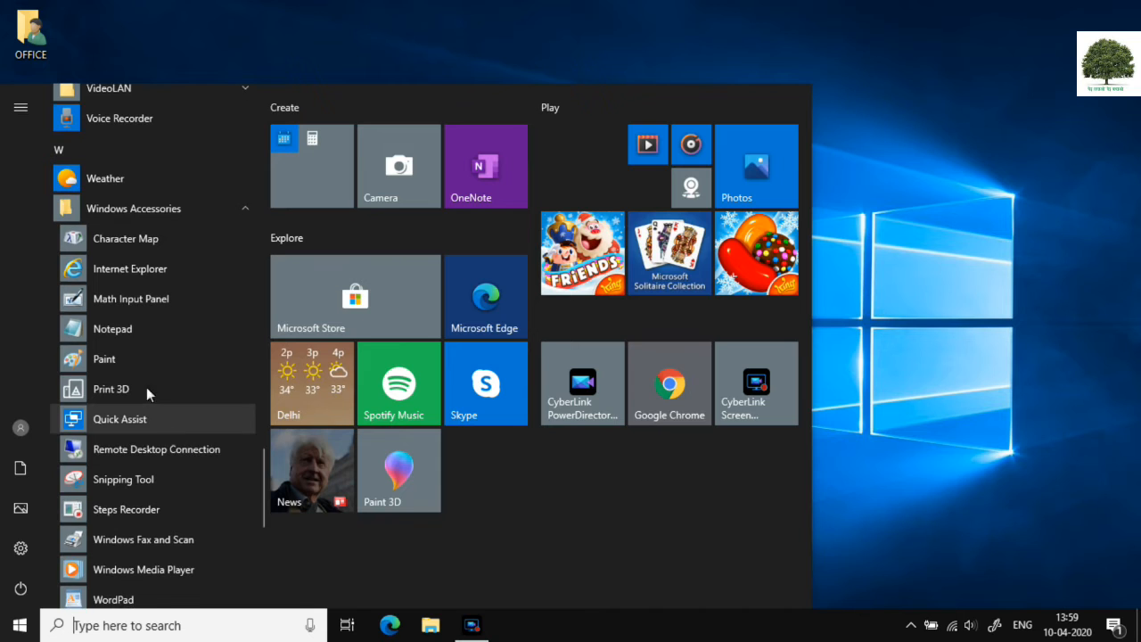
left_click(148, 360)
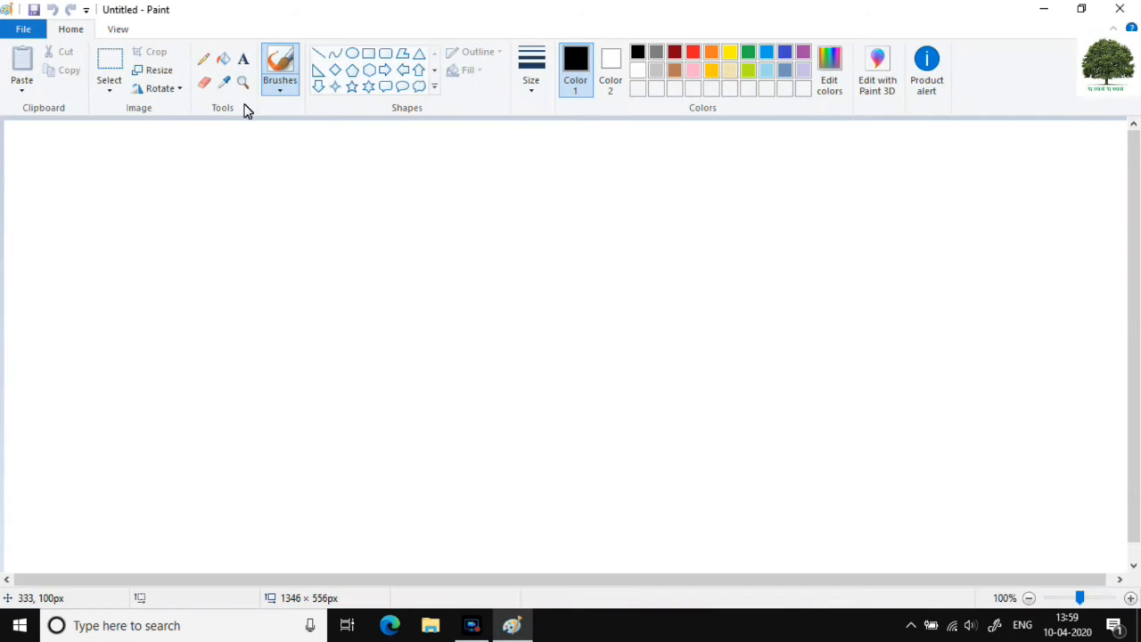
- View the print options for the printer, page range and number of copies, and leave without printing
left_click(20, 27)
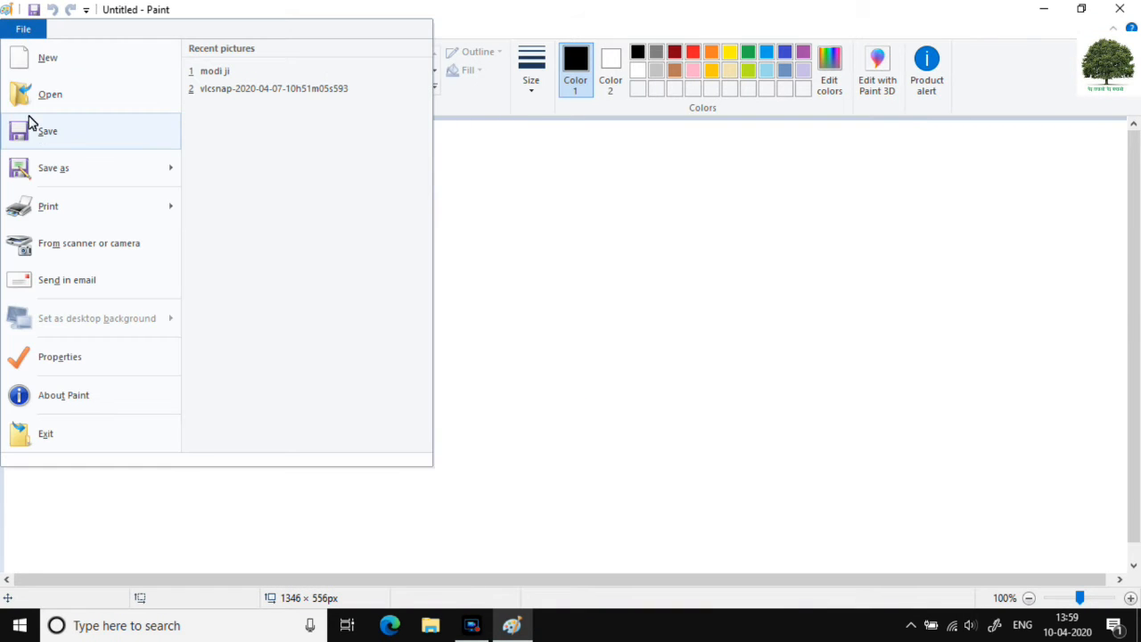
mouse_move(75, 208)
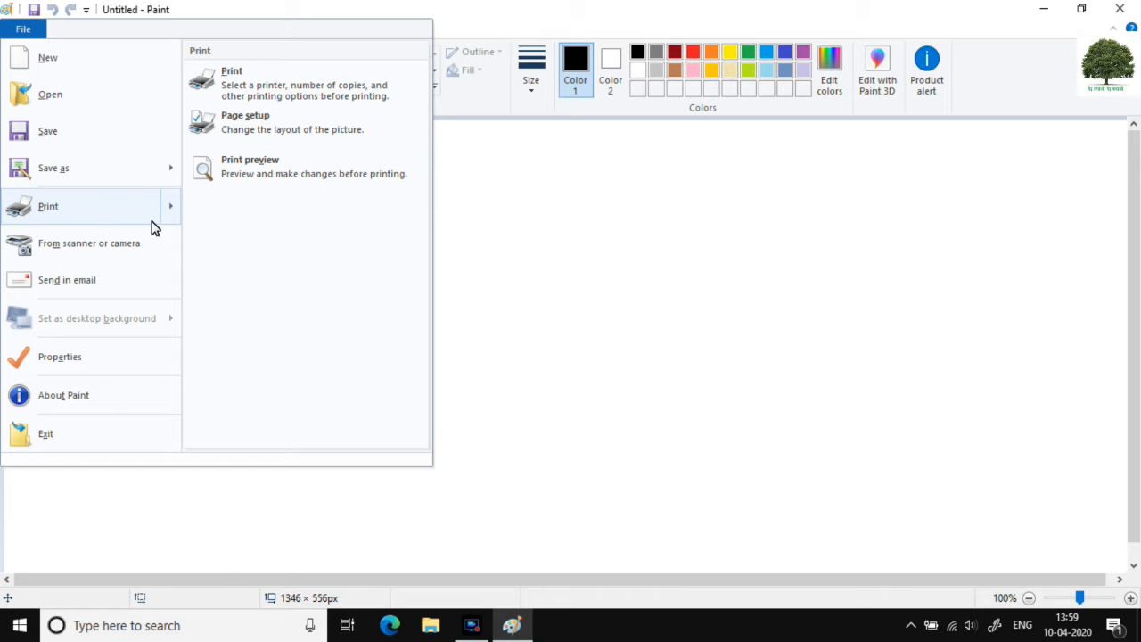
left_click(297, 96)
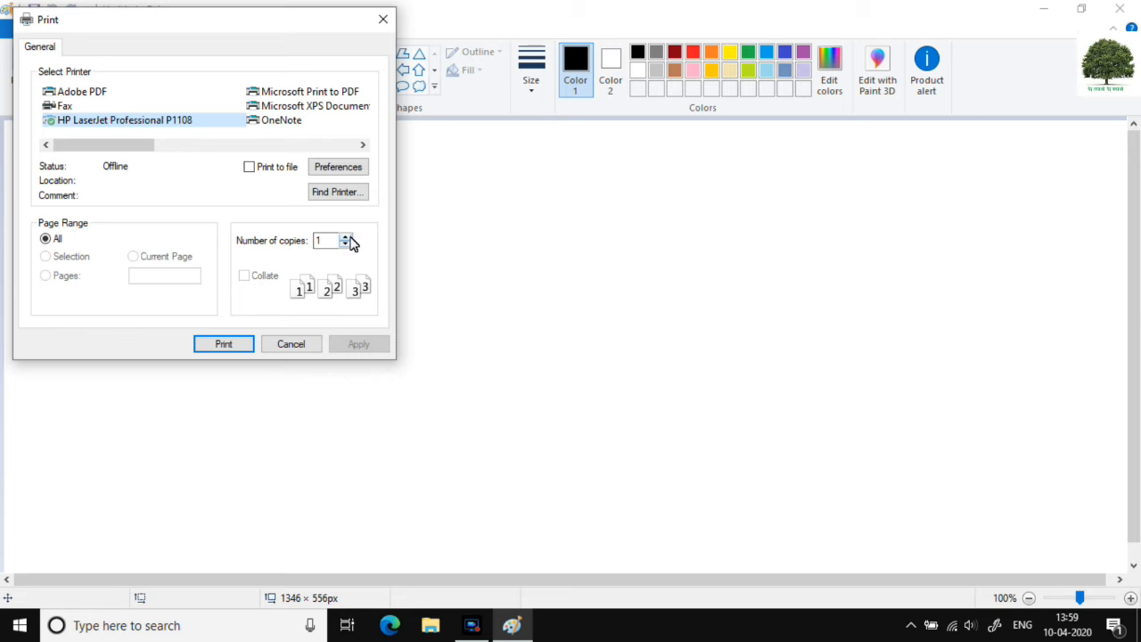
left_click(290, 344)
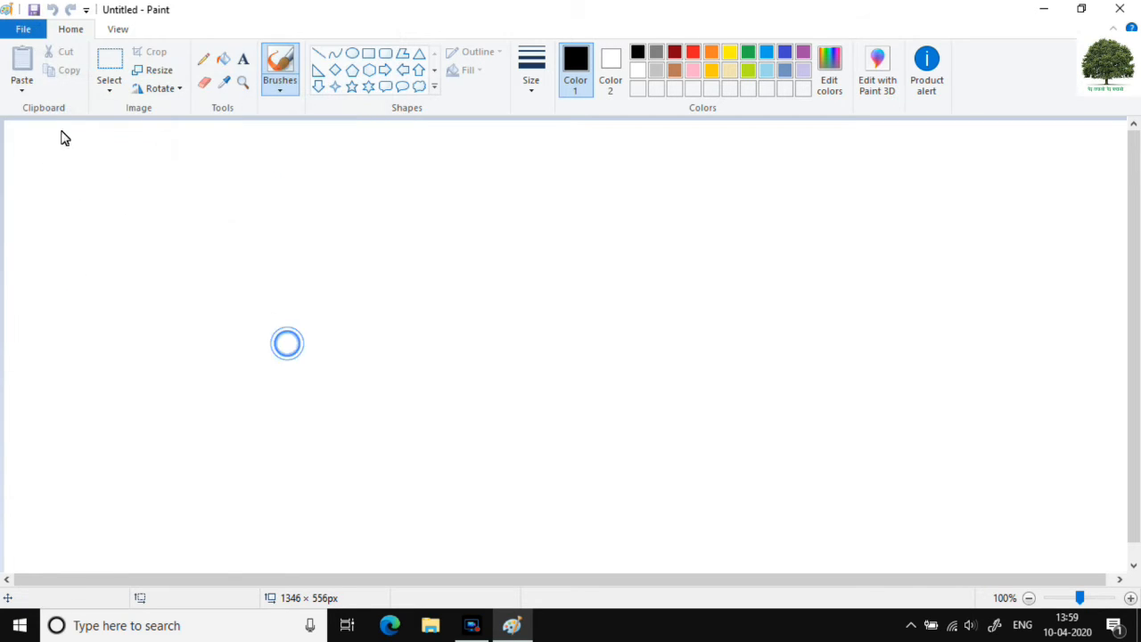
- View the pictures offered for import from the connected iPhone, cancel the import, and look at the desktop background command
left_click(24, 29)
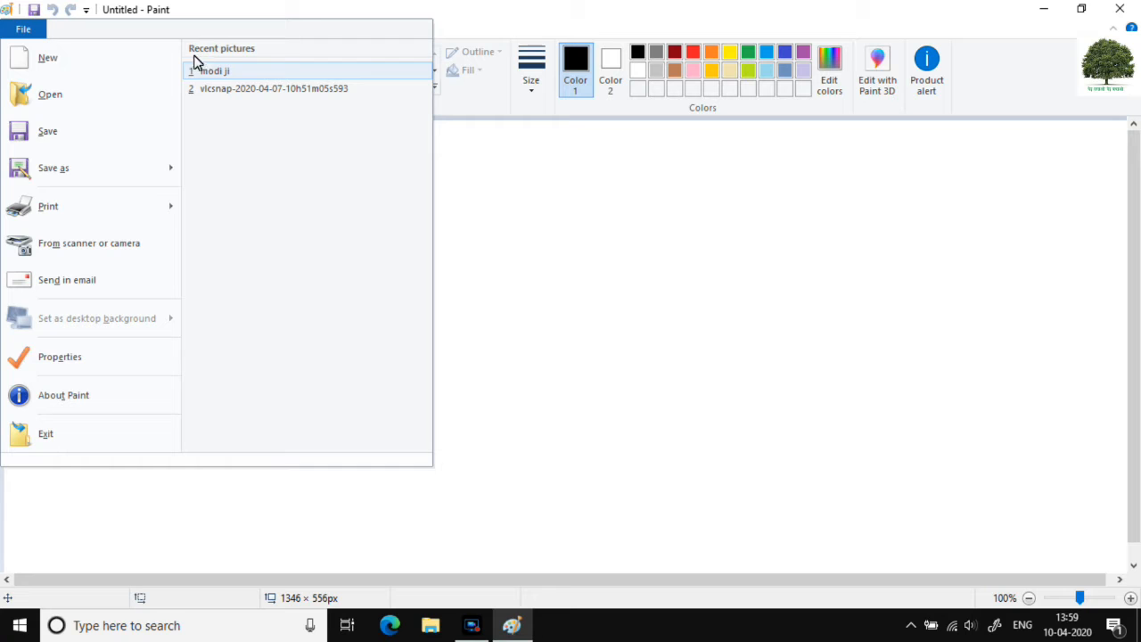
left_click(100, 257)
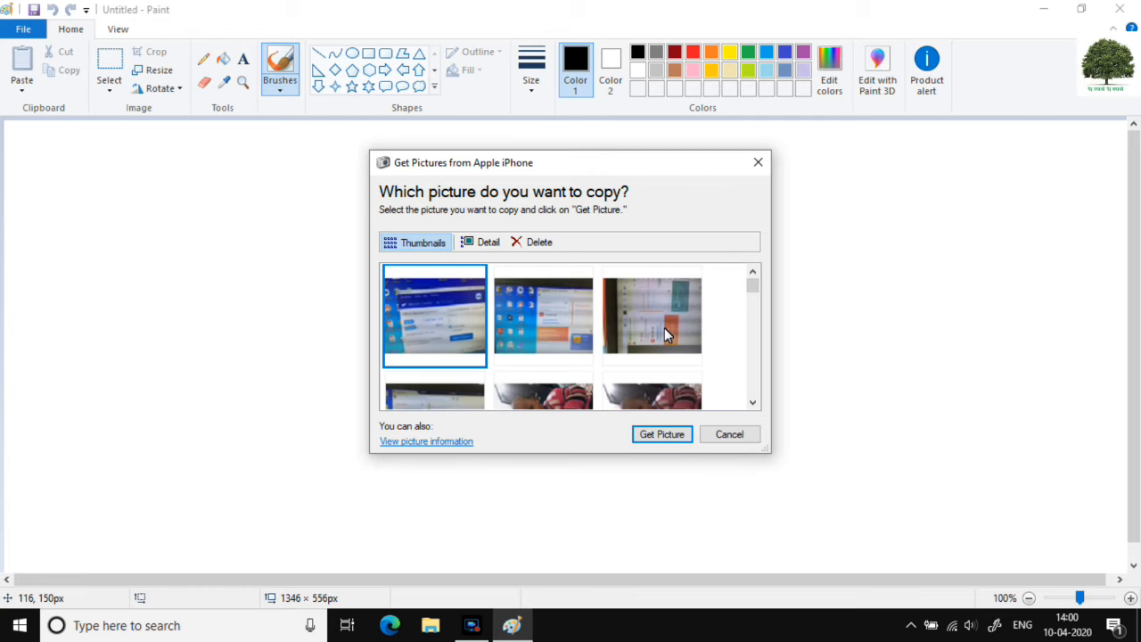
left_click(729, 435)
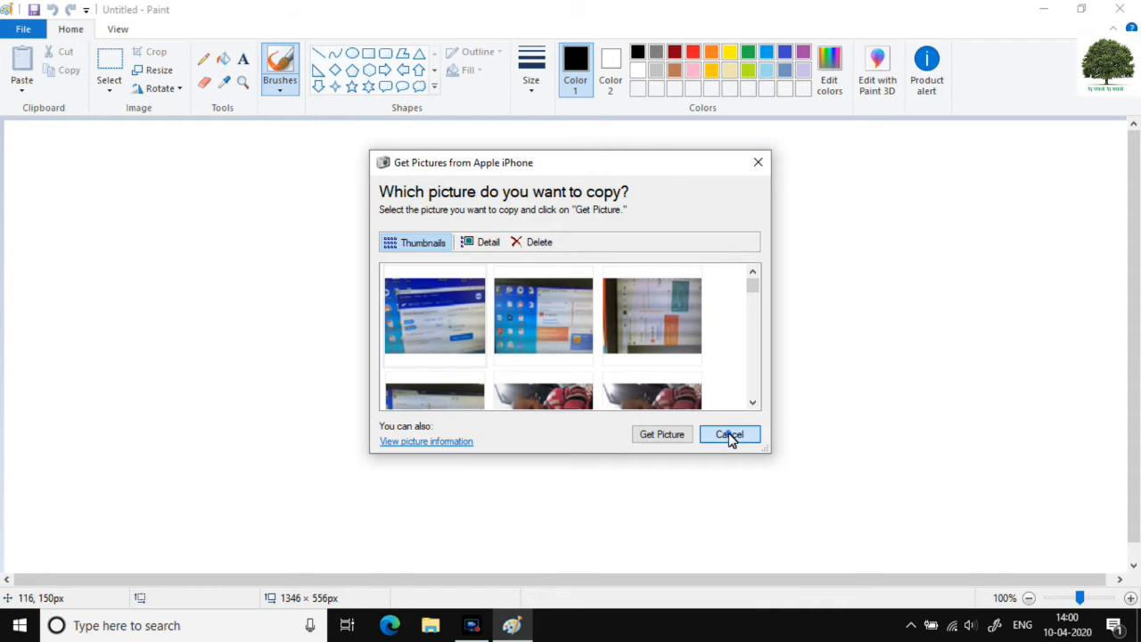
left_click(27, 30)
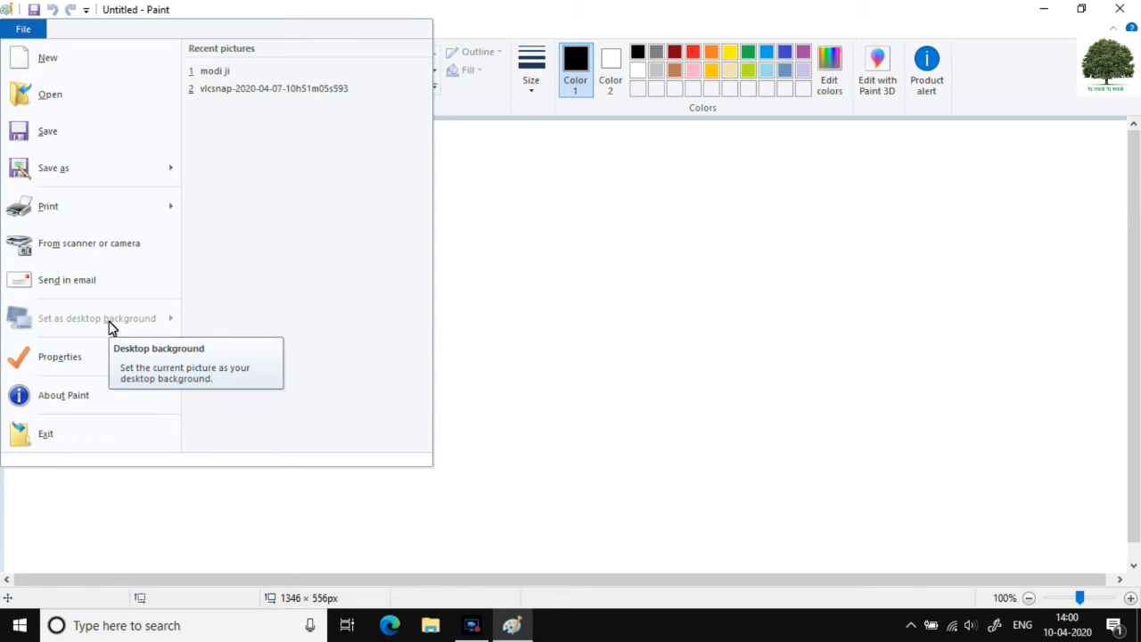
left_click(546, 280)
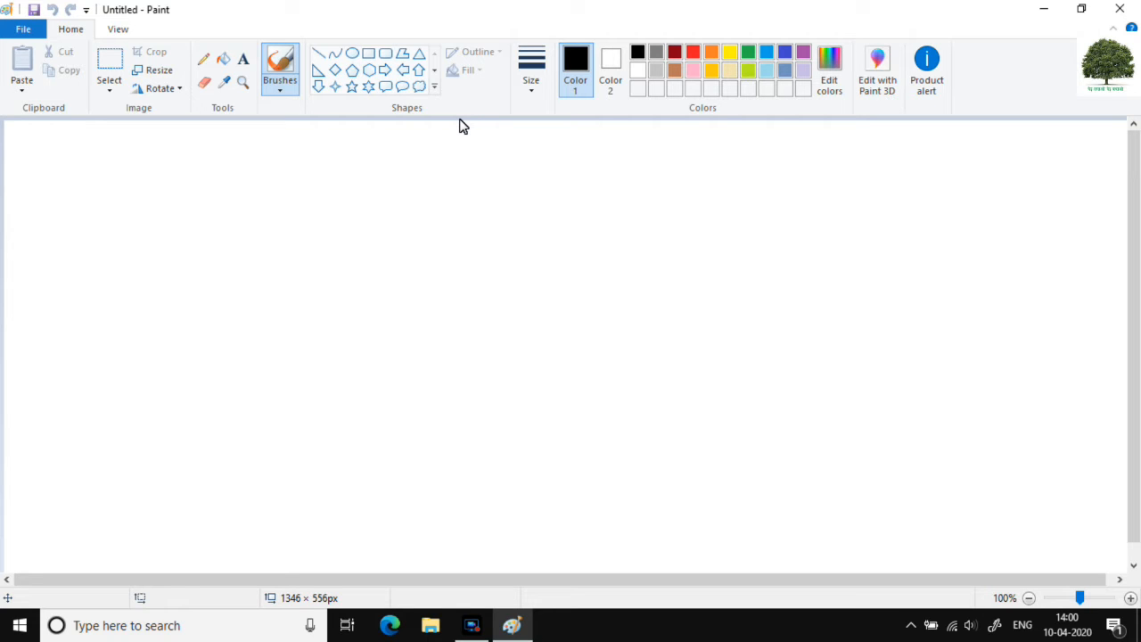
- Set the measurement units to centimeters in the image properties
left_click(36, 31)
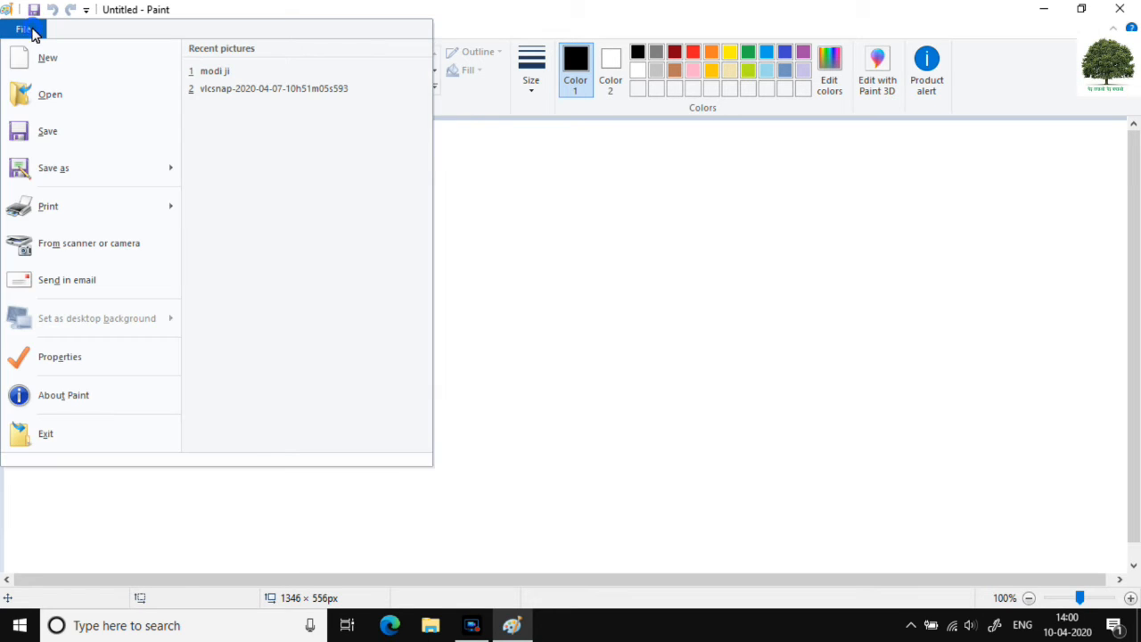
left_click(77, 364)
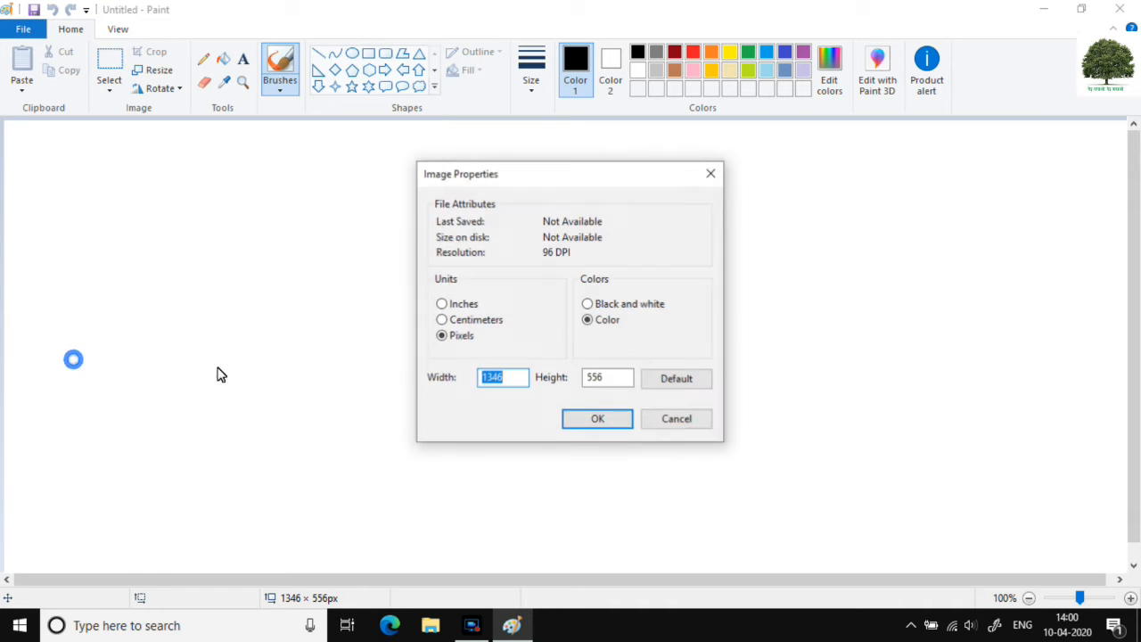
left_click(461, 321)
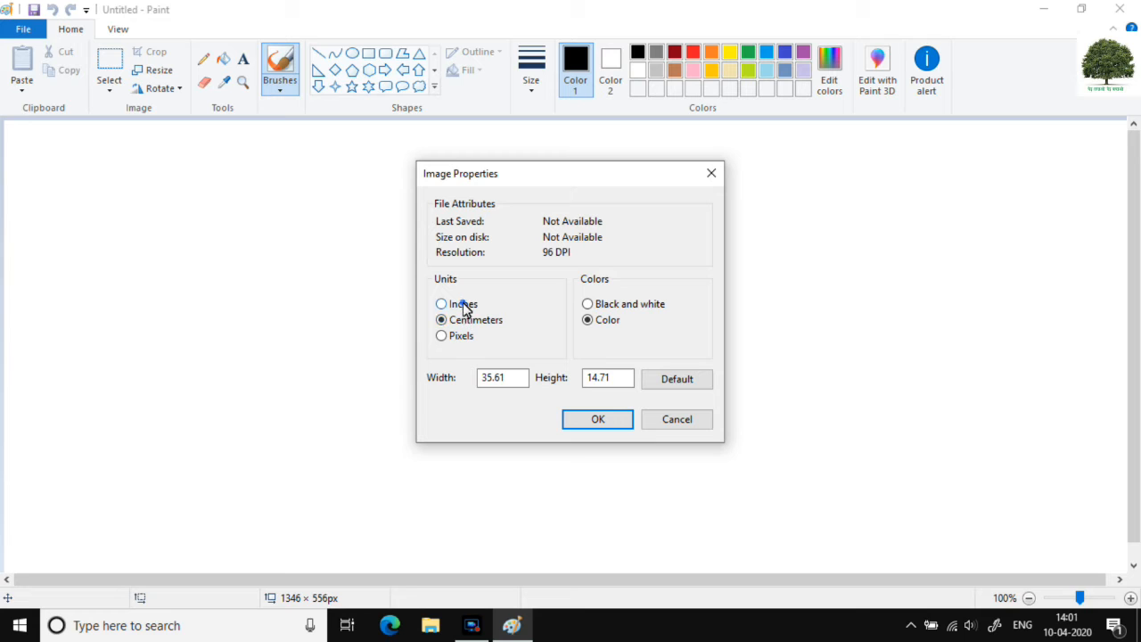
left_click(463, 304)
left_click(455, 323)
left_click(612, 420)
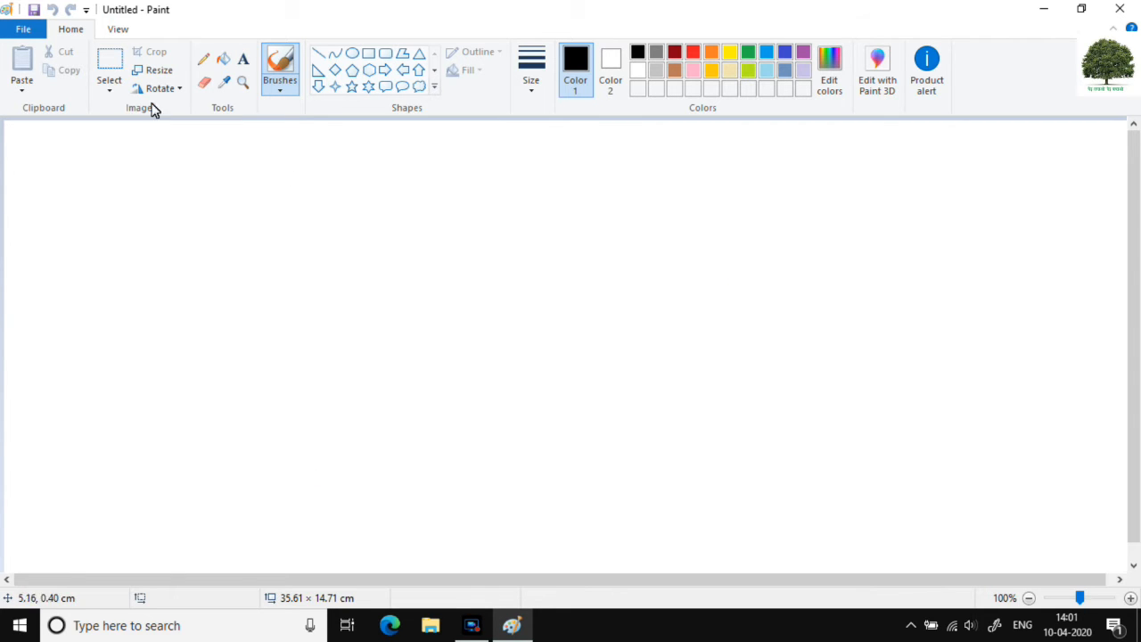
- View the About Paint version and licence information, close it, and look at the Exit command without using it
left_click(25, 28)
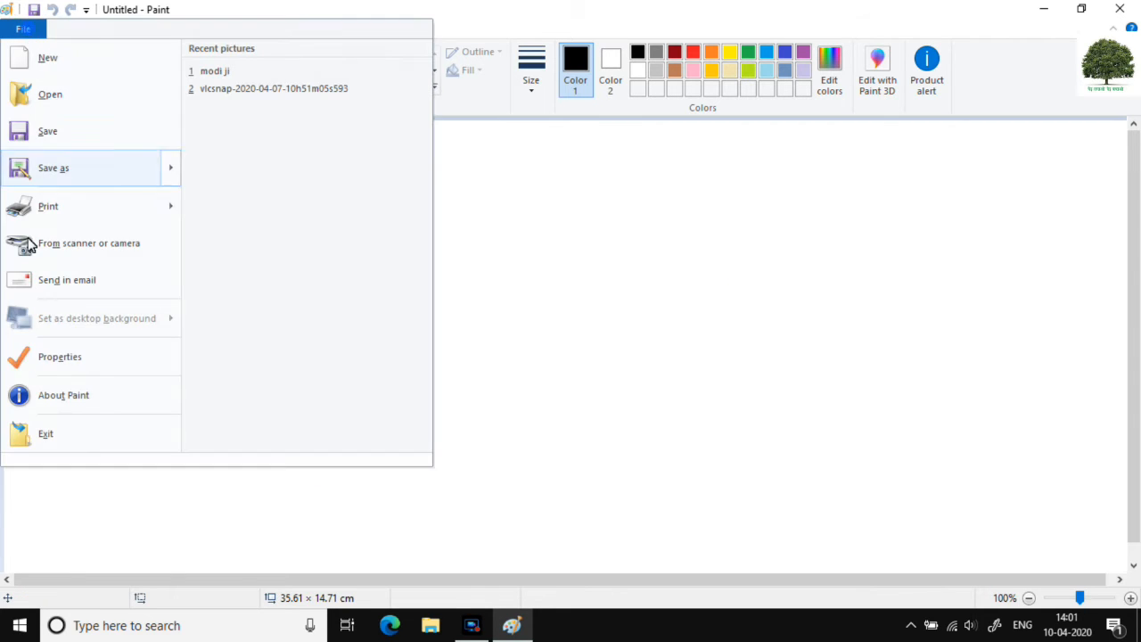
left_click(115, 401)
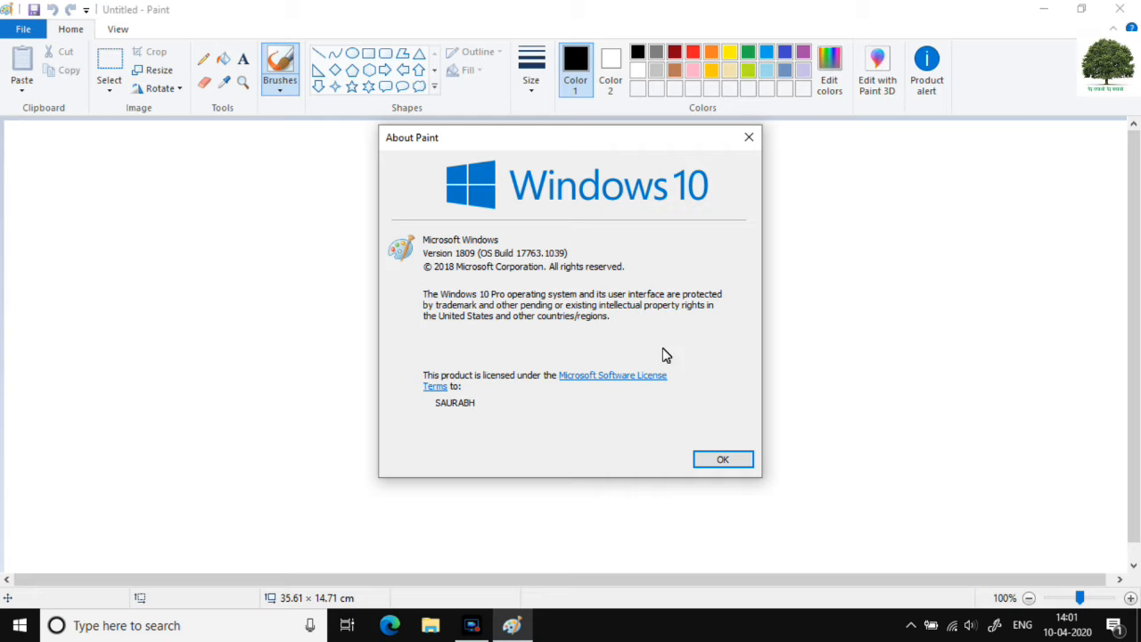
left_click(727, 462)
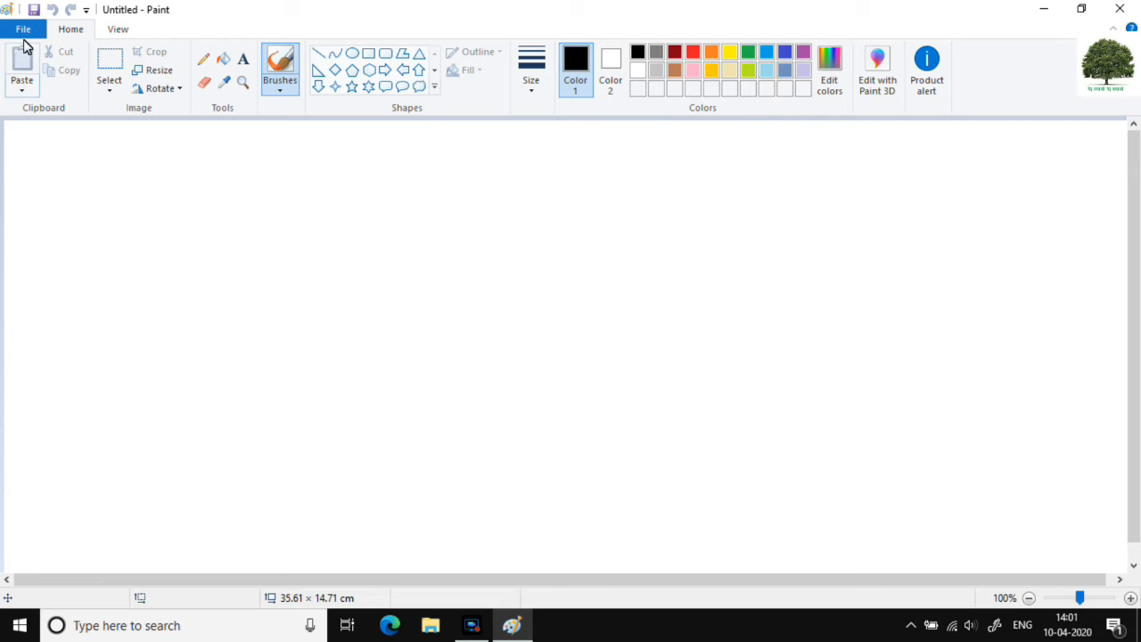
left_click(24, 29)
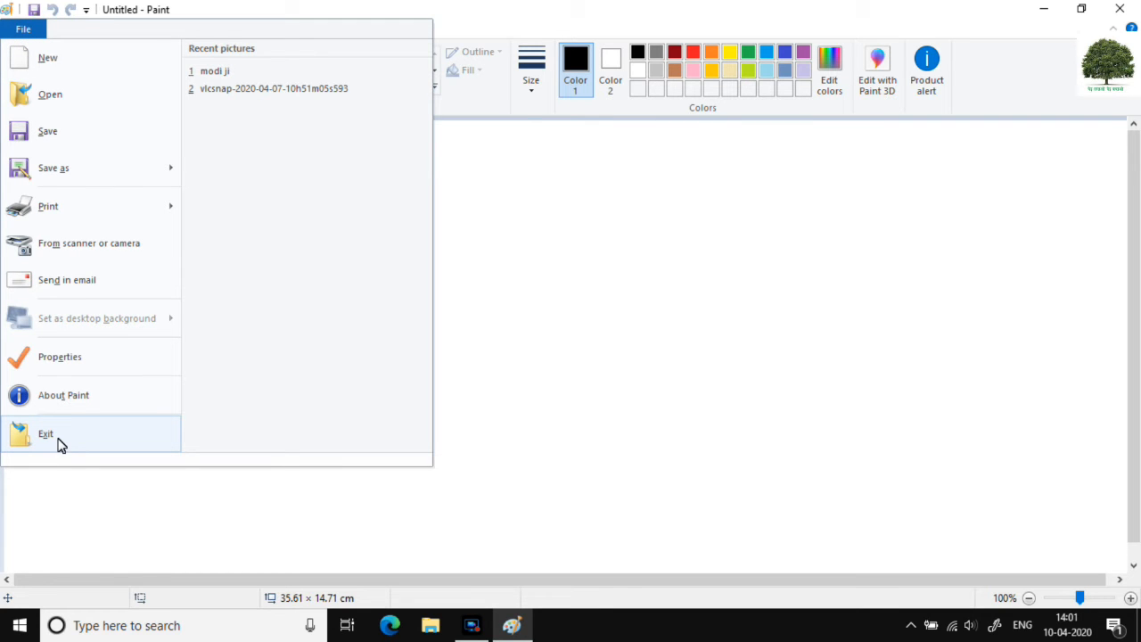
left_click(535, 314)
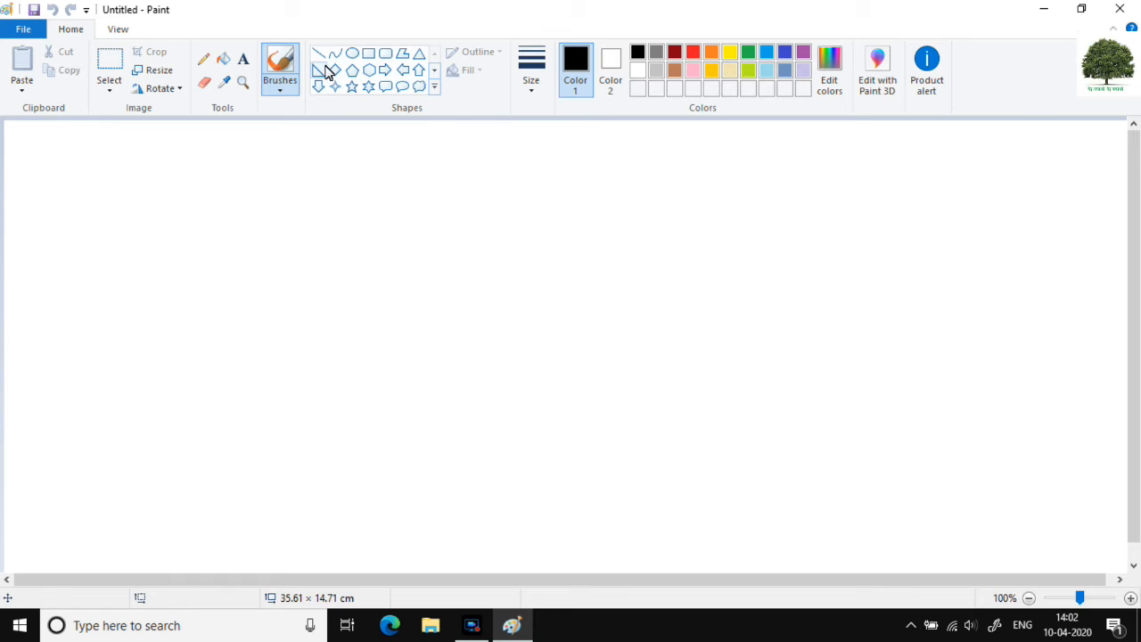
- Draw a heart about 9.3 × 7.2 cm with the Heart shape in the upper-middle part of the empty canvas
left_click(434, 87)
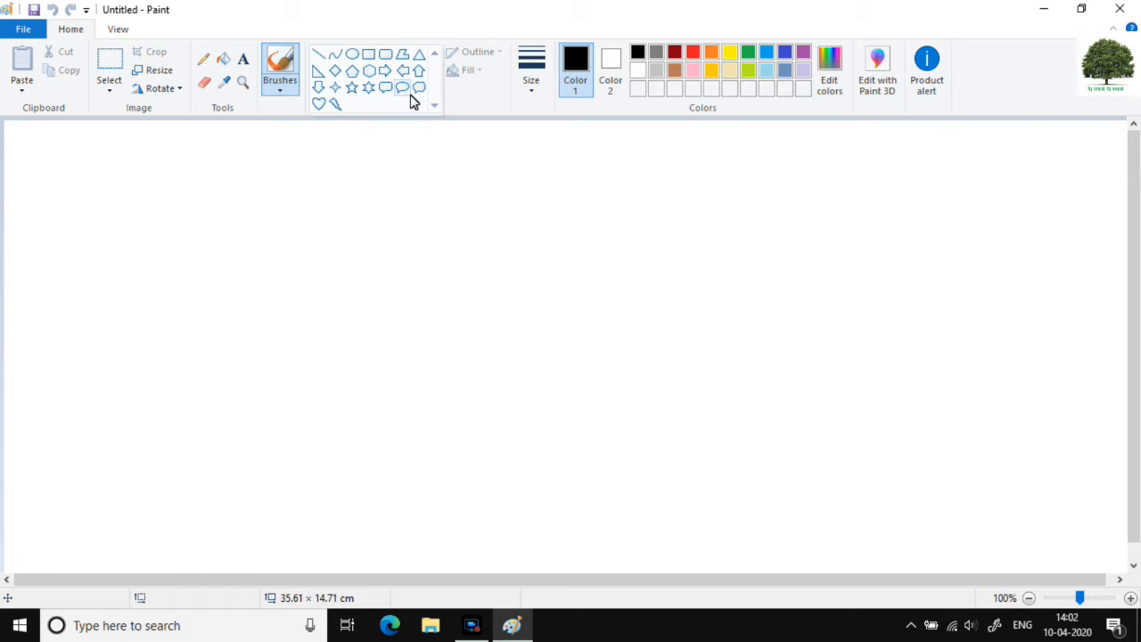
left_click(321, 106)
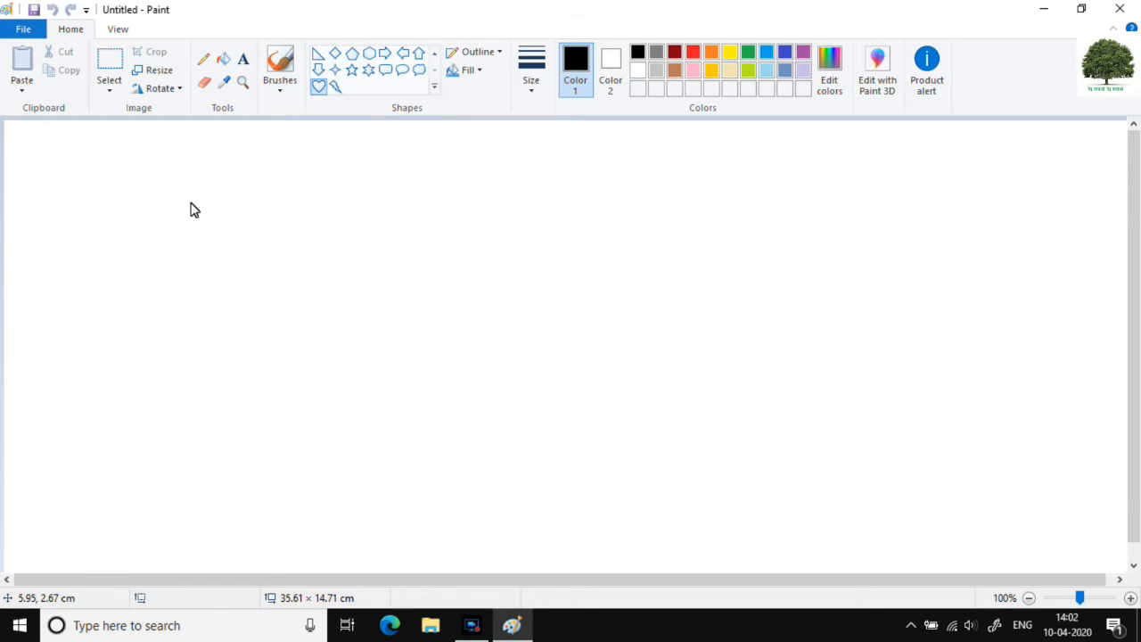
mouse_move(191, 209)
left_mouse_down()
mouse_move(204, 222)
mouse_move(198, 213)
left_mouse_up()
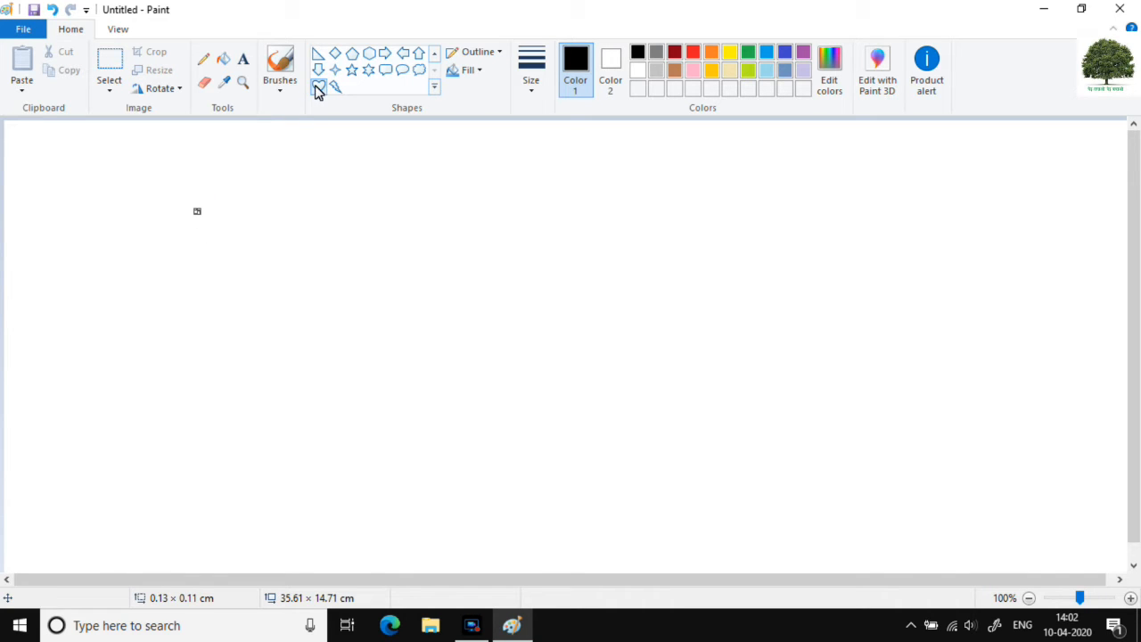
left_click(255, 196)
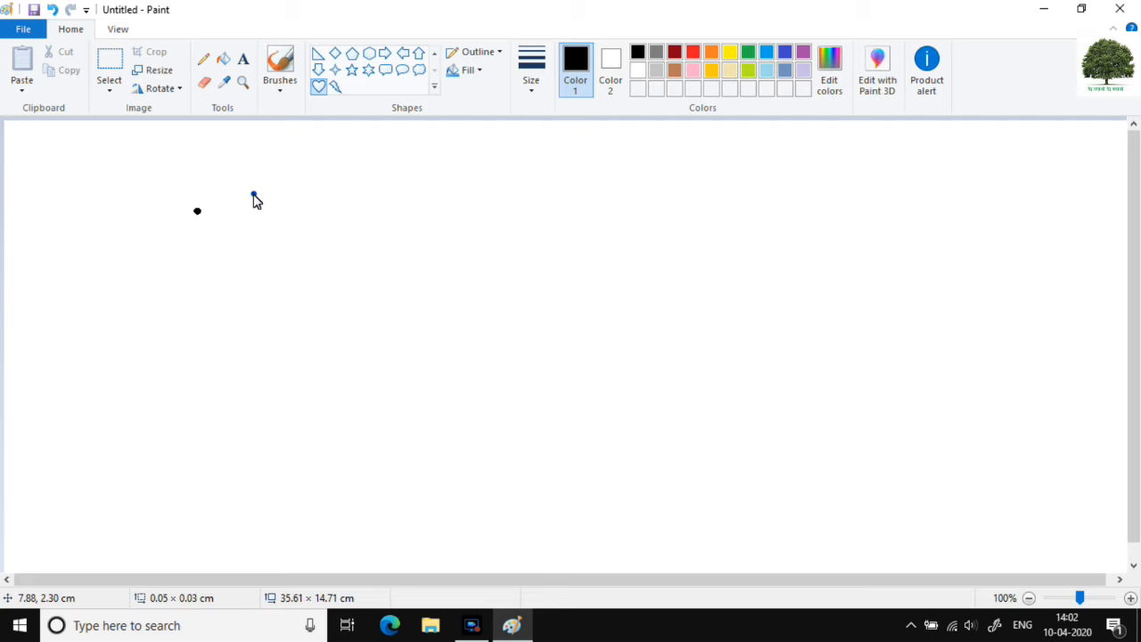
left_click_drag(253, 194, 550, 429)
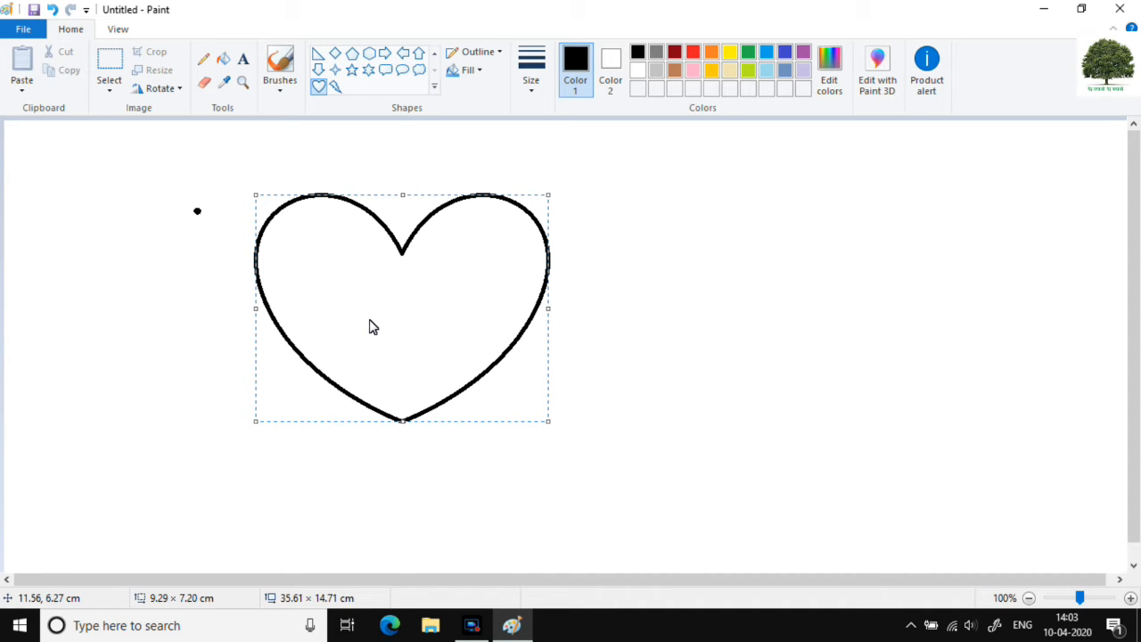
- Move the heart slightly left and enlarge it from its upper-right corner to about 9.9 × 8.4 cm
mouse_move(371, 326)
left_mouse_down()
mouse_move(568, 347)
mouse_move(783, 327)
mouse_move(624, 288)
mouse_move(413, 298)
mouse_move(390, 317)
left_mouse_up()
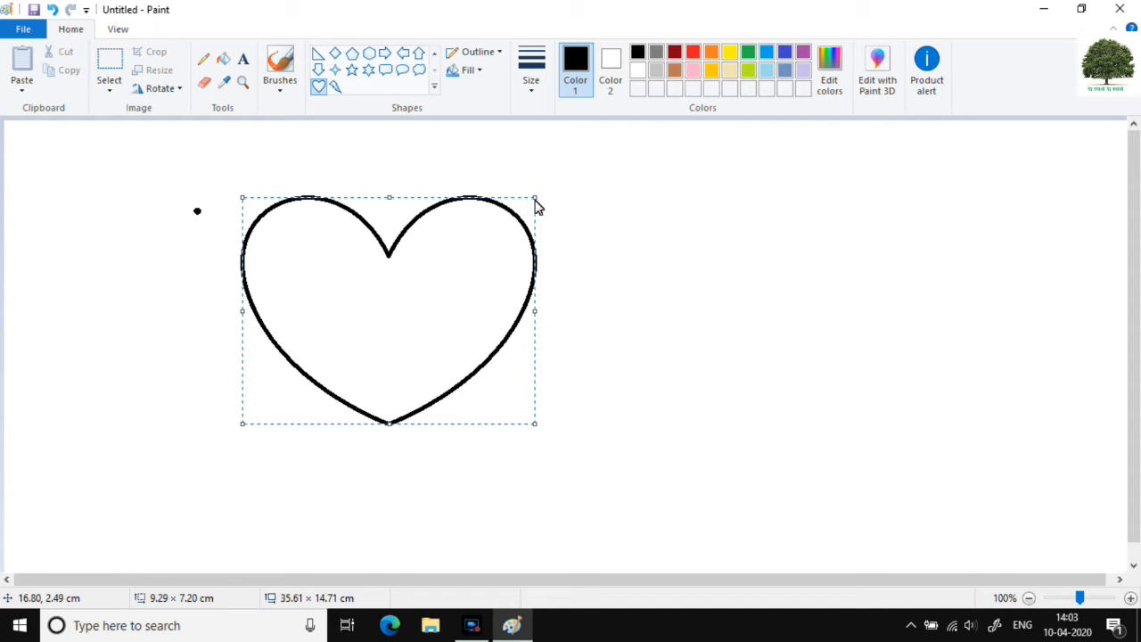
mouse_move(534, 204)
left_mouse_down()
mouse_move(322, 384)
mouse_move(336, 313)
mouse_move(331, 172)
mouse_move(562, 169)
mouse_move(430, 270)
mouse_move(383, 339)
mouse_move(535, 201)
left_mouse_up()
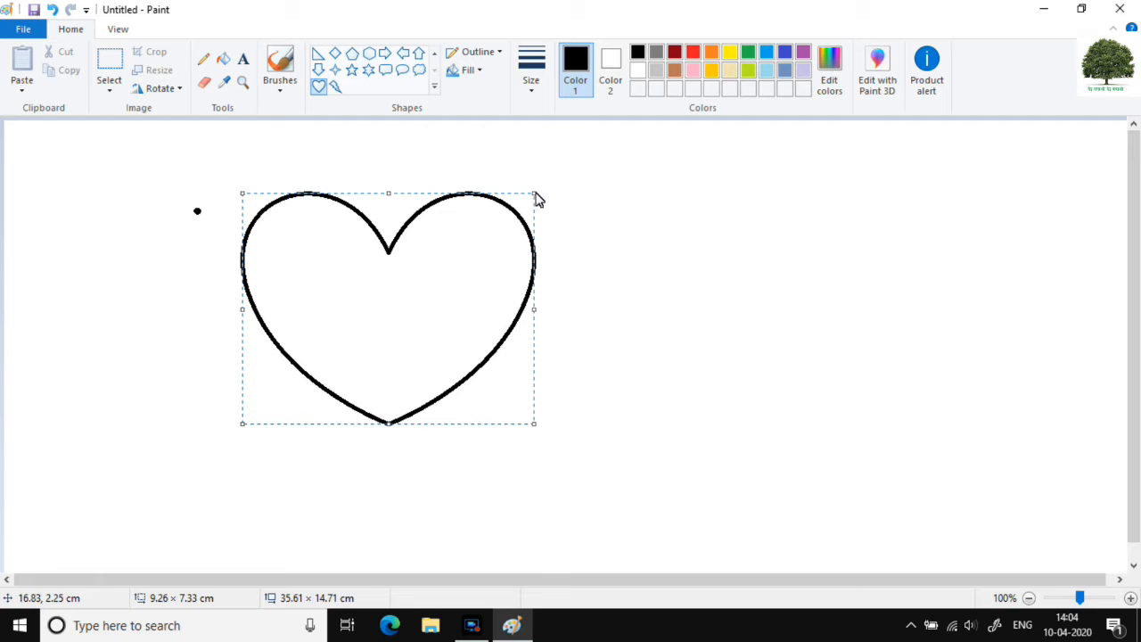
left_click_drag(538, 199, 555, 165)
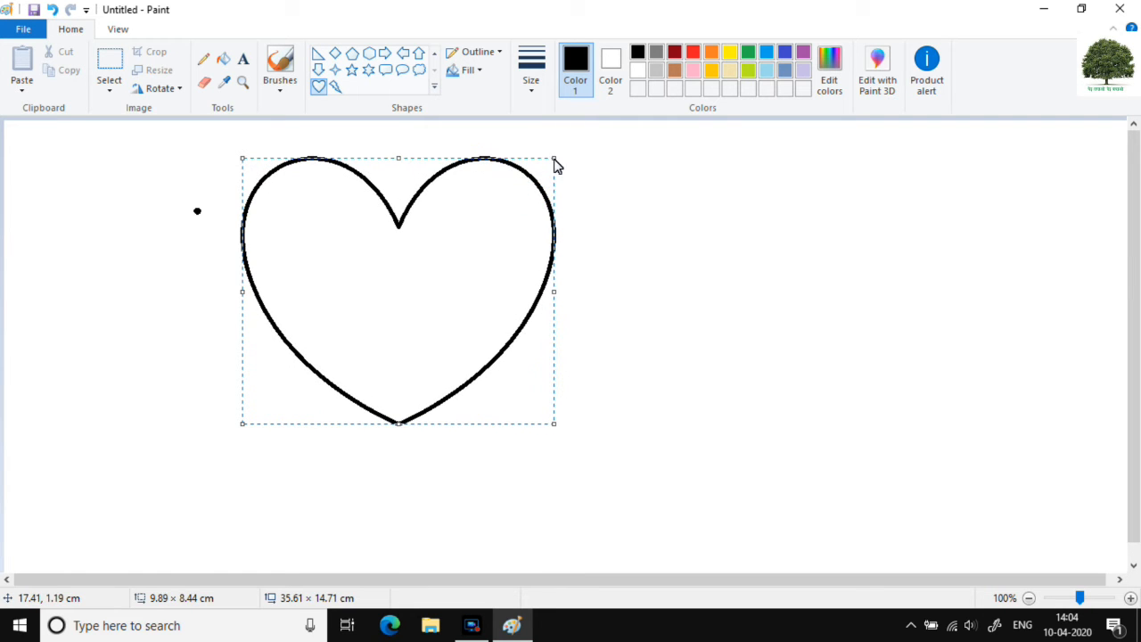
left_click(615, 210)
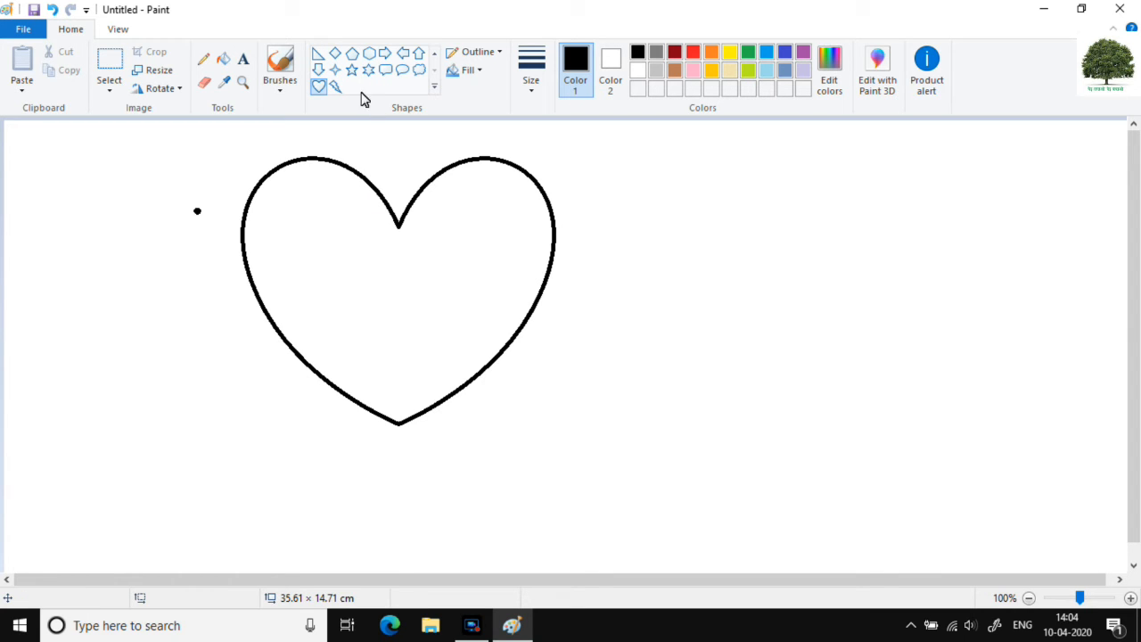
- Draw a rectangle about 11.5 × 6.5 cm to the right of the heart
left_click(434, 87)
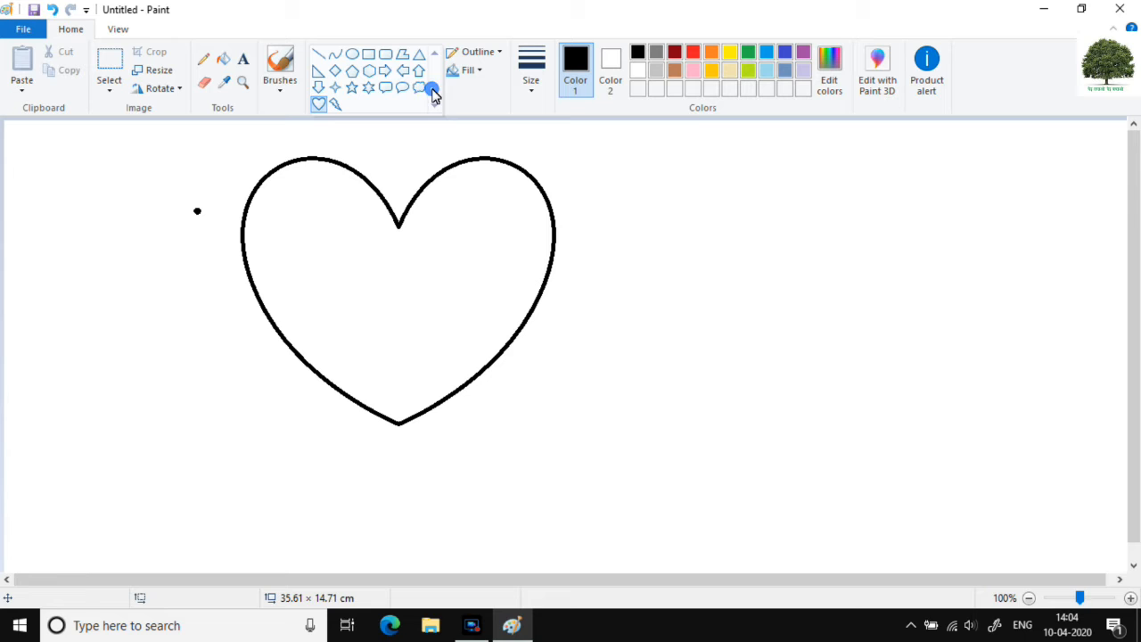
left_click(371, 57)
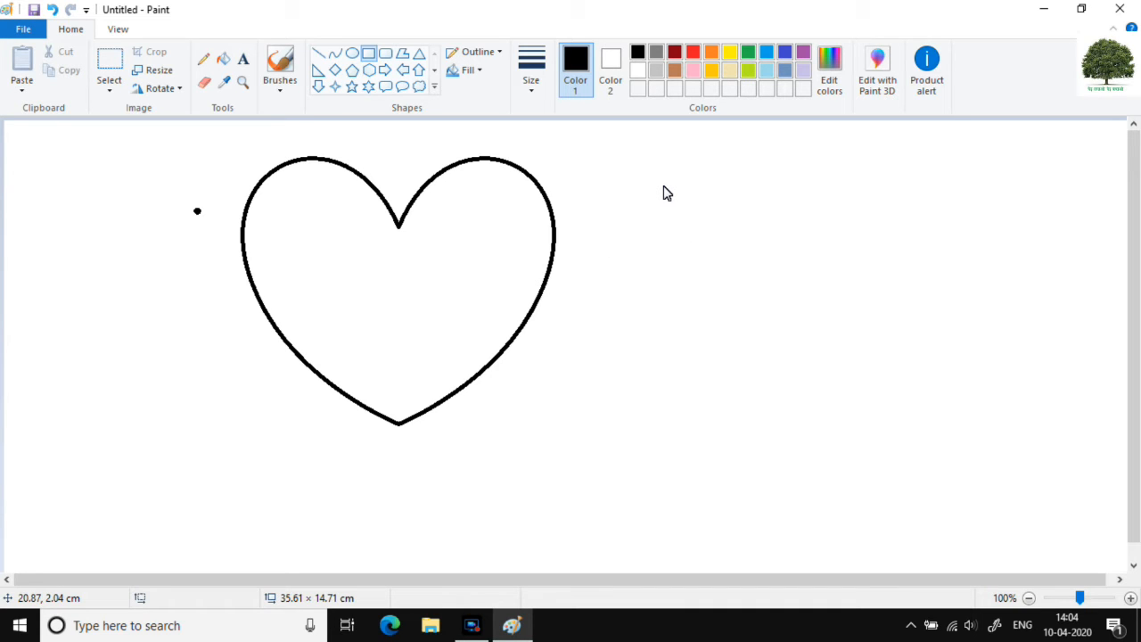
left_click(664, 194)
left_click_drag(664, 194, 1027, 397)
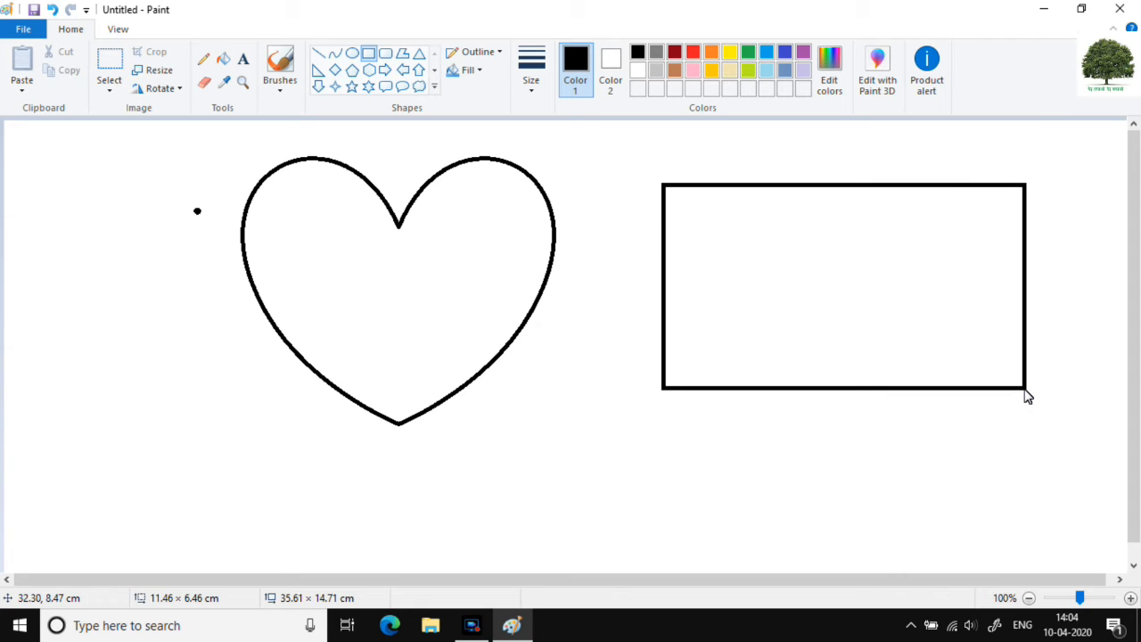
left_click_drag(1026, 396, 1026, 397)
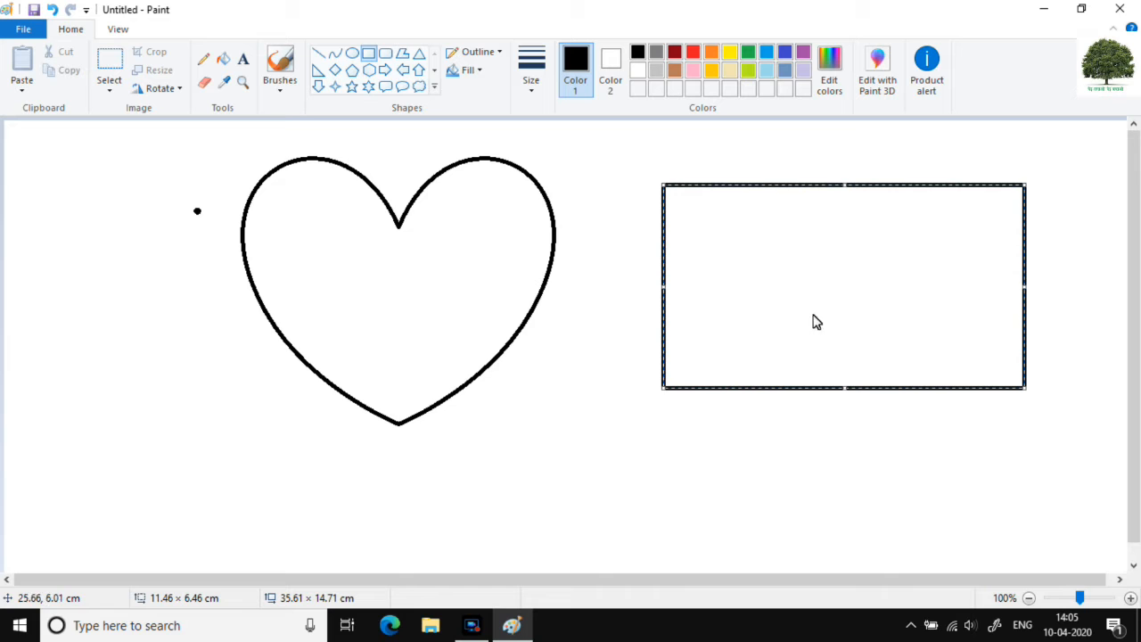
left_click(747, 462)
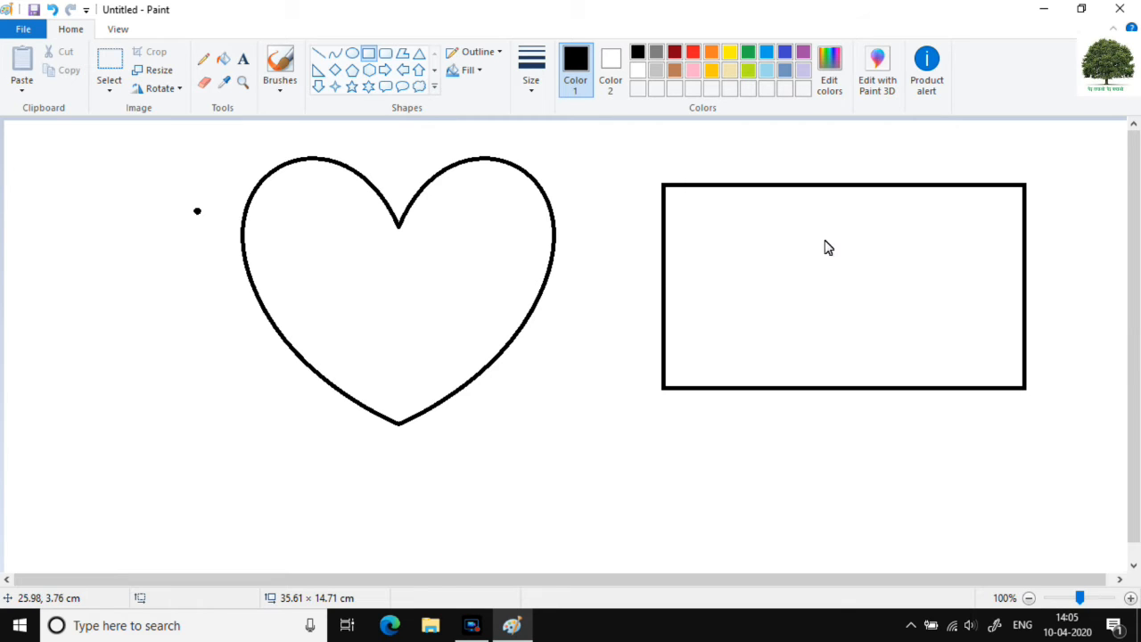
- Draw an ellipse centred inside the rectangle and stretch it to the rectangle's full height, about 7.0 × 6.2 cm
left_click(353, 59)
left_click_drag(743, 196, 965, 326)
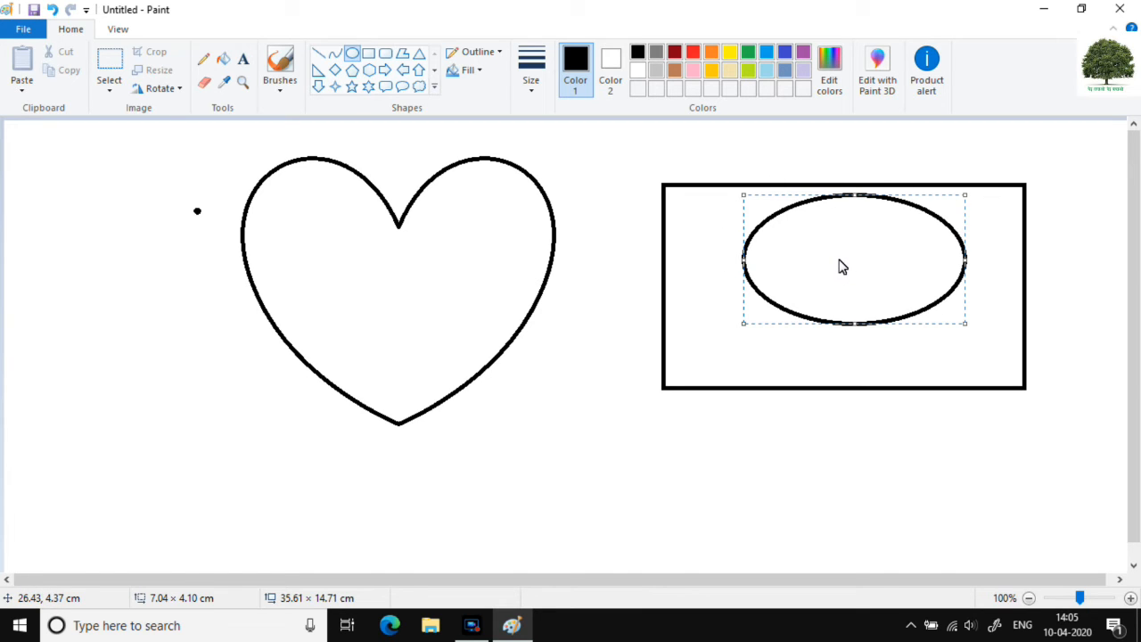
left_click_drag(860, 254, 896, 258)
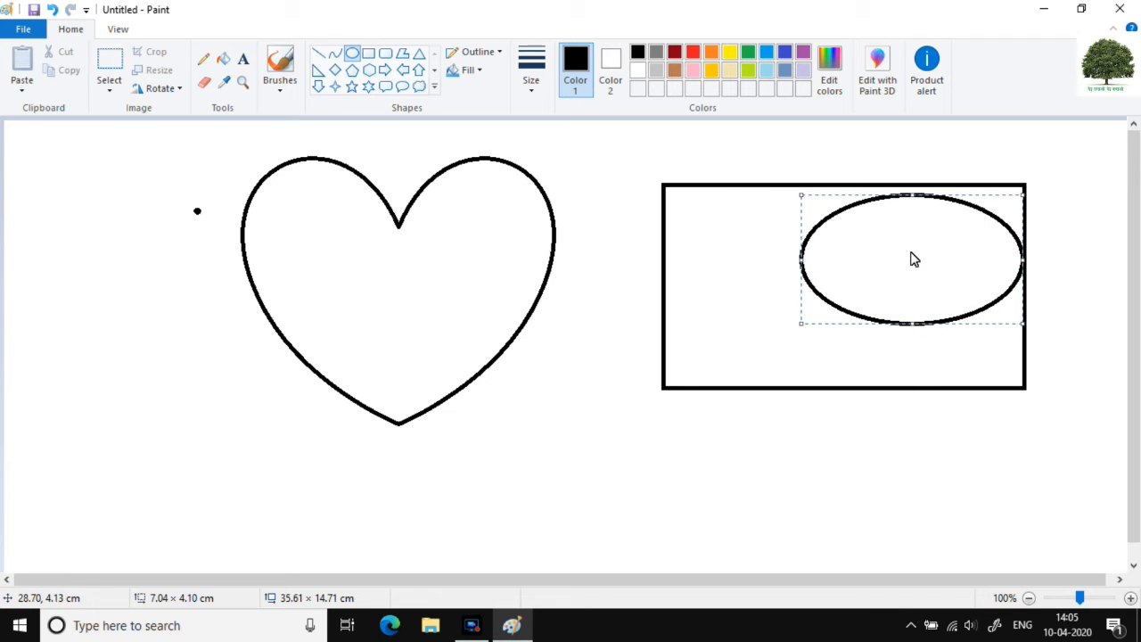
left_click(913, 258)
left_click_drag(914, 258, 846, 252)
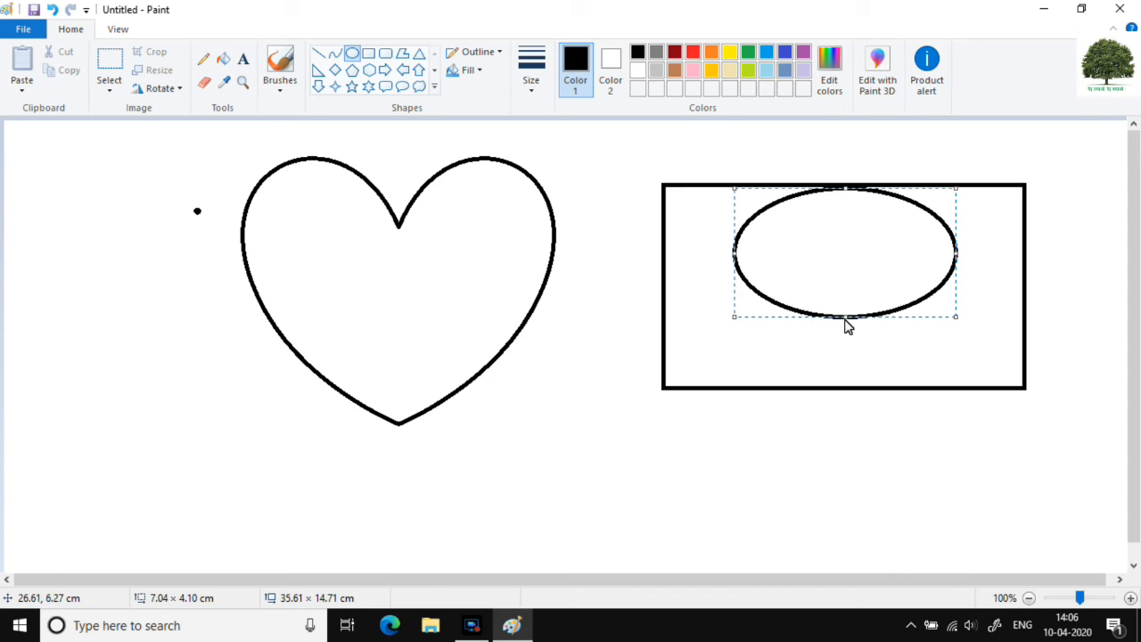
left_click_drag(844, 316, 854, 391)
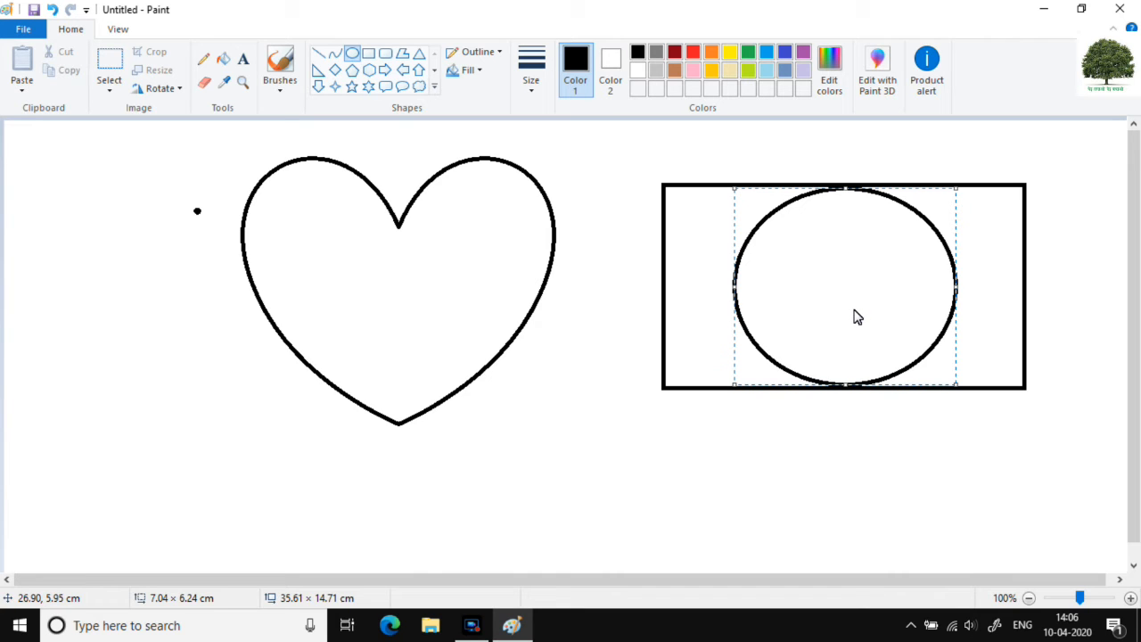
left_click(892, 466)
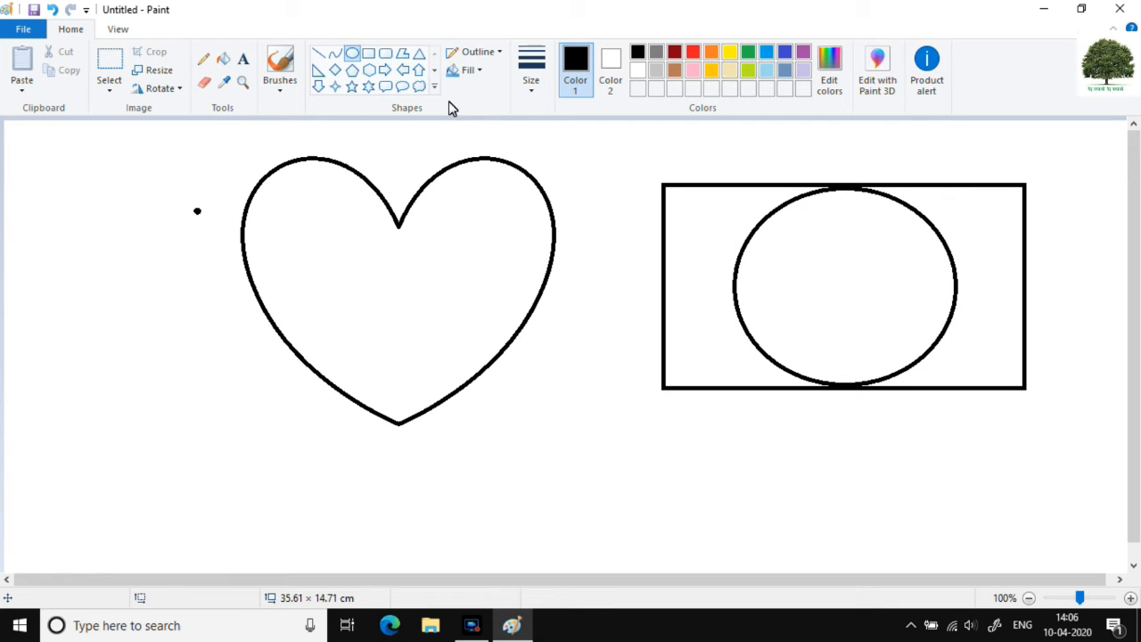
- Draw a right-pointing block arrow about 6.0 × 3.3 cm to the left of the heart, aimed at its edge
left_click(384, 75)
left_click(46, 237)
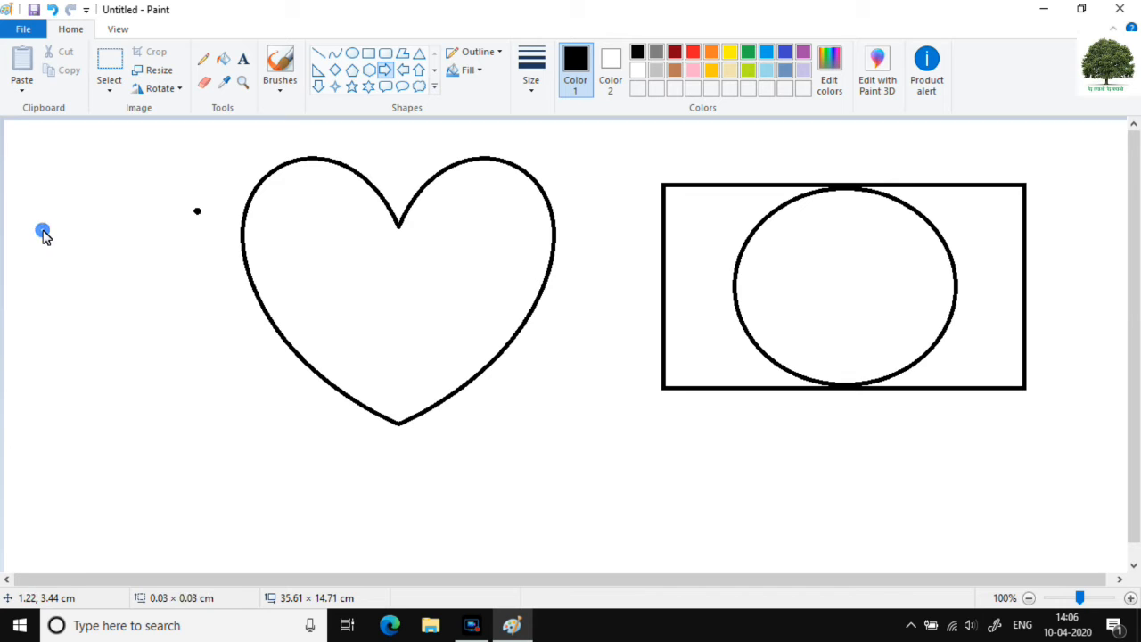
left_click_drag(46, 237, 241, 338)
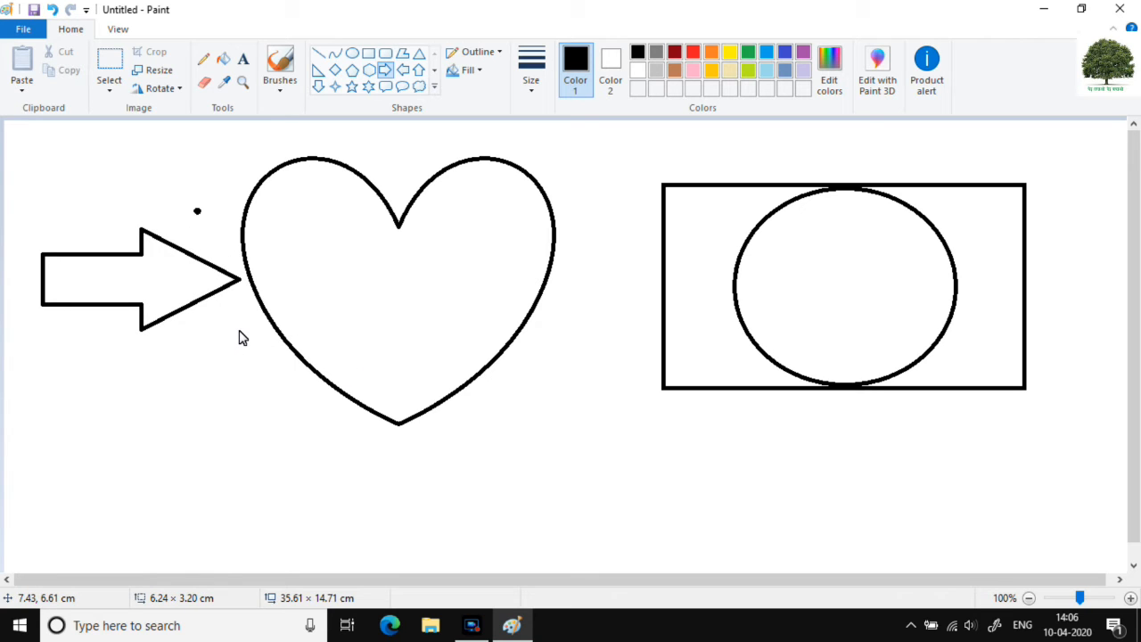
mouse_move(239, 338)
left_mouse_down()
mouse_move(250, 339)
mouse_move(232, 338)
left_mouse_up()
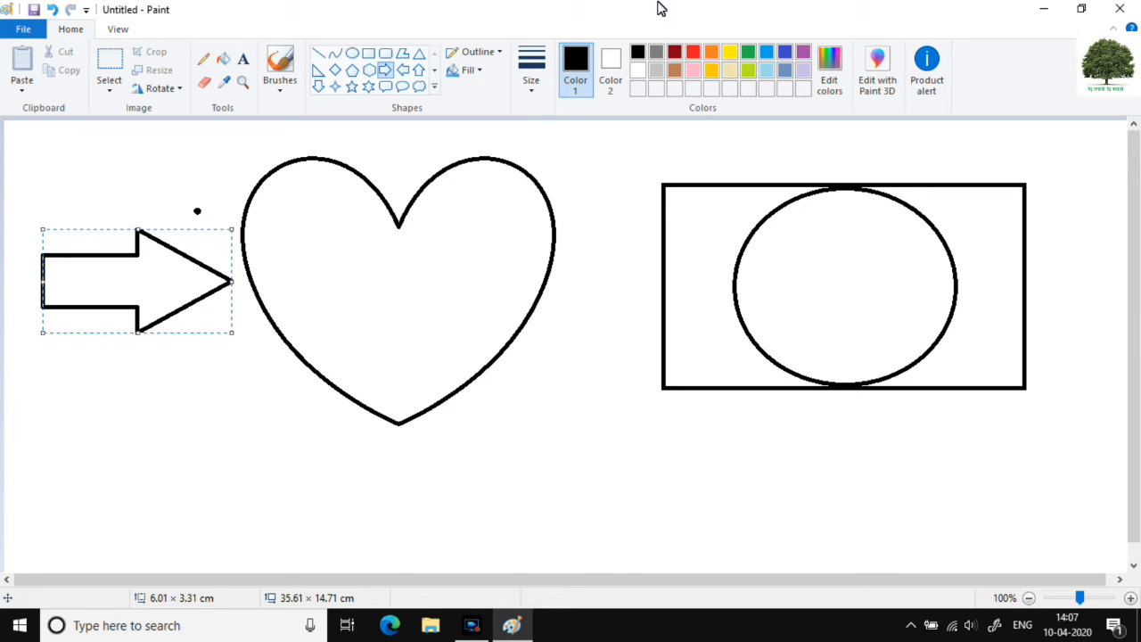
- Draw a vertical straight line between the heart and the rectangle and shorten it from its upper end to about 5.5 cm
left_click(319, 58)
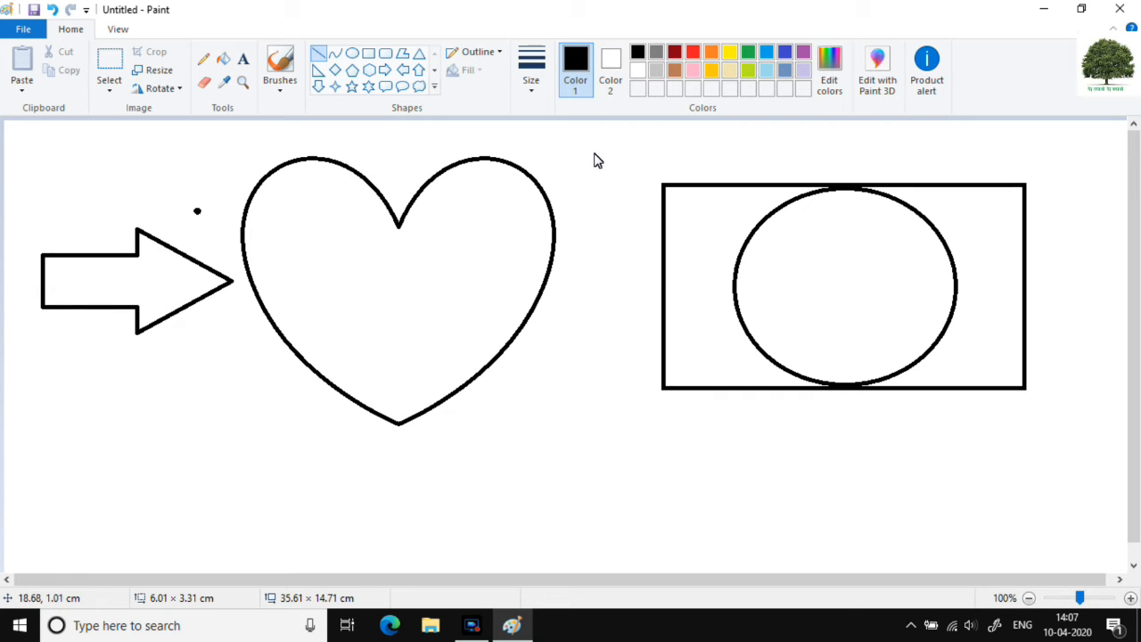
left_click_drag(594, 152, 596, 570)
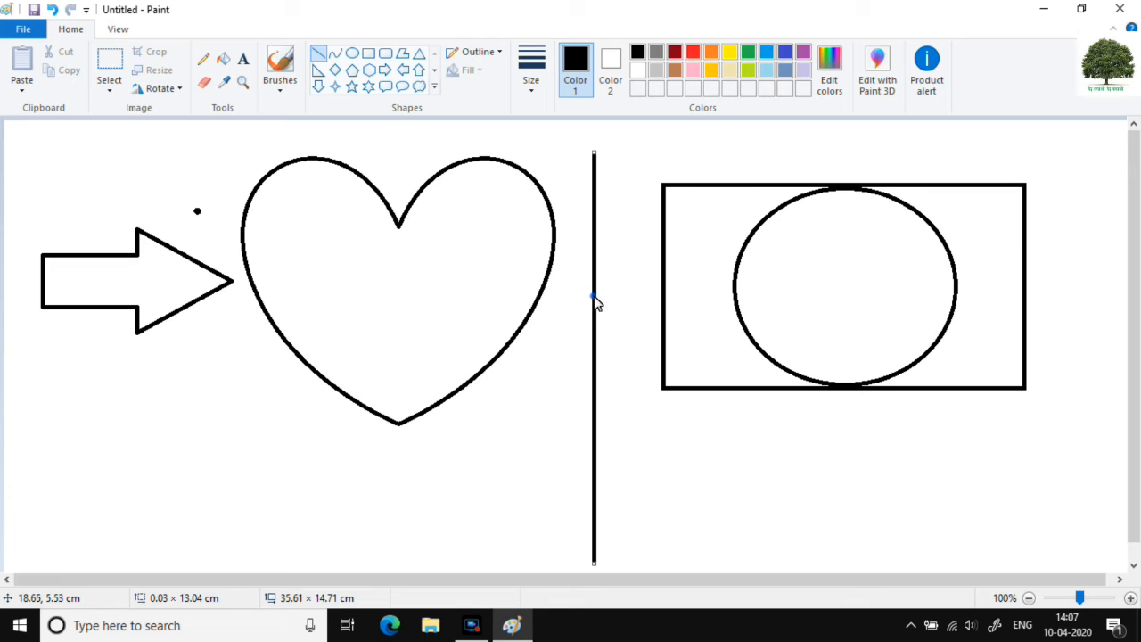
left_click_drag(596, 303, 606, 281)
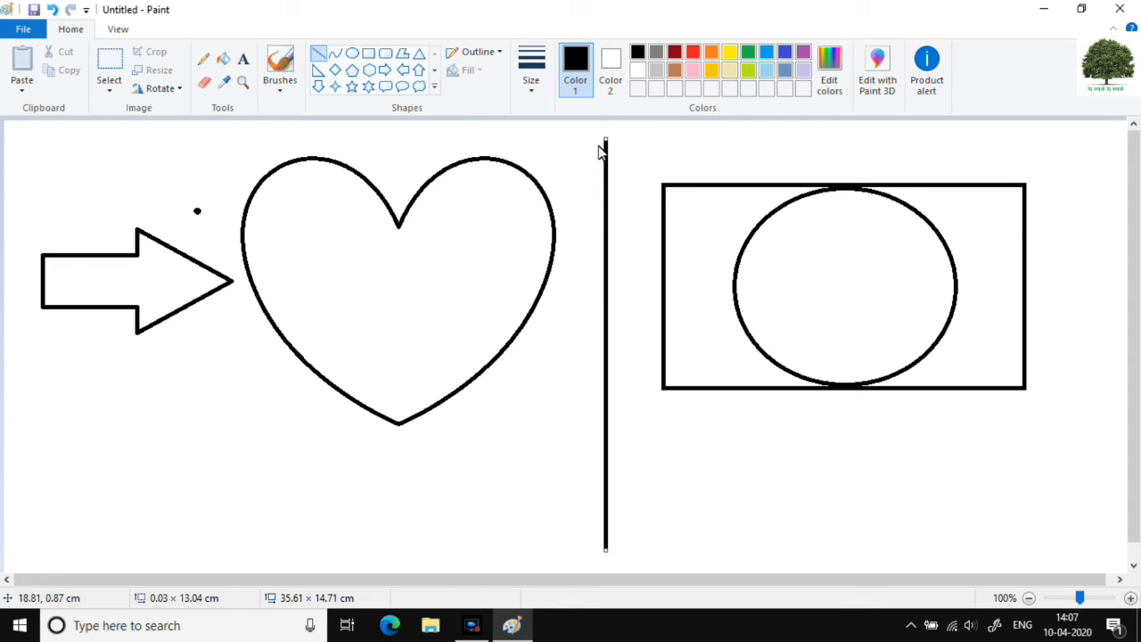
left_click_drag(605, 141, 606, 380)
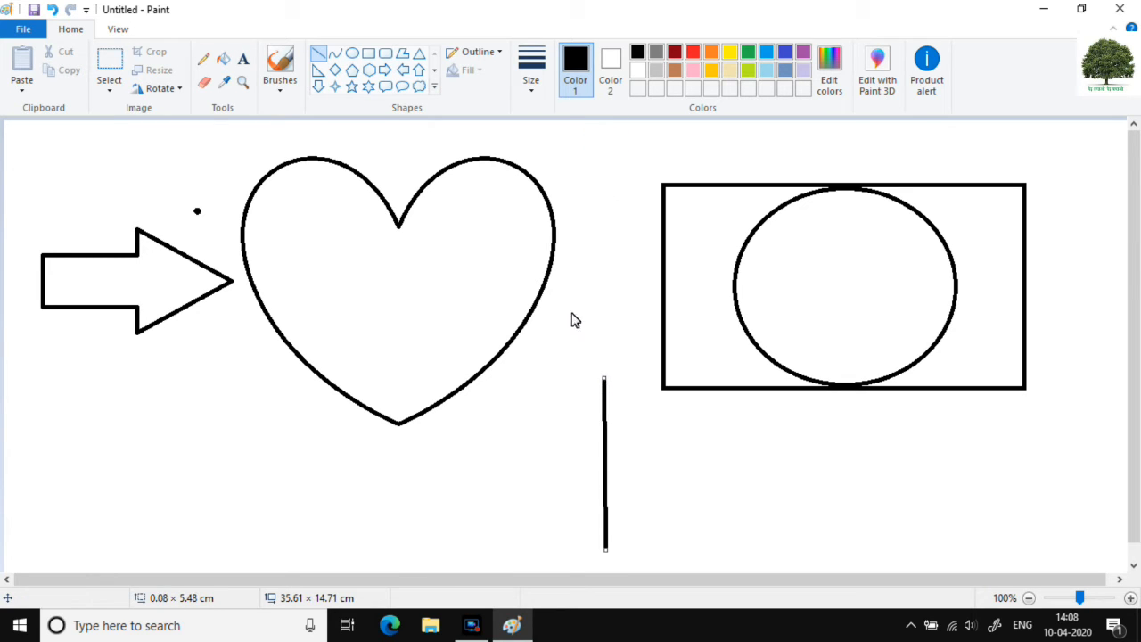
- Draw two diagonal lines and a nearly horizontal line across the middle of the short vertical line, forming an eight-rayed star
left_click(556, 380)
left_click_drag(521, 538, 686, 388)
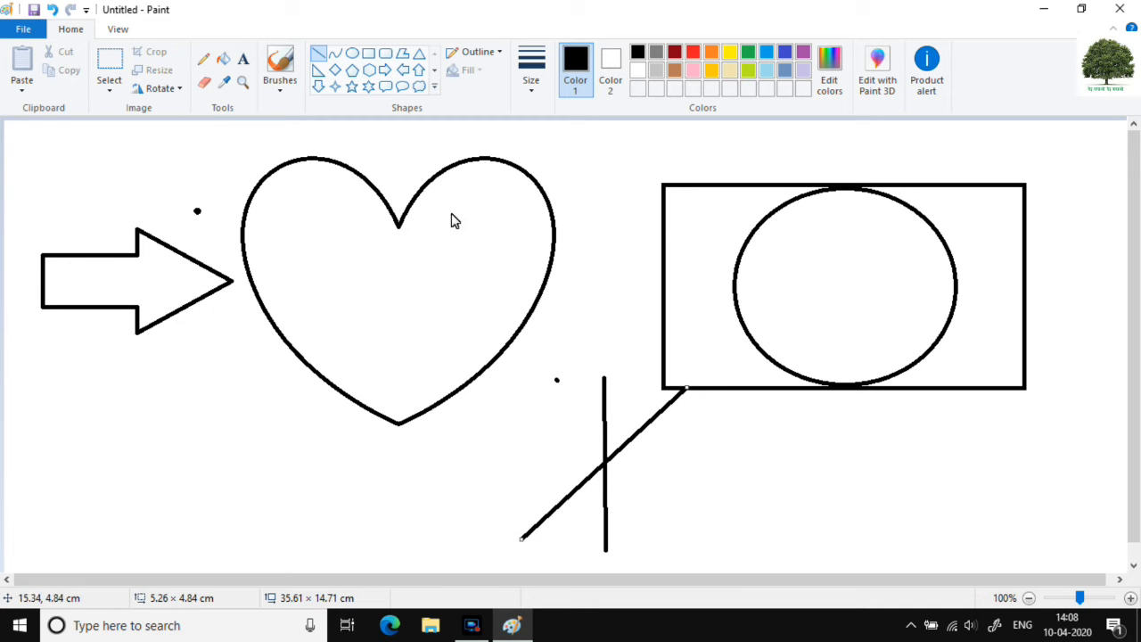
mouse_move(524, 381)
left_mouse_down()
mouse_move(609, 502)
mouse_move(684, 551)
left_mouse_up()
mouse_move(510, 455)
left_mouse_down()
mouse_move(654, 473)
mouse_move(713, 465)
left_mouse_up()
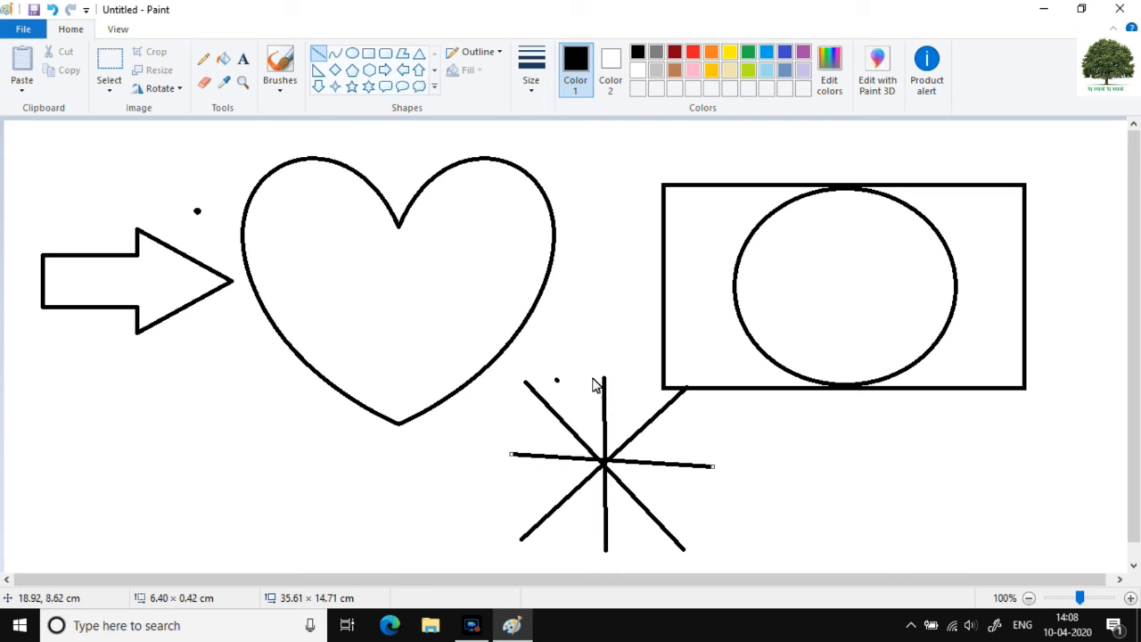
- Draw a curve below the arrow from a horizontal base about 9.8 cm long, bending it down at its left end and up at its right
left_click(336, 55)
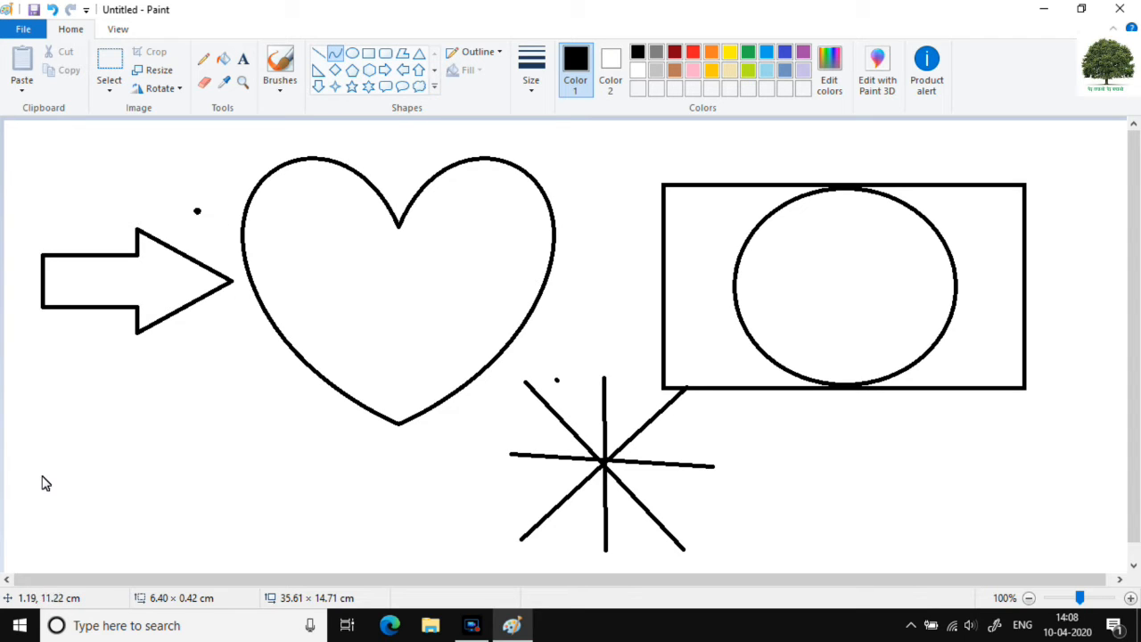
left_click_drag(43, 477, 73, 477)
mouse_move(172, 488)
left_mouse_down()
mouse_move(300, 474)
mouse_move(312, 486)
mouse_move(352, 482)
left_mouse_up()
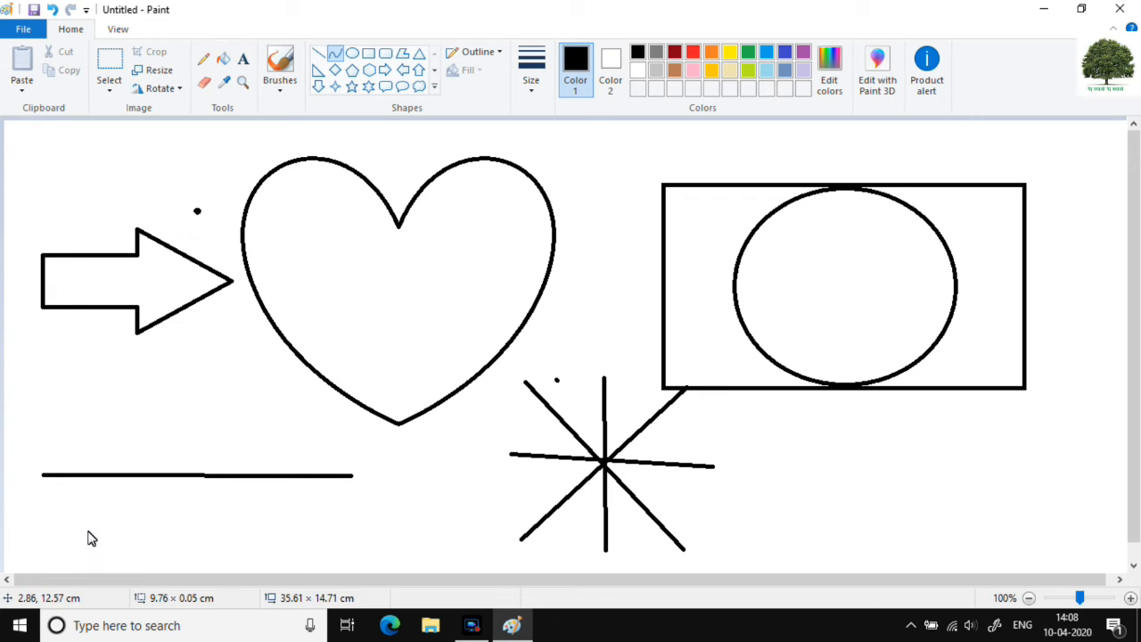
left_click(99, 505)
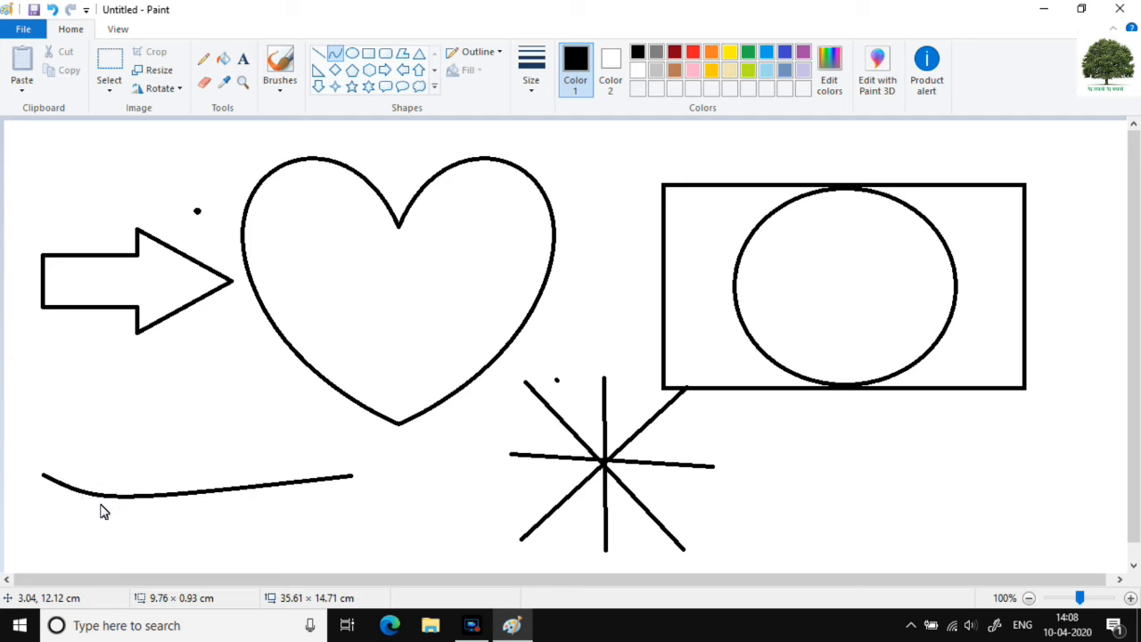
left_click_drag(100, 505, 46, 572)
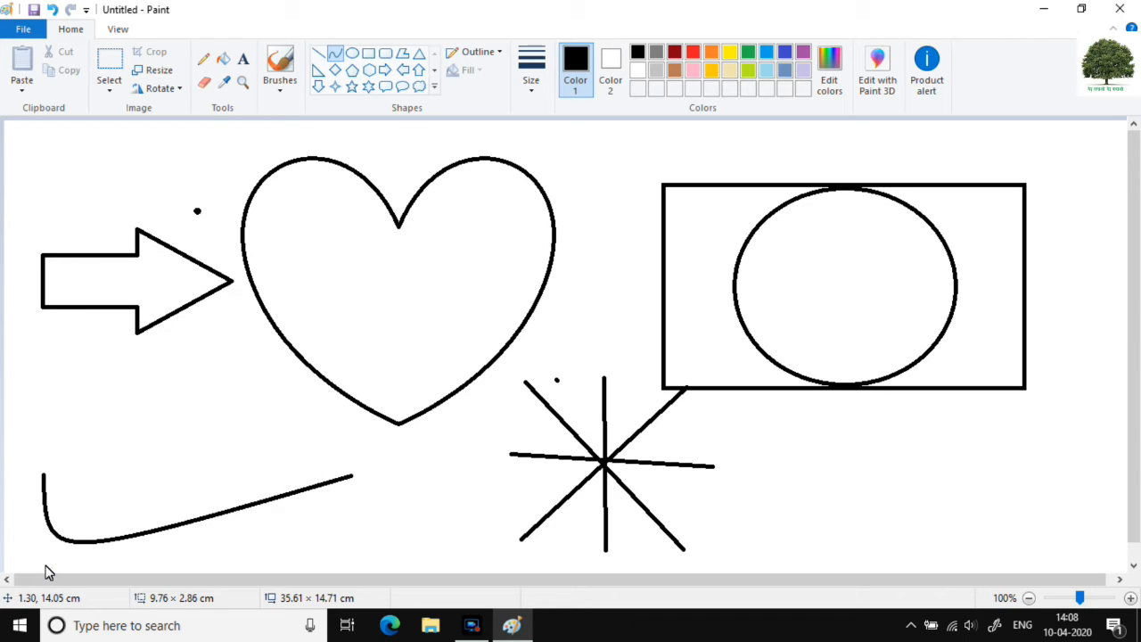
left_click(241, 487)
left_click_drag(240, 488, 420, 378)
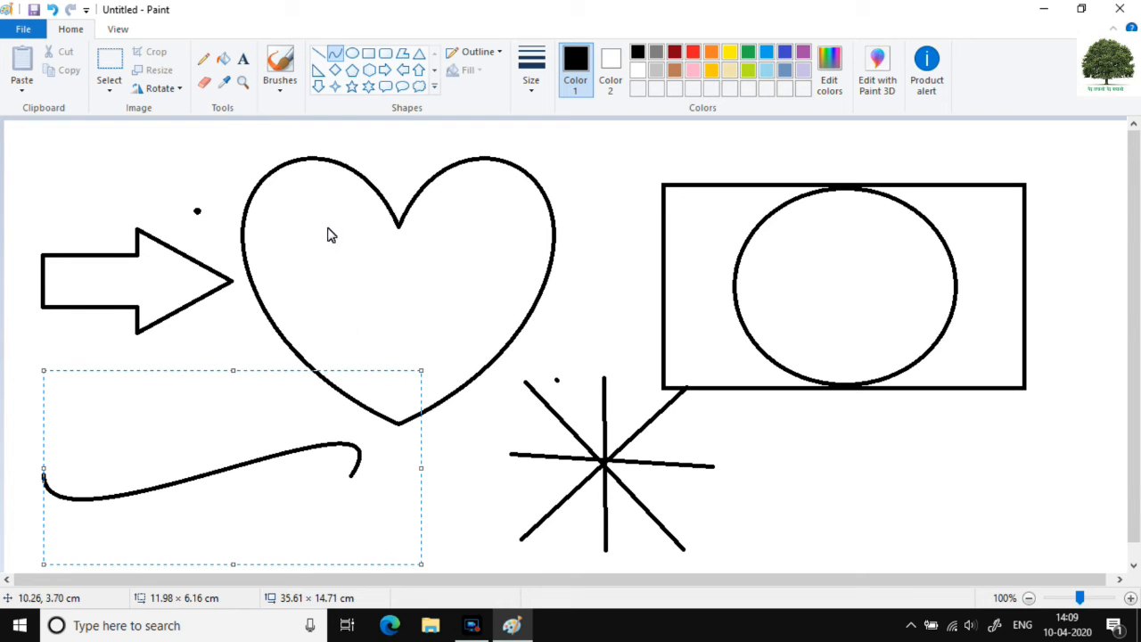
- Draw a four-point star about 5.5 × 5.0 cm inside the heart, just below its notch
left_click(434, 87)
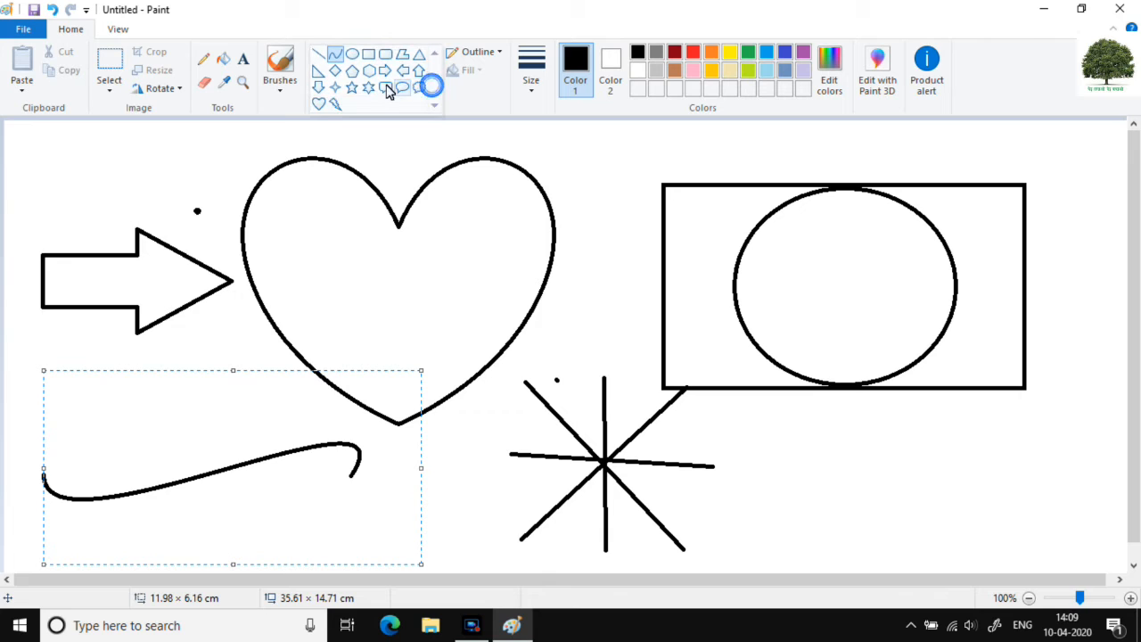
left_click(335, 87)
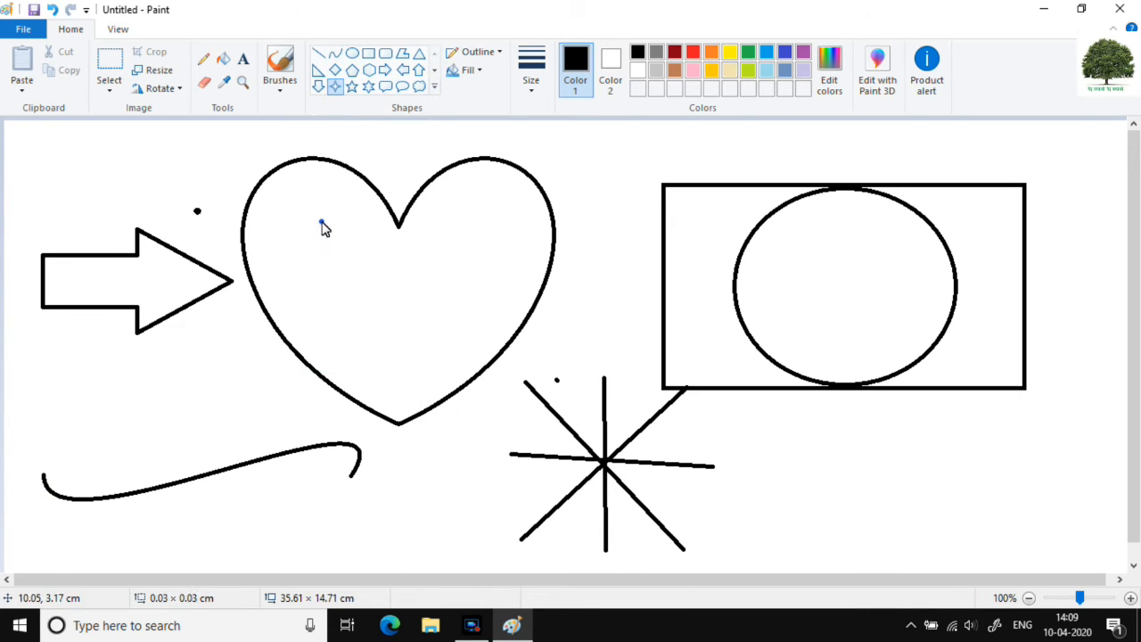
mouse_move(321, 221)
left_mouse_down()
mouse_move(395, 324)
mouse_move(497, 385)
left_mouse_up()
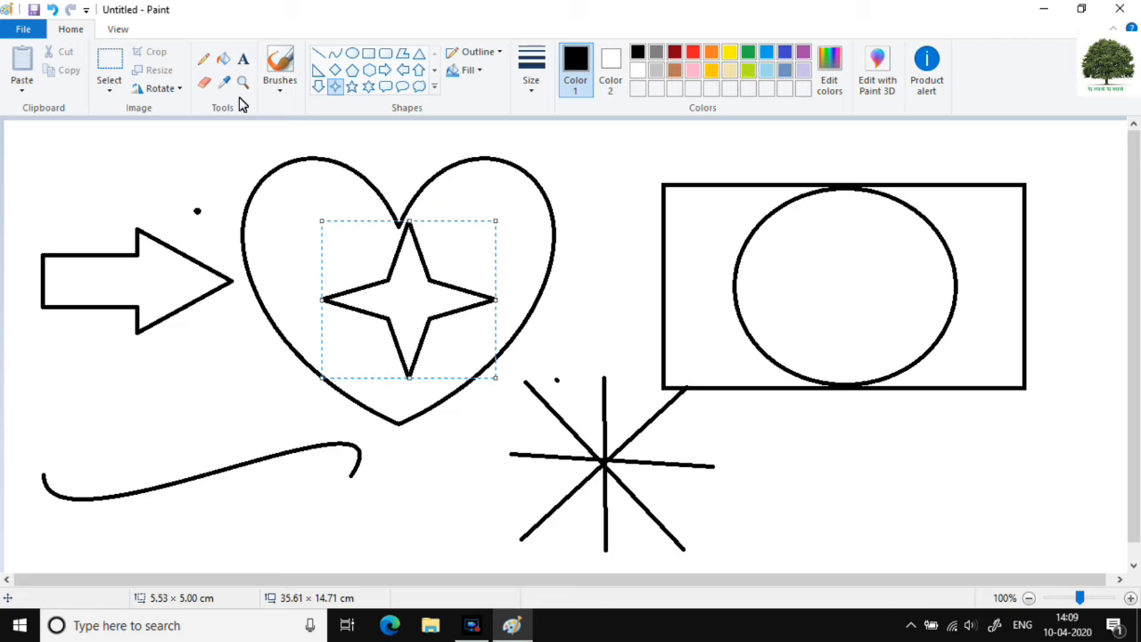
- Start a new blank picture and discard the unsaved shapes drawing
left_click(21, 30)
left_click(32, 58)
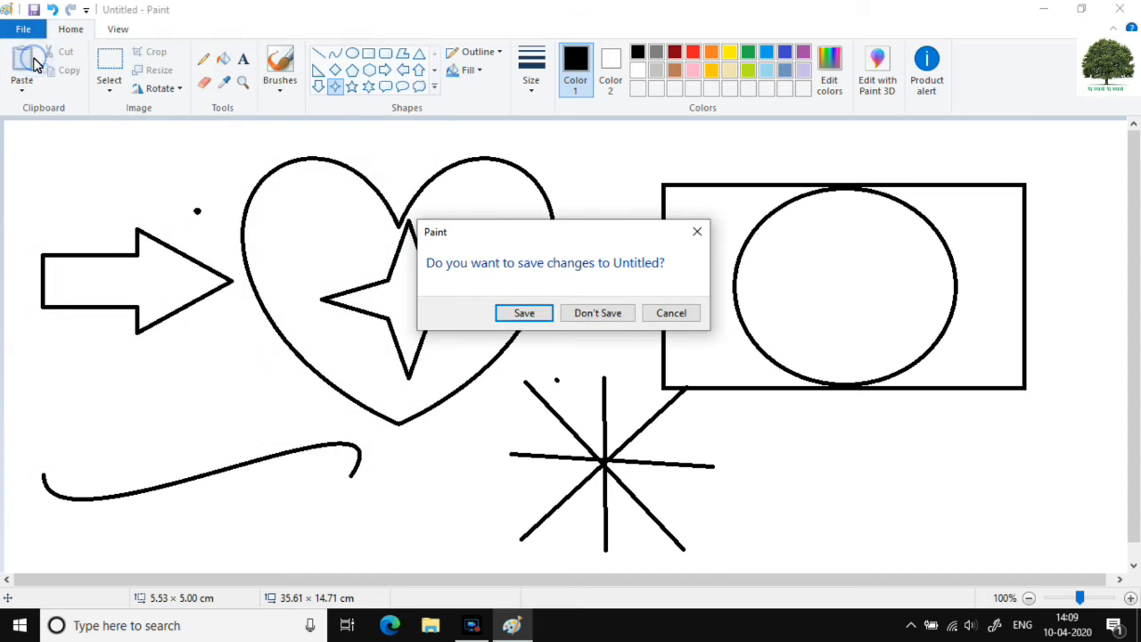
left_click(583, 316)
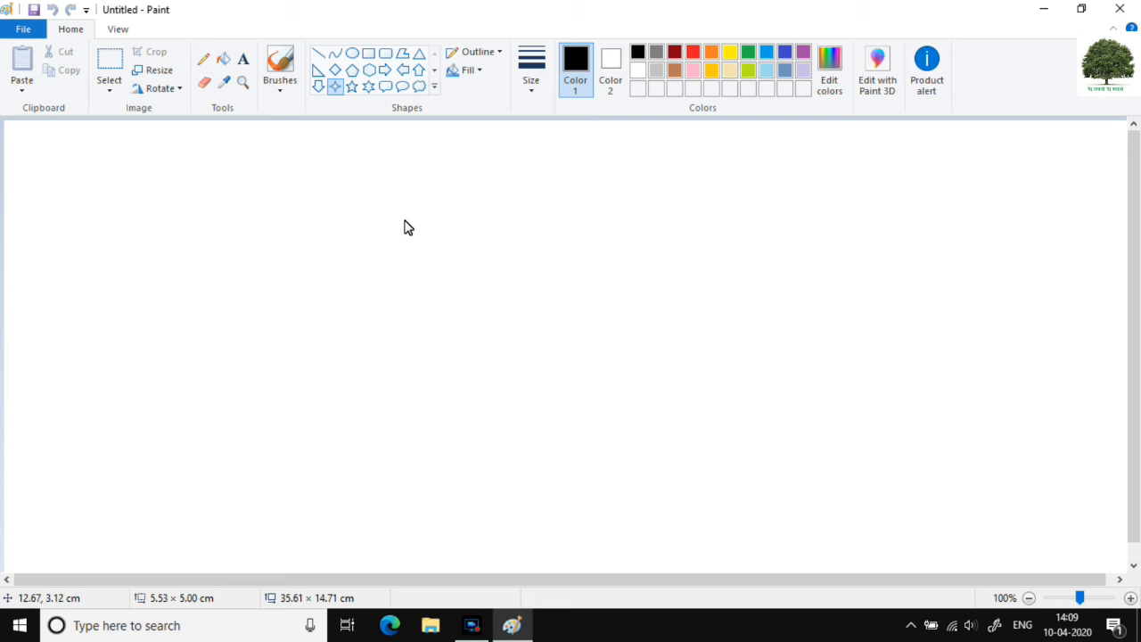
- Write the Devanagari letter अ freehand with the black Pencil near the canvas's left side, including its horizontal headline
left_click(205, 68)
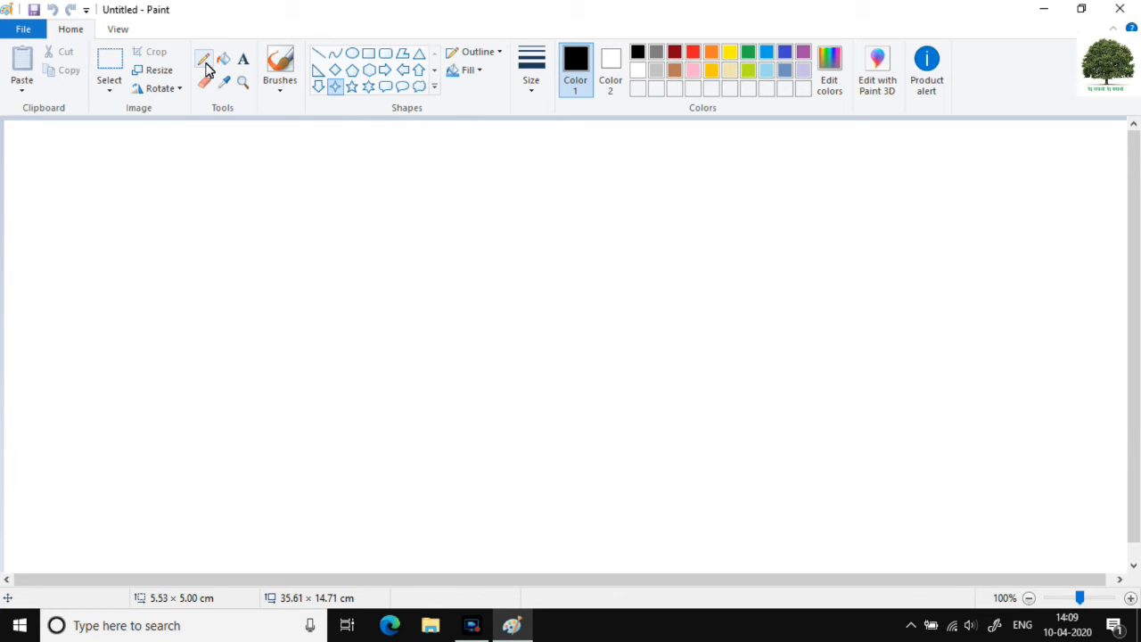
left_click(204, 81)
left_click(204, 59)
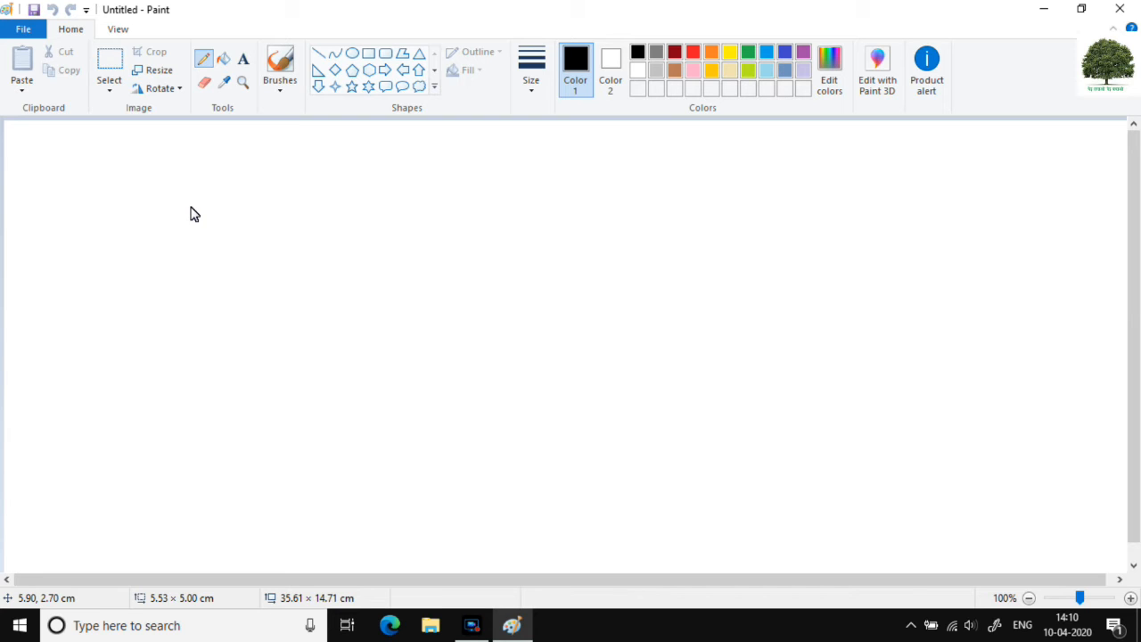
left_click(191, 207)
mouse_move(190, 206)
left_mouse_down()
mouse_move(224, 231)
mouse_move(214, 258)
mouse_move(194, 261)
mouse_move(234, 315)
mouse_move(213, 330)
mouse_move(178, 329)
mouse_move(135, 263)
left_mouse_up()
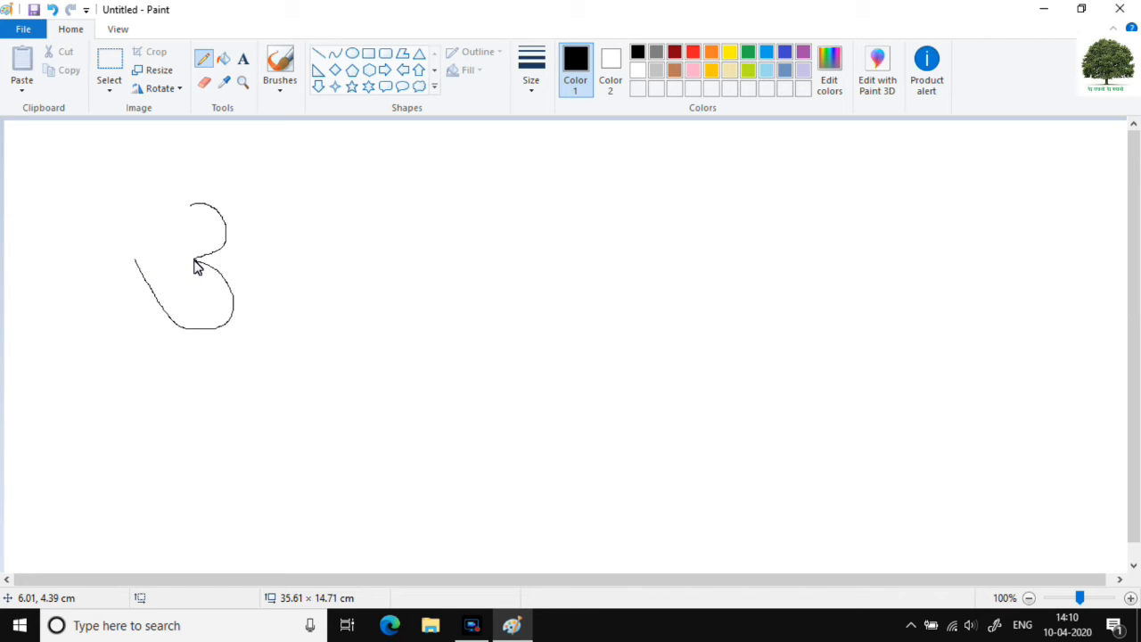
left_click_drag(194, 260, 297, 262)
left_click_drag(297, 201, 304, 344)
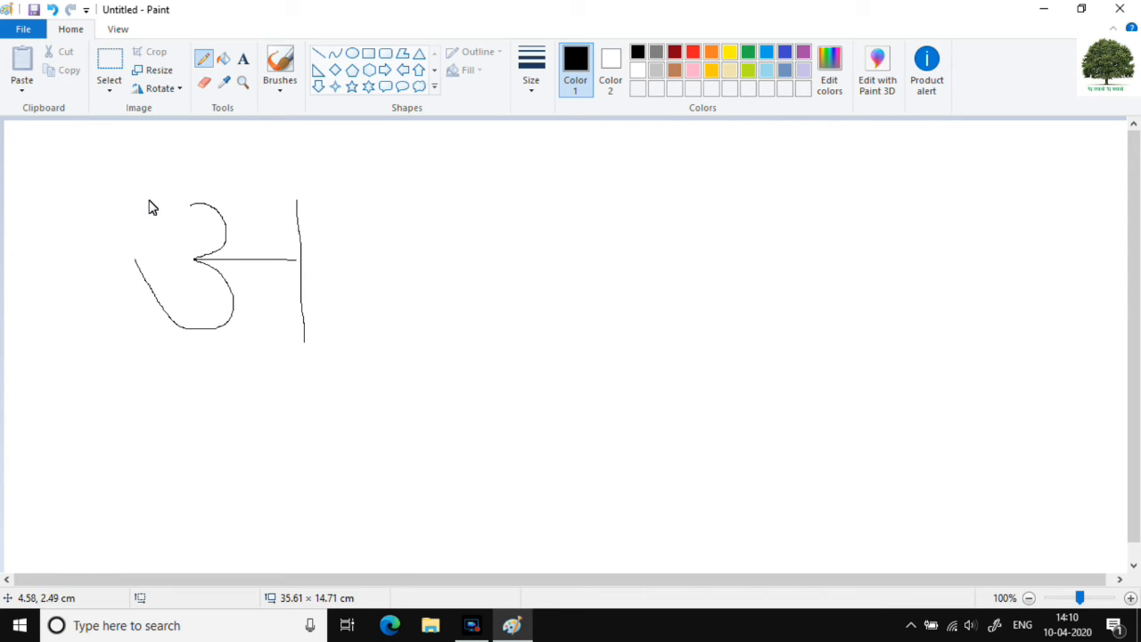
left_click_drag(149, 201, 378, 210)
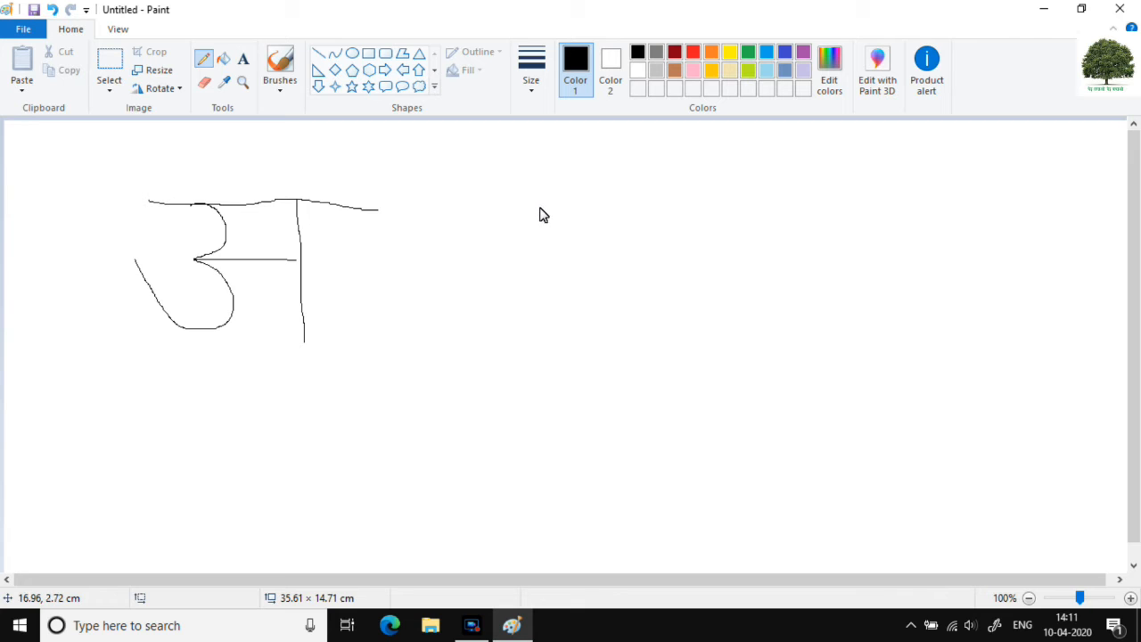
- Write a black capital letter A freehand with the Pencil to the right of the Devanagari letter
left_click_drag(539, 207, 479, 338)
left_click_drag(539, 210, 593, 339)
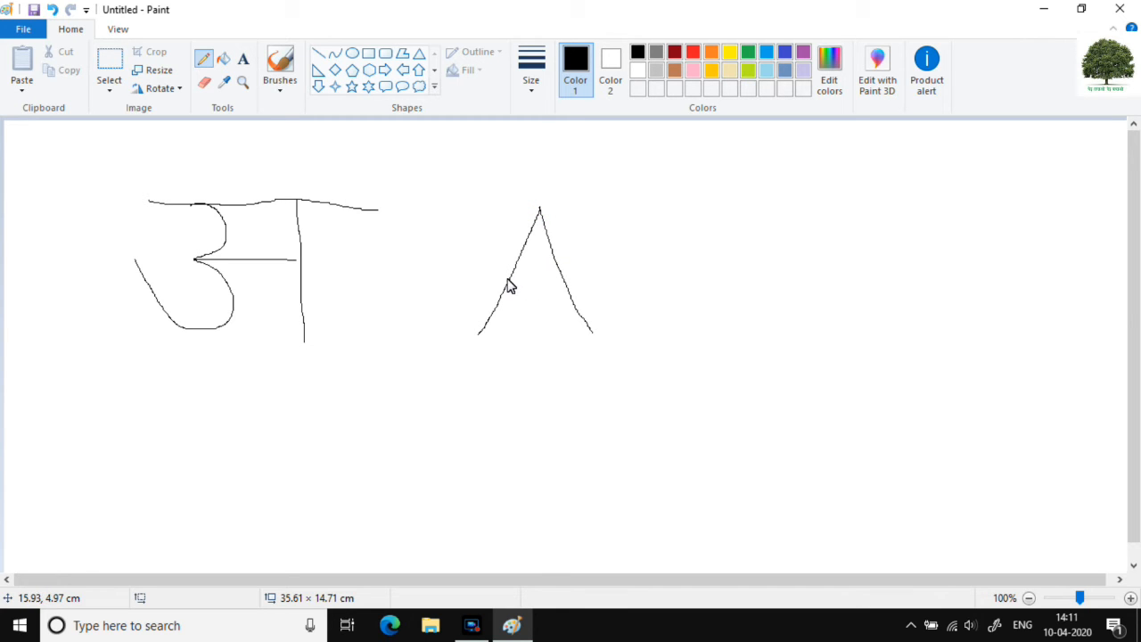
left_click_drag(506, 286, 568, 288)
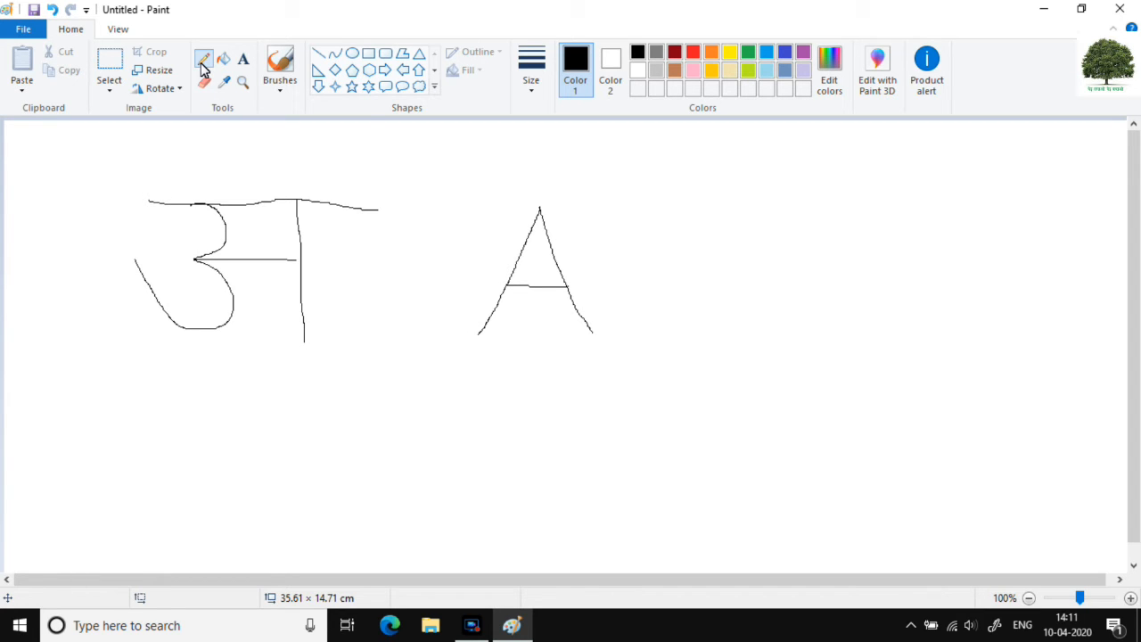
- Set the foreground colour to green and write a capital B with the Pencil to the right of the A
left_click(694, 59)
left_click(730, 54)
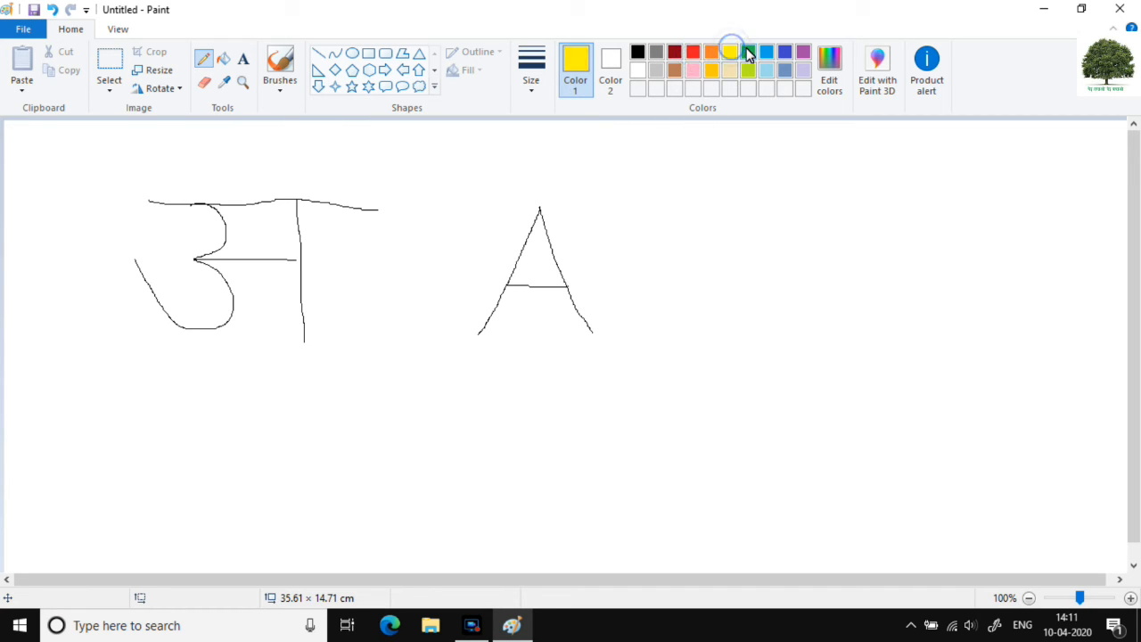
left_click(748, 53)
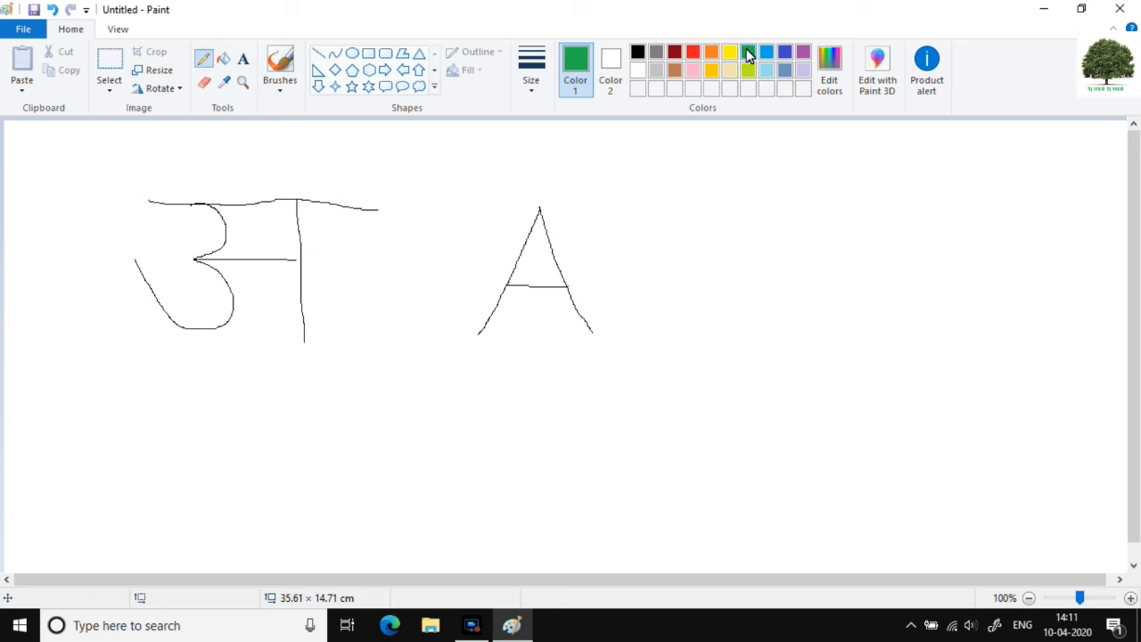
left_click(729, 54)
left_click(711, 53)
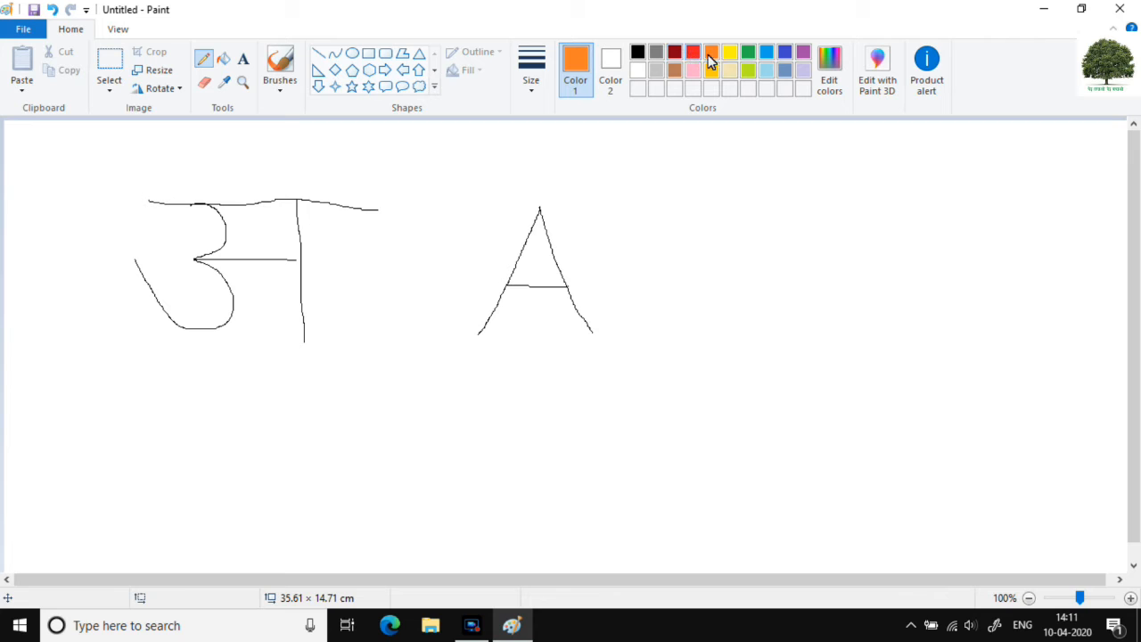
left_click(748, 51)
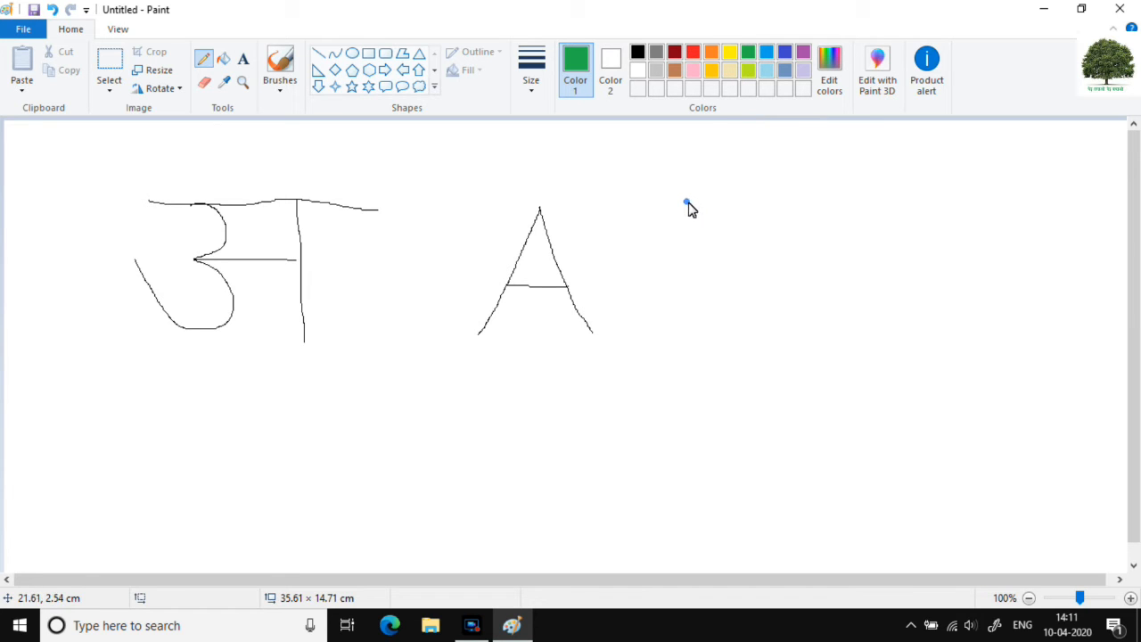
left_click_drag(687, 202, 698, 330)
mouse_move(689, 203)
left_mouse_down()
mouse_move(740, 206)
mouse_move(760, 227)
mouse_move(755, 258)
mouse_move(692, 277)
mouse_move(759, 292)
mouse_move(753, 332)
mouse_move(701, 337)
left_mouse_up()
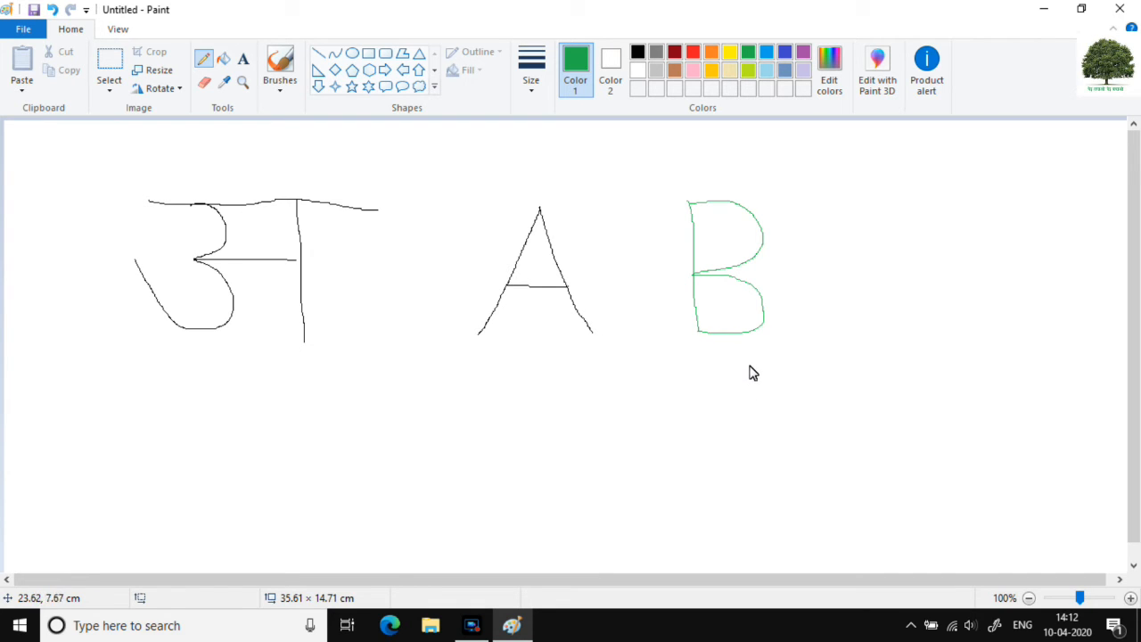
- Set the foreground colour to orange and write a capital C with the Pencil to the right of the B
left_click(729, 52)
left_click(712, 51)
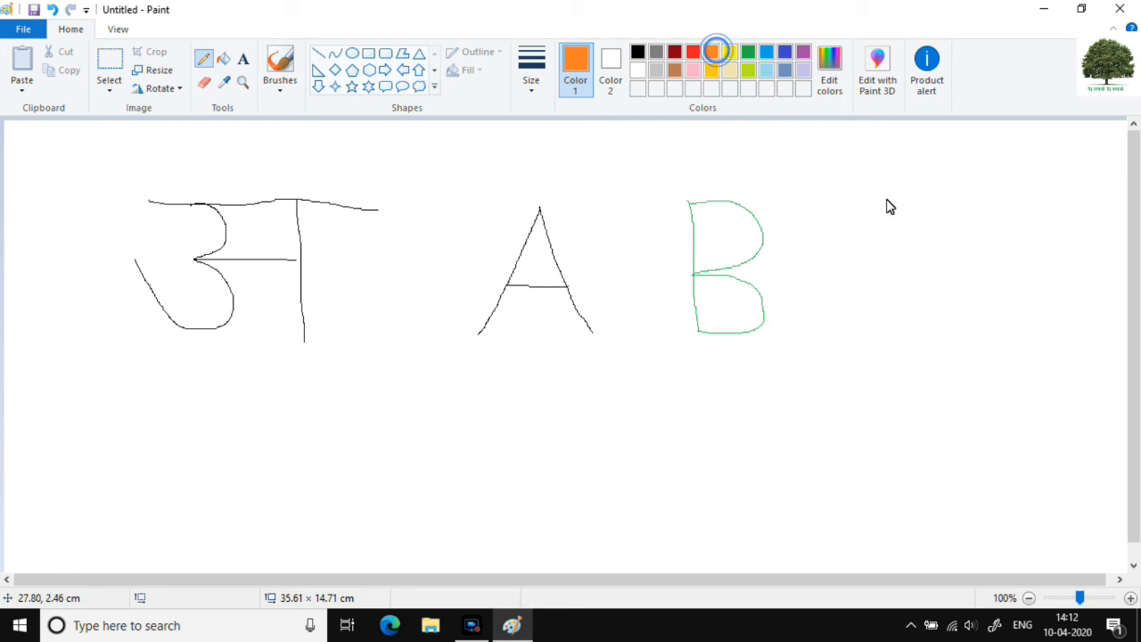
mouse_move(889, 204)
left_mouse_down()
mouse_move(860, 203)
mouse_move(842, 265)
mouse_move(856, 312)
mouse_move(901, 315)
left_mouse_up()
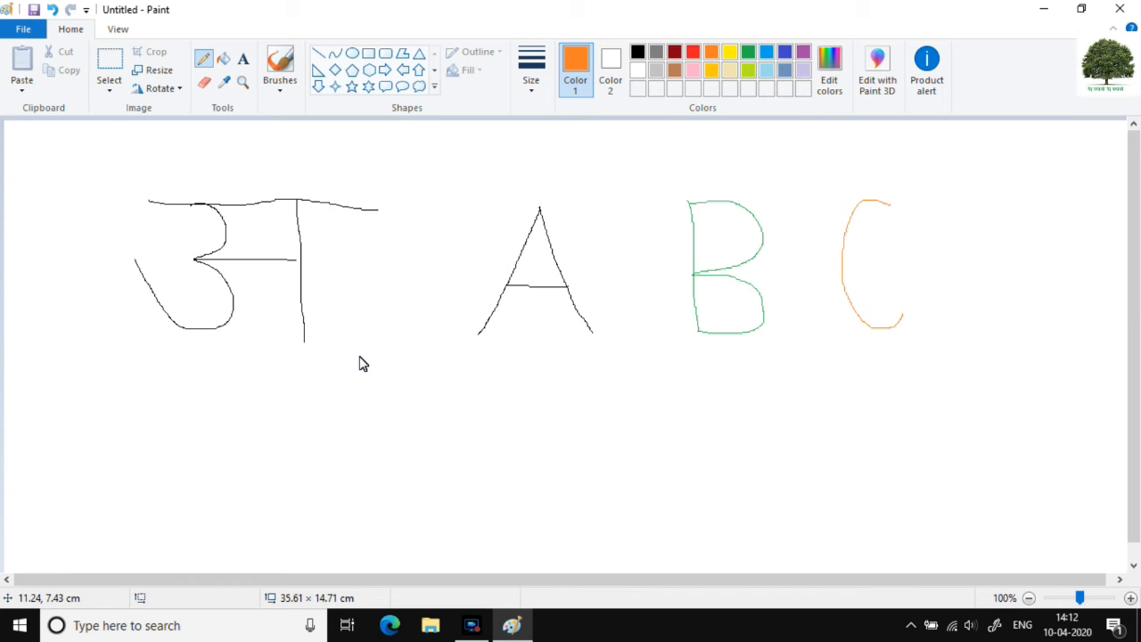
- Fill the background around the letters with yellow, red, lime and finally indigo using Fill with color
left_click(229, 71)
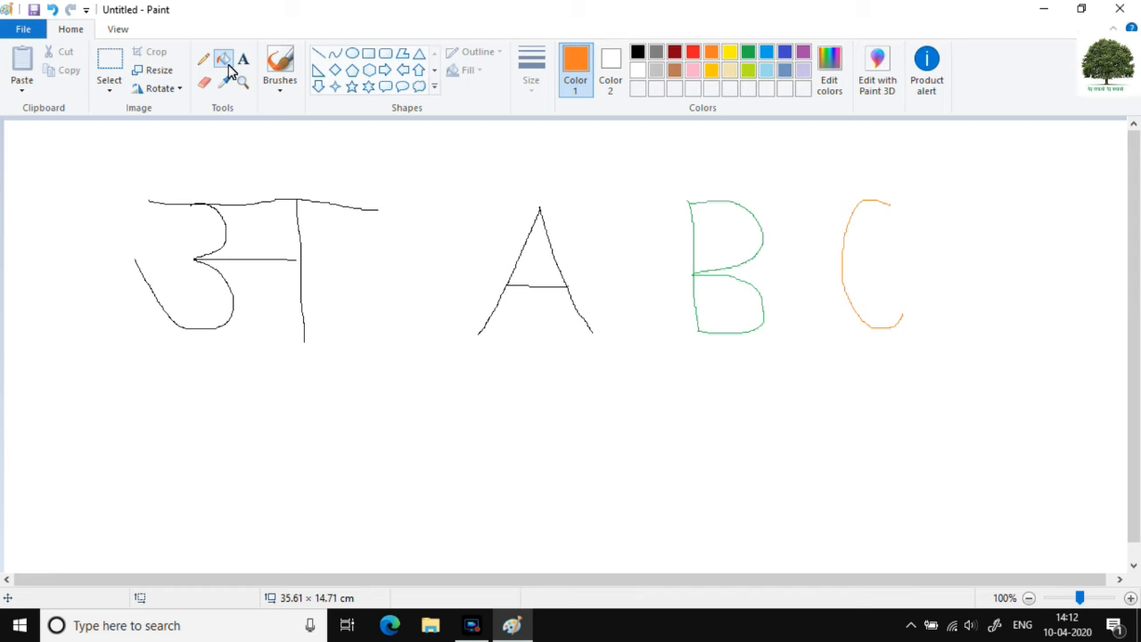
left_click(730, 55)
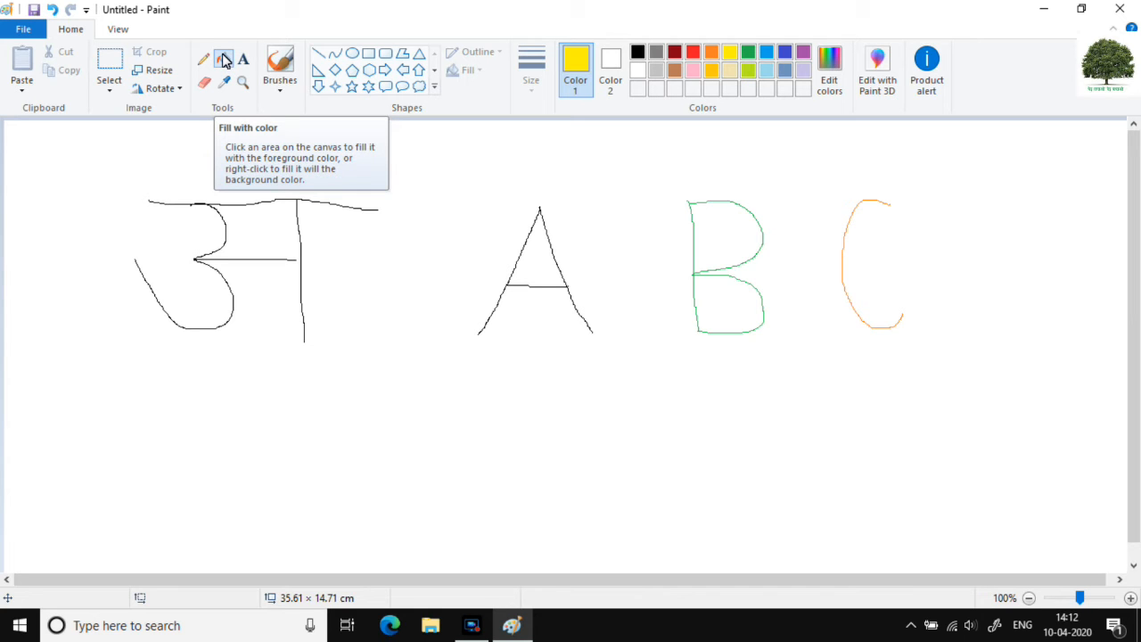
left_click(426, 177)
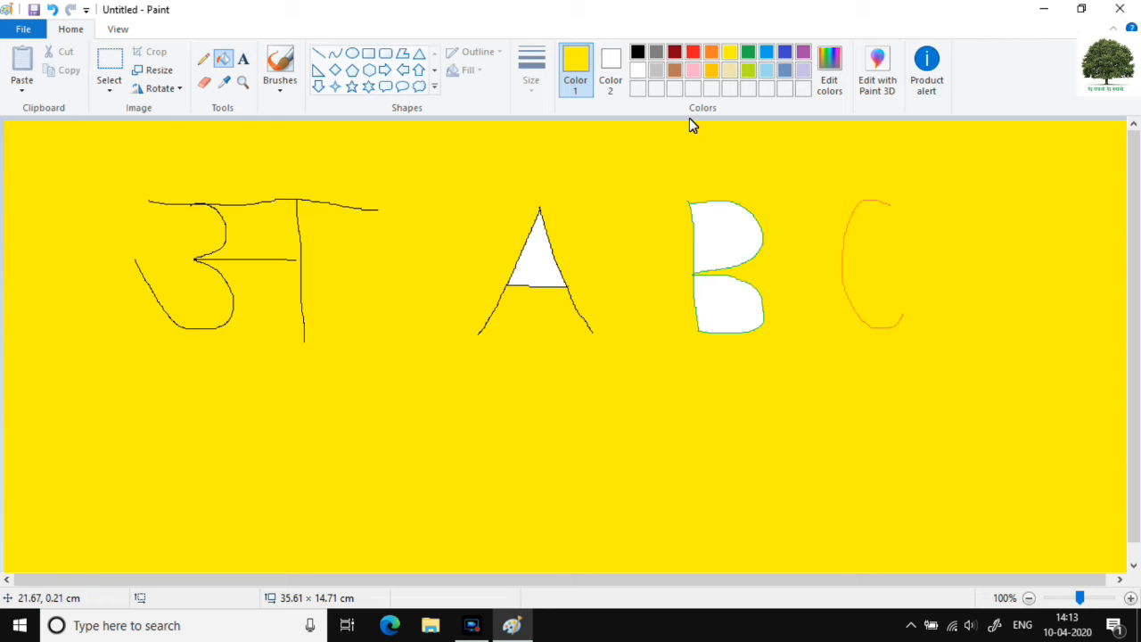
left_click(692, 54)
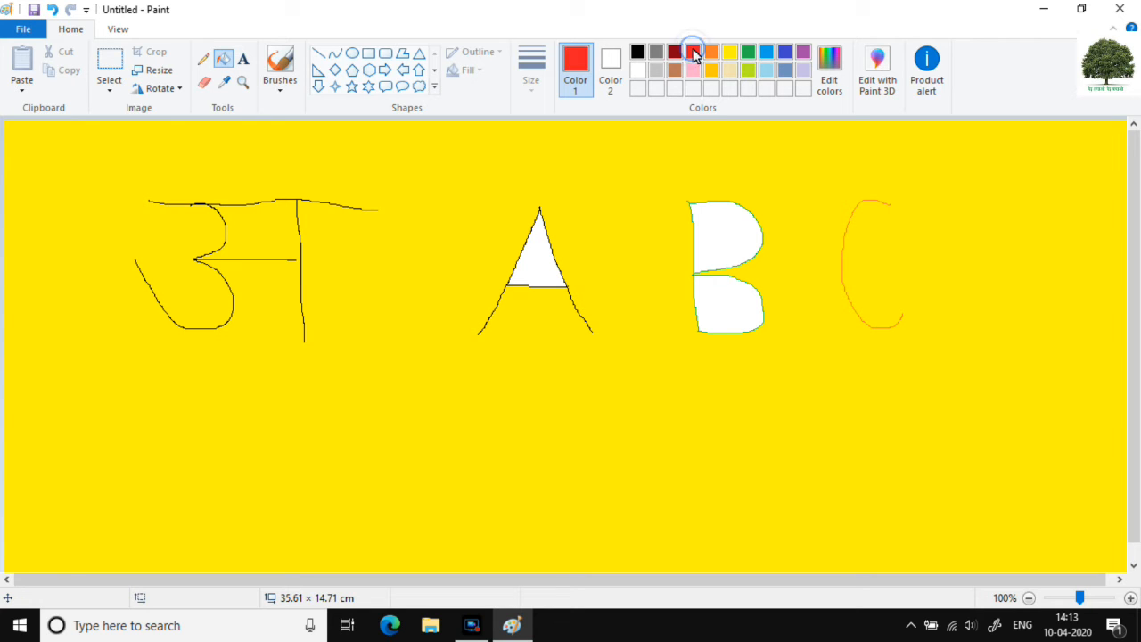
left_click(482, 158)
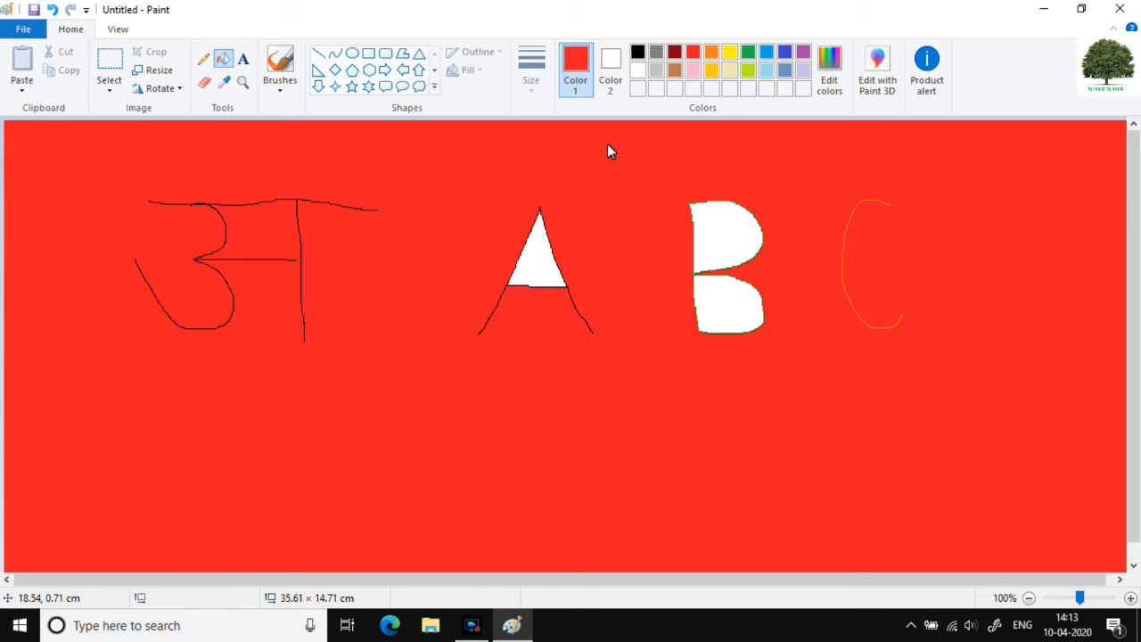
left_click(748, 71)
left_click(428, 206)
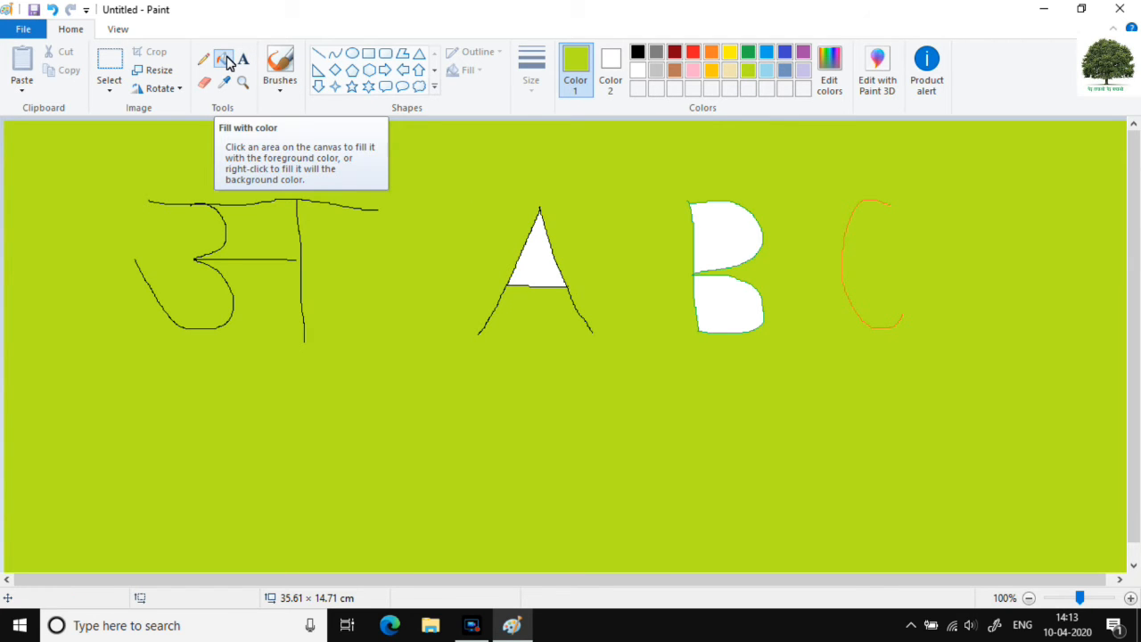
left_click(784, 51)
left_click(413, 182)
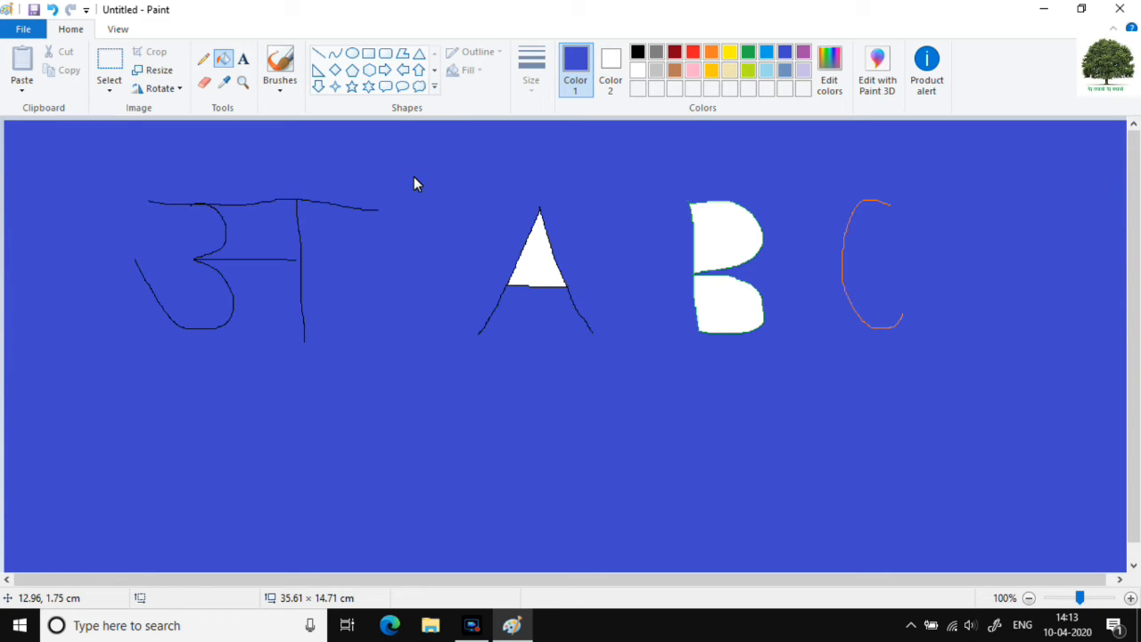
- Fill the A's enclosed triangle with yellow, the B's upper loop with orange and its lower loop with gold
left_click(731, 53)
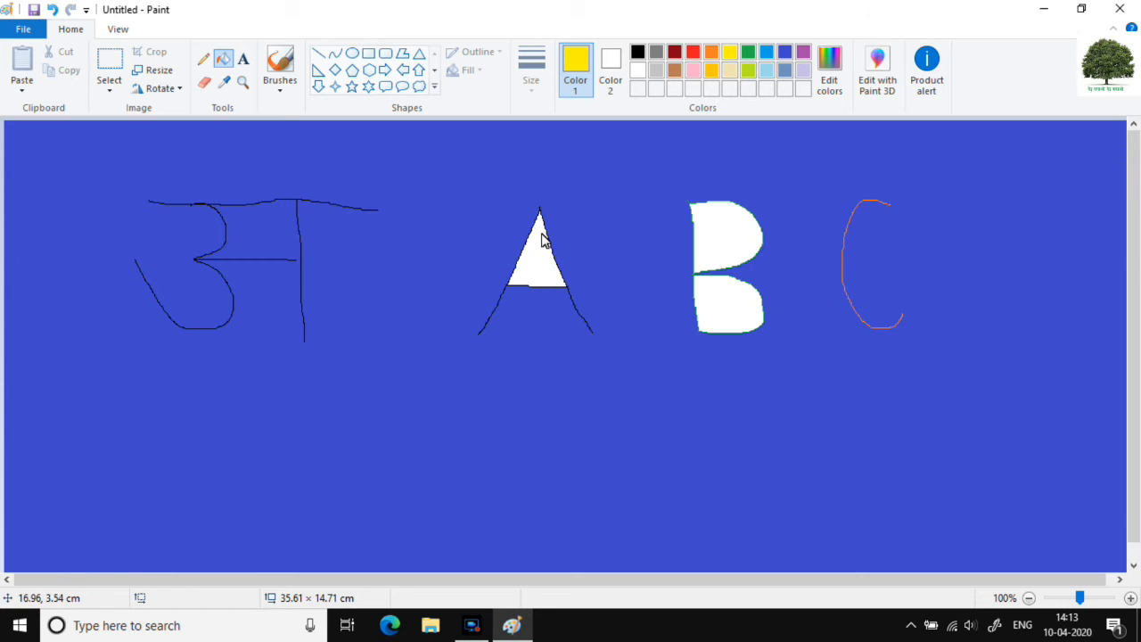
left_click(542, 275)
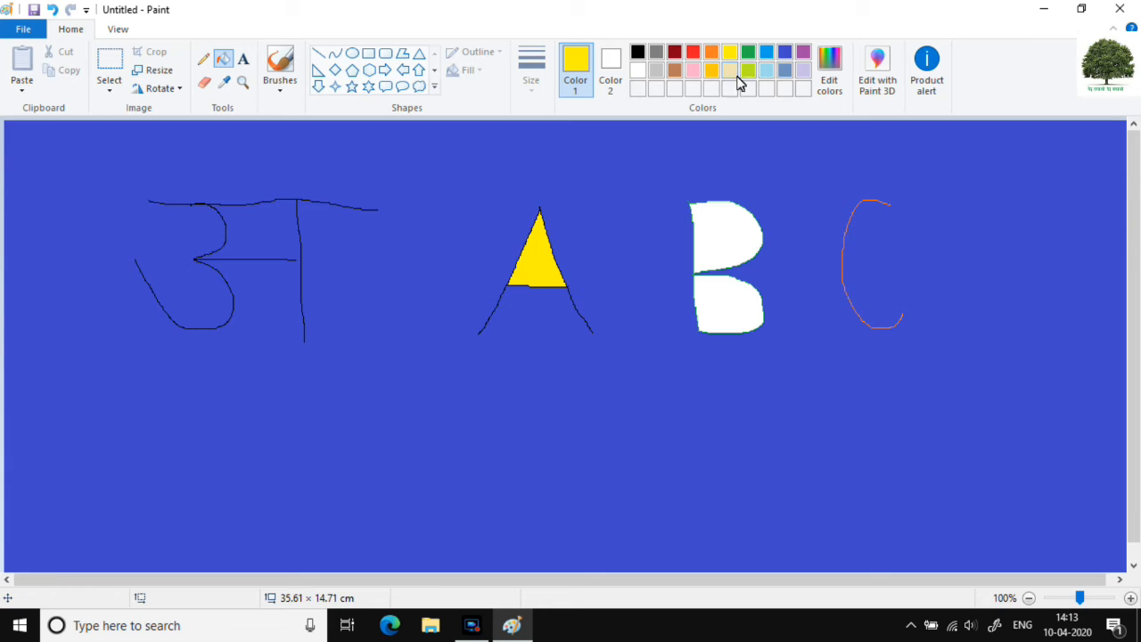
left_click(711, 52)
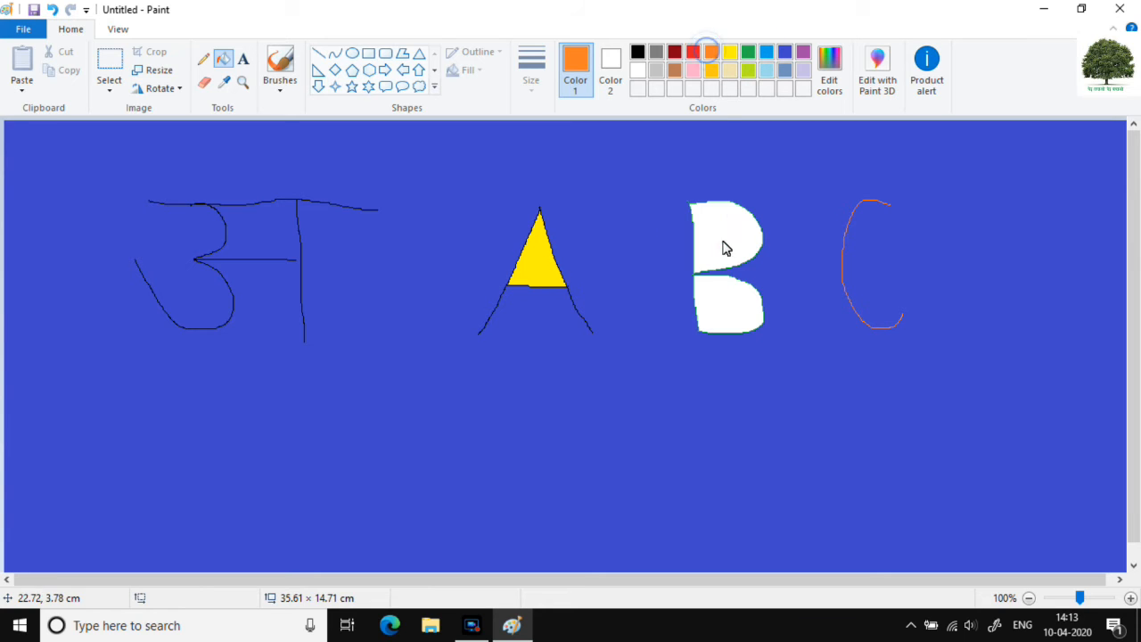
left_click(724, 246)
left_click(710, 70)
left_click(727, 303)
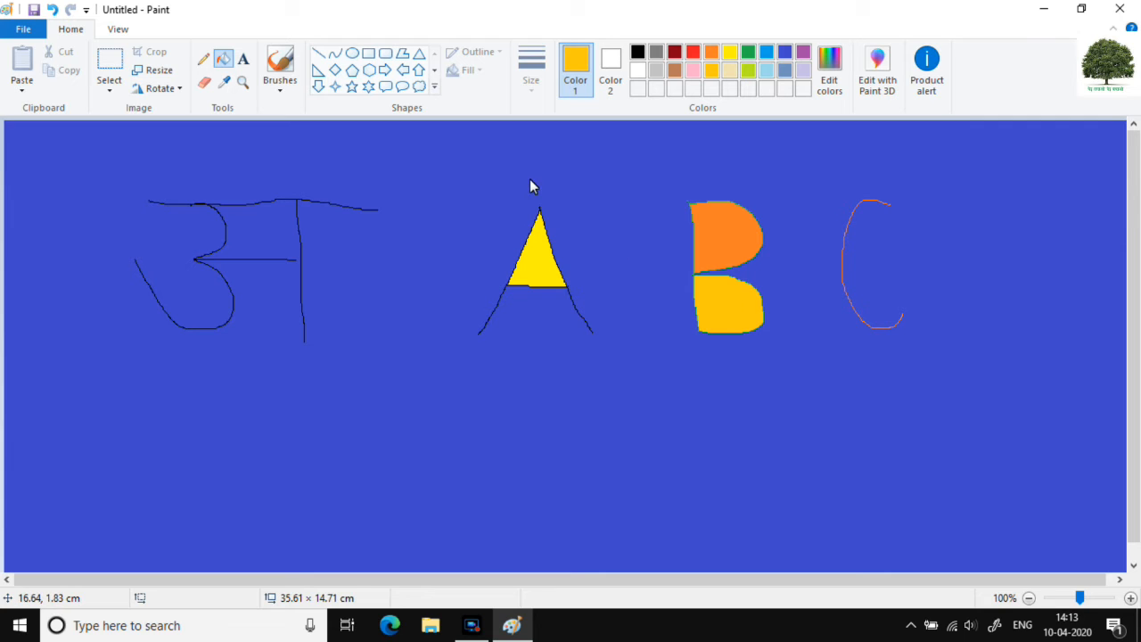
- Rub over the Devanagari letter, the A, the upper part of the B and the background below with the Eraser
left_click(203, 86)
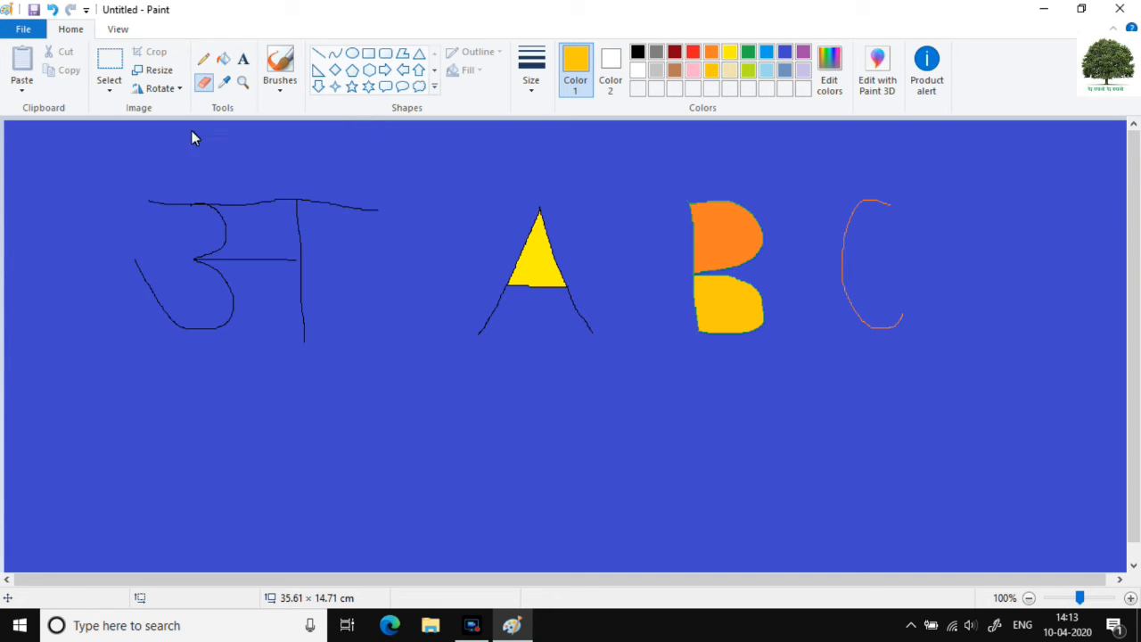
left_click_drag(144, 203, 181, 208)
mouse_move(306, 204)
left_mouse_down()
mouse_move(361, 216)
mouse_move(502, 196)
mouse_move(576, 231)
mouse_move(461, 218)
mouse_move(544, 218)
left_mouse_up()
mouse_move(734, 223)
left_mouse_down()
mouse_move(805, 218)
mouse_move(928, 165)
mouse_move(454, 235)
mouse_move(456, 183)
mouse_move(532, 132)
mouse_move(228, 180)
mouse_move(395, 154)
mouse_move(421, 194)
mouse_move(513, 155)
mouse_move(432, 148)
mouse_move(594, 164)
mouse_move(560, 127)
mouse_move(328, 209)
mouse_move(480, 218)
mouse_move(469, 203)
mouse_move(405, 214)
mouse_move(333, 289)
mouse_move(330, 312)
mouse_move(536, 271)
mouse_move(495, 263)
mouse_move(420, 291)
mouse_move(412, 311)
mouse_move(520, 339)
mouse_move(458, 312)
mouse_move(421, 342)
mouse_move(586, 328)
mouse_move(453, 329)
left_mouse_up()
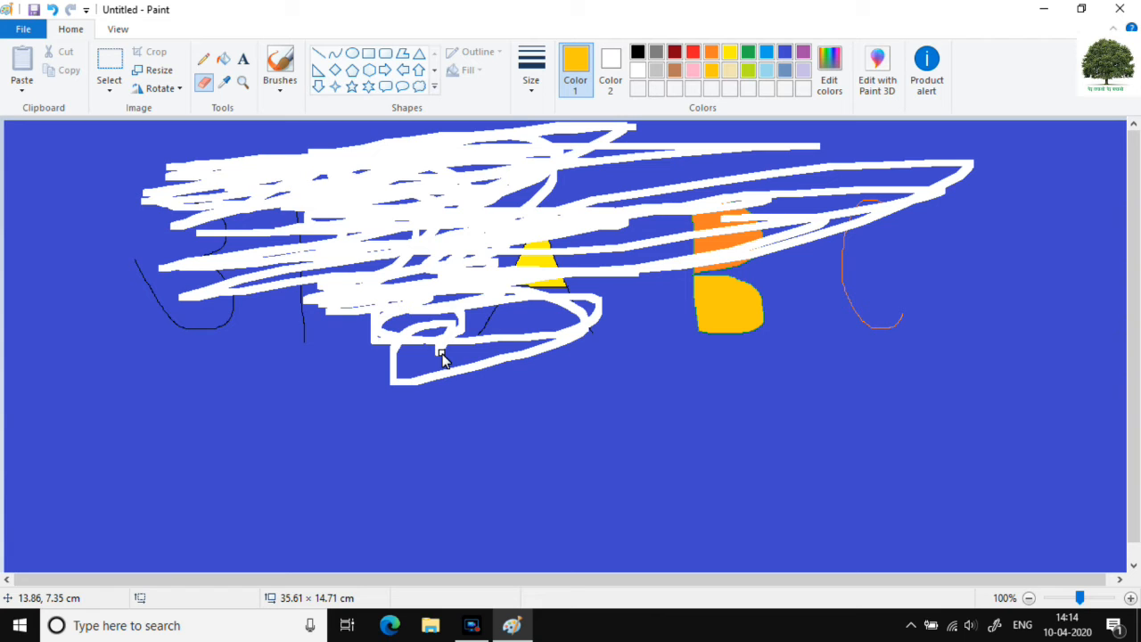
mouse_move(443, 354)
left_mouse_down()
mouse_move(537, 391)
mouse_move(543, 408)
mouse_move(536, 393)
mouse_move(309, 421)
mouse_move(438, 432)
mouse_move(446, 393)
mouse_move(408, 357)
mouse_move(275, 330)
mouse_move(342, 367)
mouse_move(352, 324)
mouse_move(354, 335)
mouse_move(219, 333)
mouse_move(188, 349)
mouse_move(258, 330)
left_mouse_up()
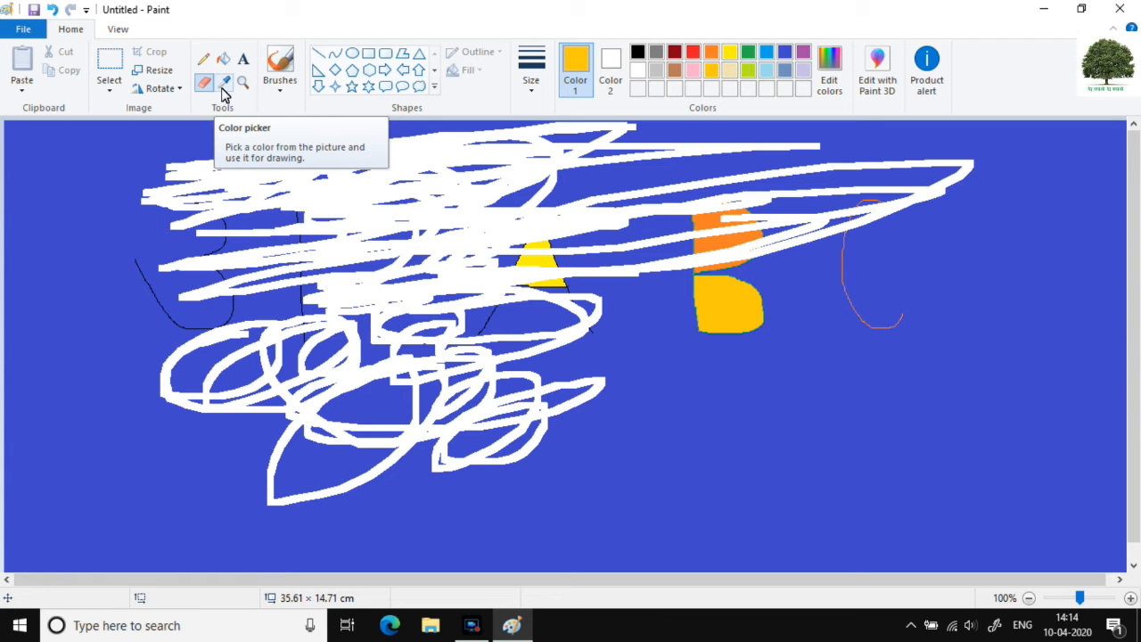
- Start a new blank picture without saving the coloured letters drawing
left_click(23, 29)
left_click(36, 53)
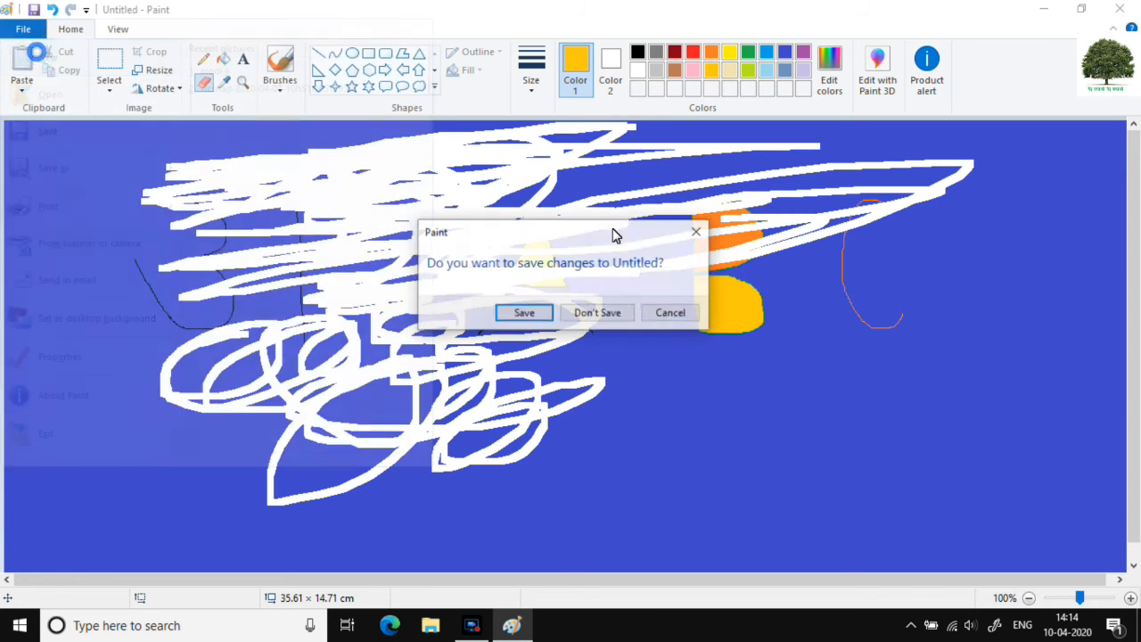
left_click(596, 314)
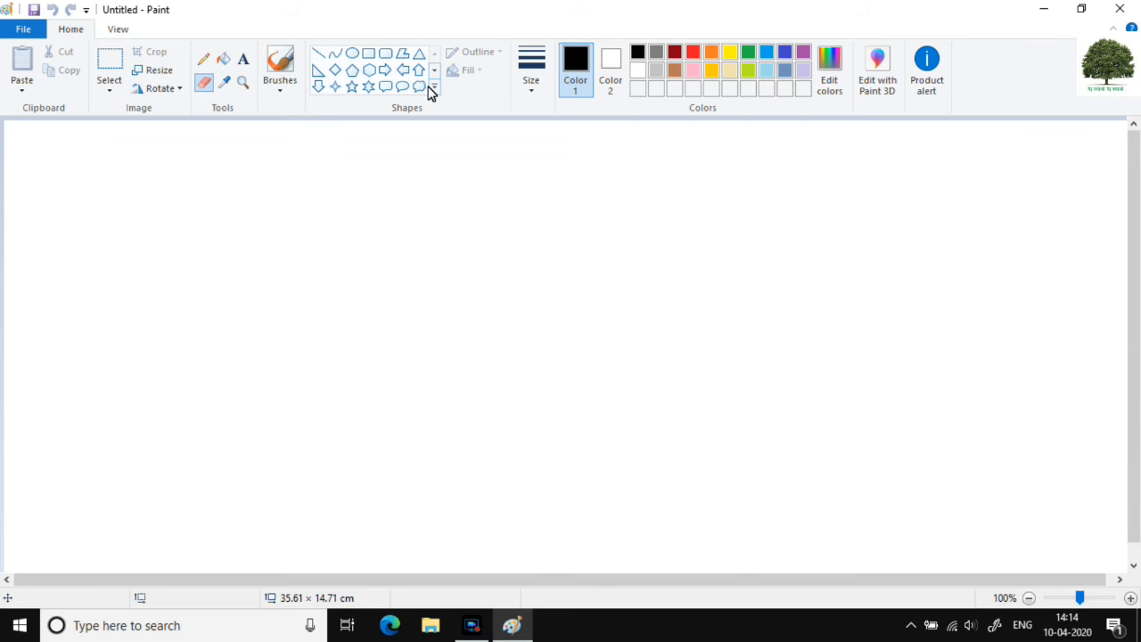
- Draw the flagpole as two close, parallel vertical black lines, each about 10.3 cm tall, with the Line shape
left_click(319, 56)
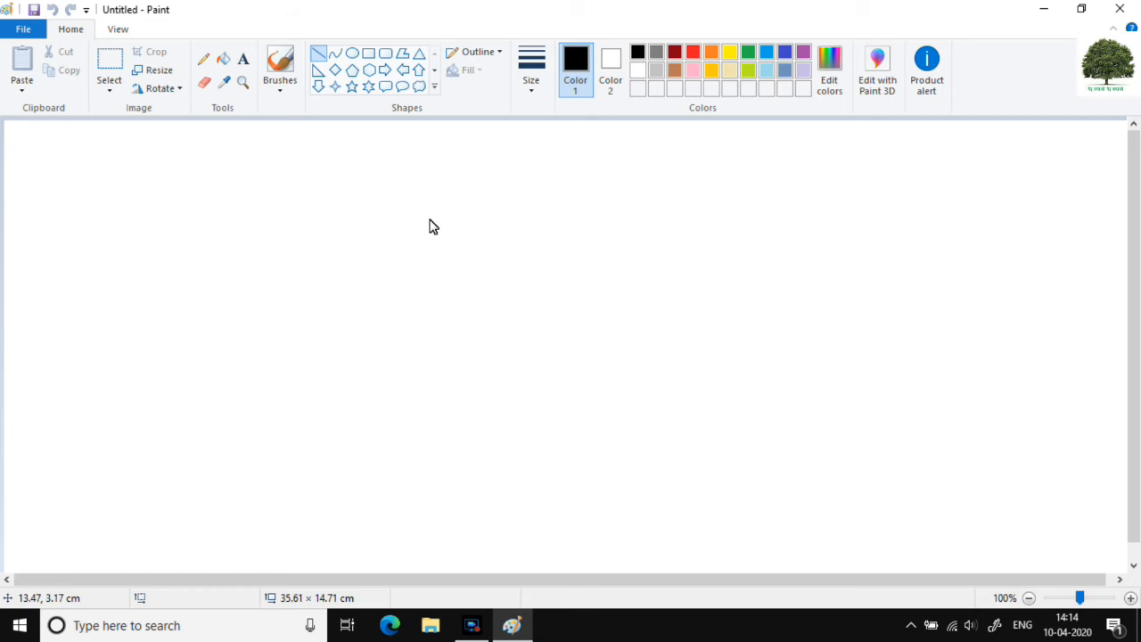
mouse_move(429, 203)
left_mouse_down()
mouse_move(423, 538)
mouse_move(430, 528)
left_mouse_up()
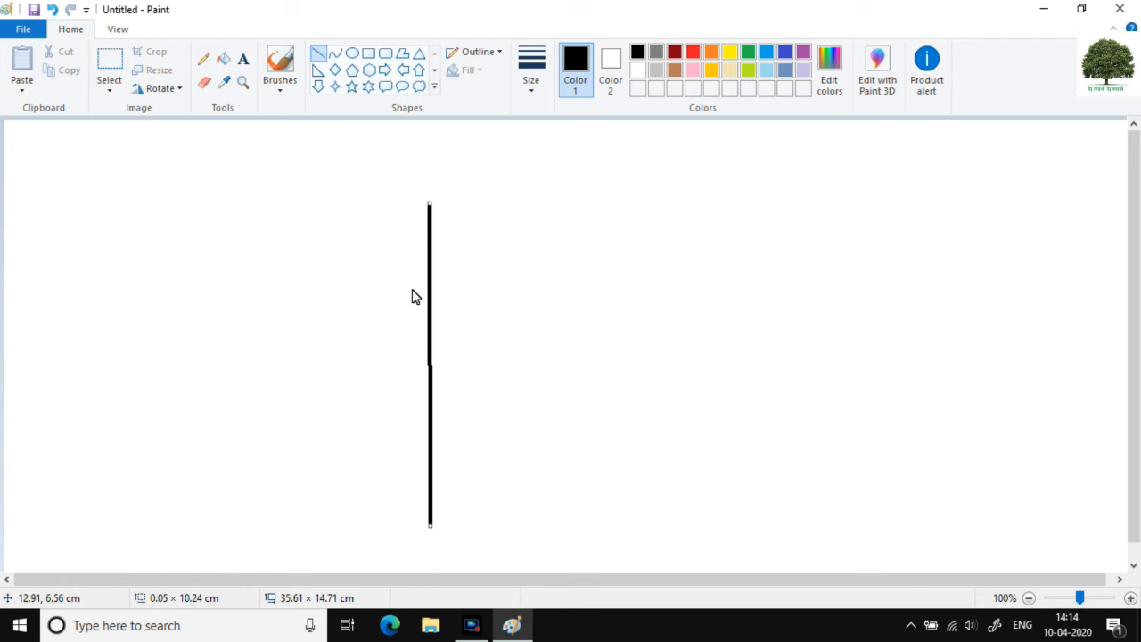
left_click(319, 53)
left_click_drag(440, 203, 438, 535)
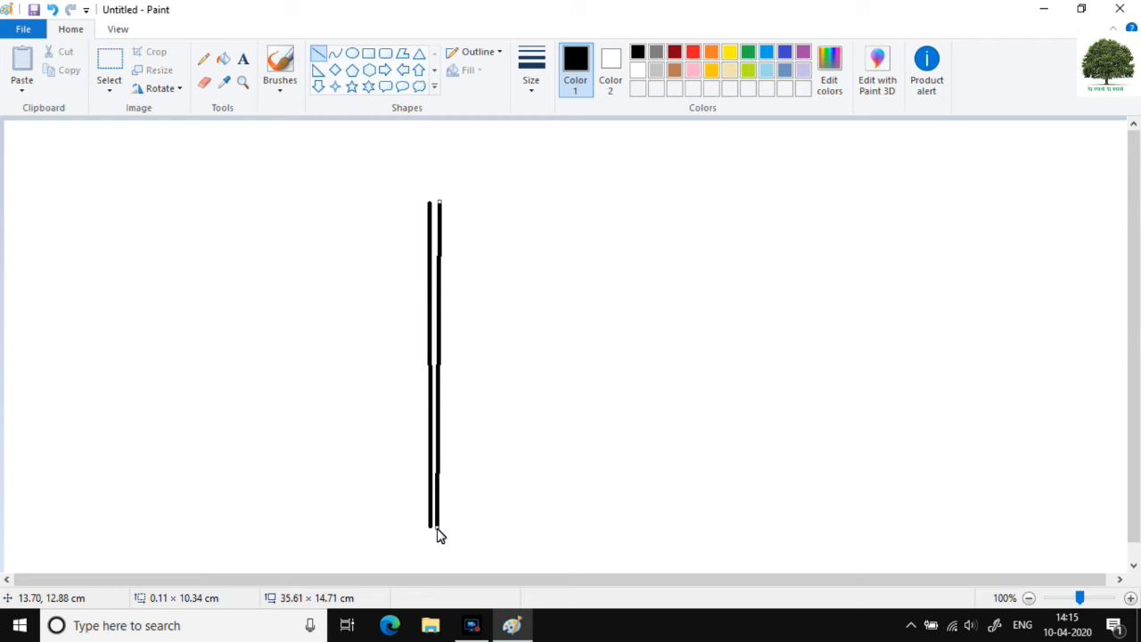
- Draw the flag's top edge with the Curve shape, about 10.1 cm wide from the pole's top, bending down near the pole and up further out
left_click(336, 53)
left_click_drag(429, 204, 749, 199)
left_click_drag(515, 225, 527, 318)
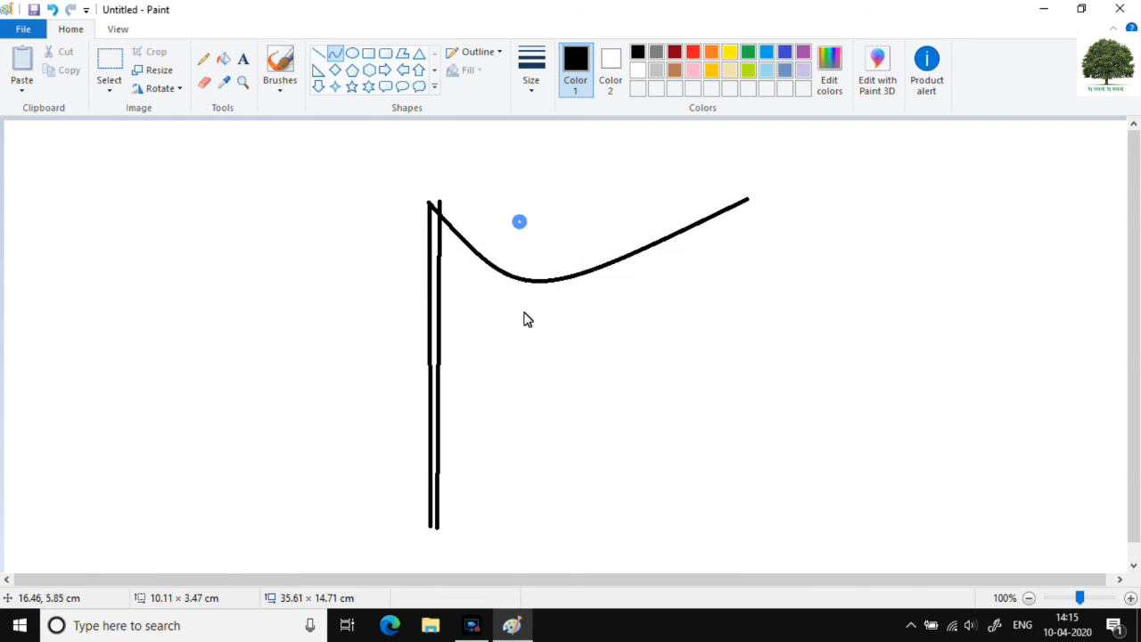
left_click_drag(617, 239, 638, 45)
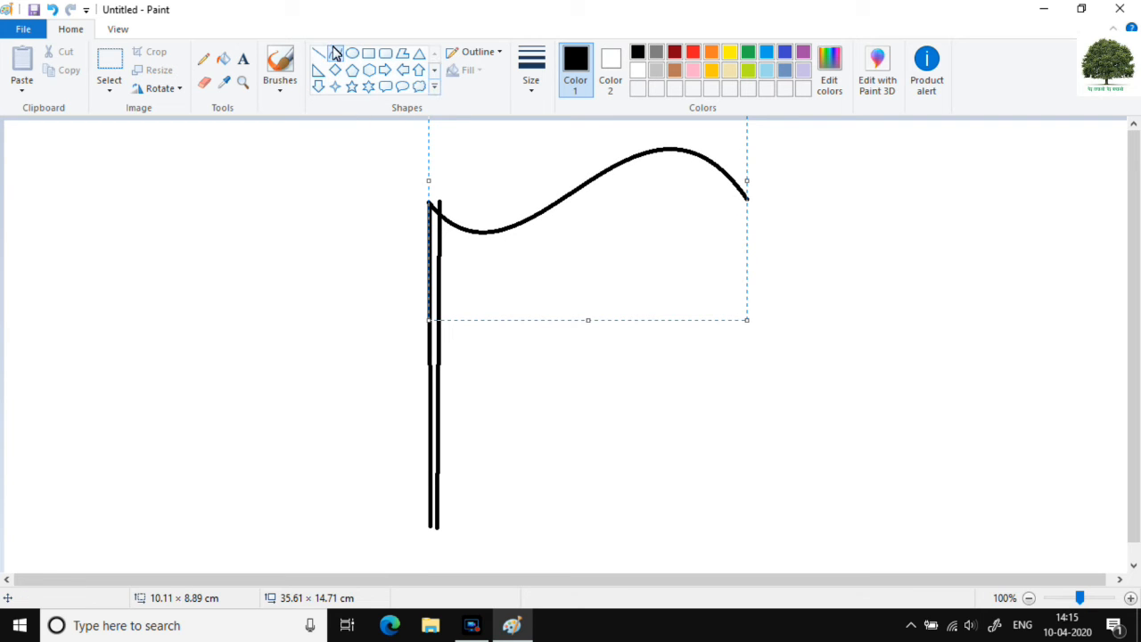
left_click(360, 233)
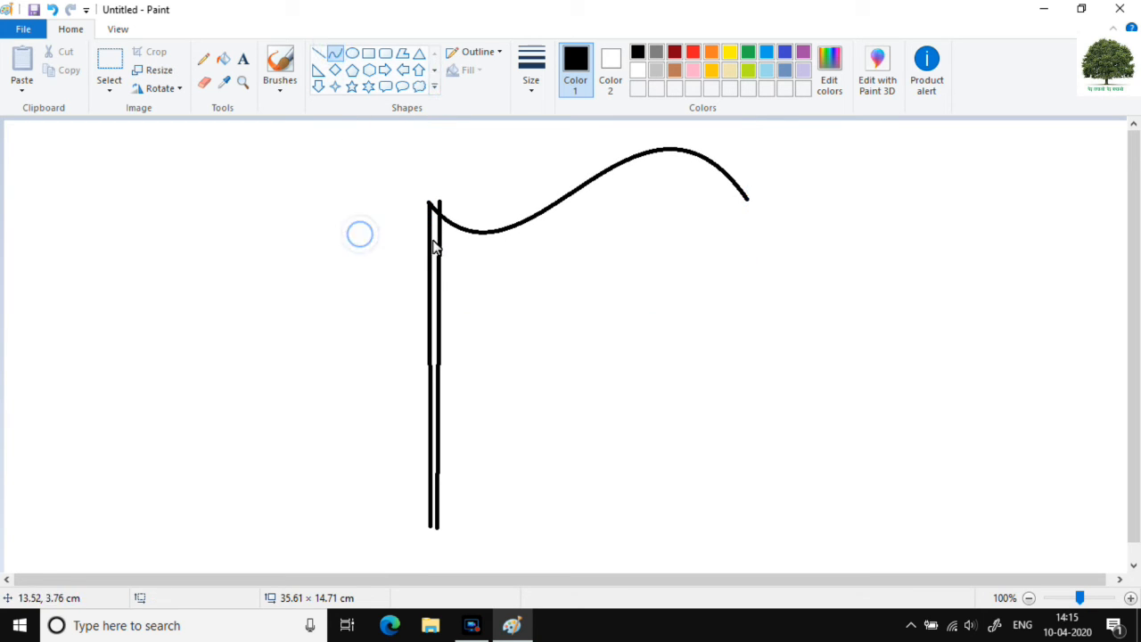
- Draw two wavy curves about 10 cm wide below the flag's top edge, starting at the pole, as stripe dividers
left_click_drag(438, 259, 754, 249)
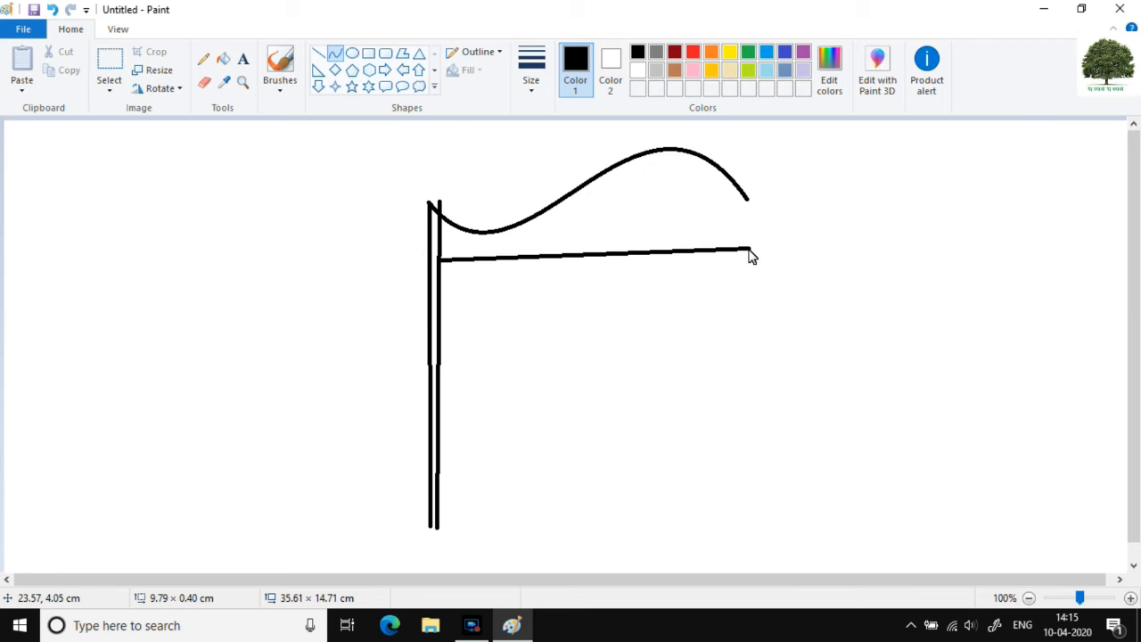
left_click_drag(484, 278, 484, 339)
left_click_drag(688, 246, 691, 140)
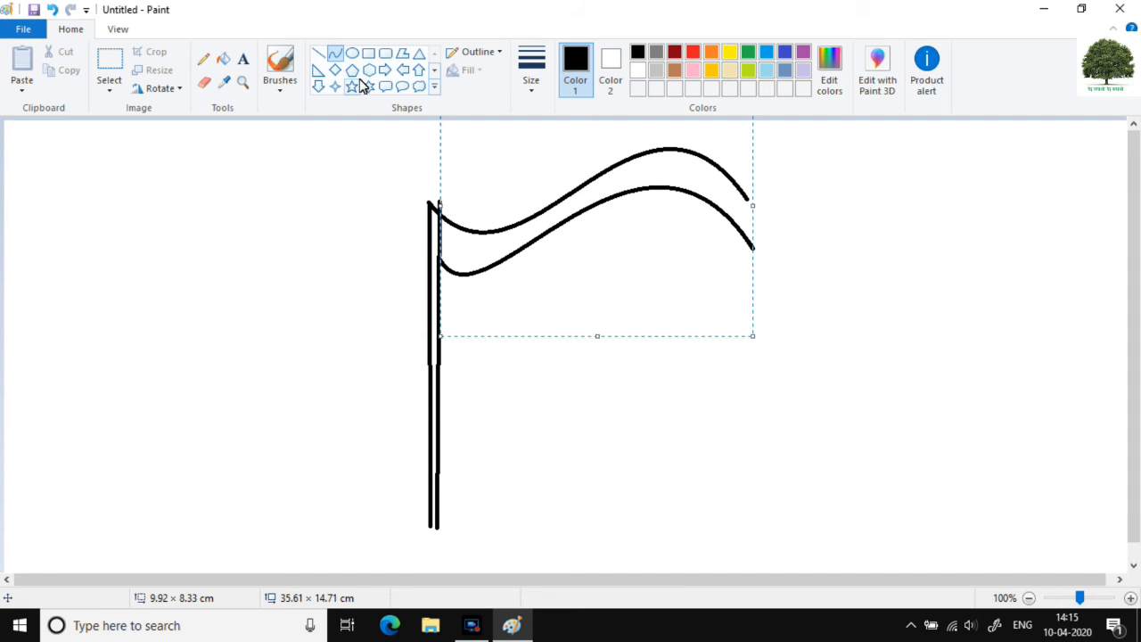
left_click(357, 225)
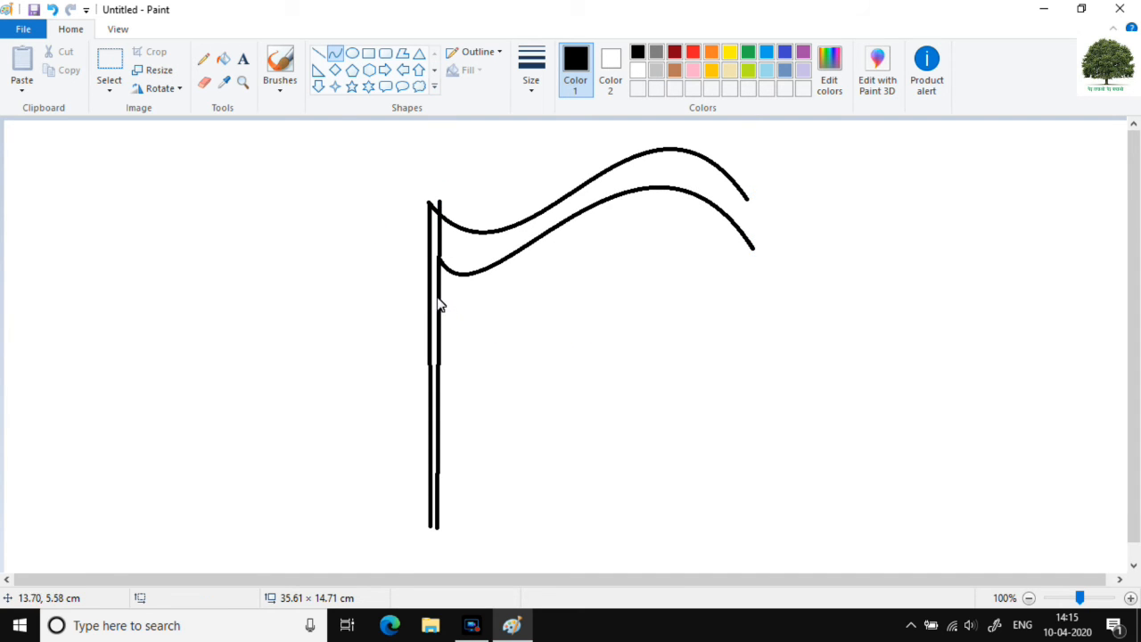
left_click_drag(439, 295, 760, 287)
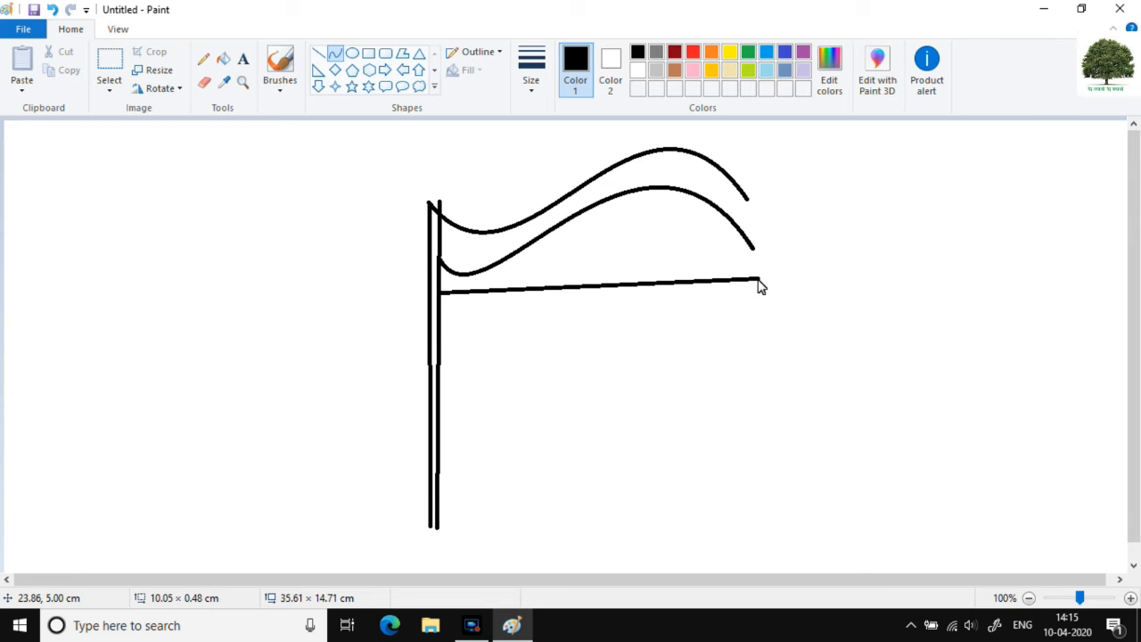
left_click_drag(487, 305, 496, 375)
left_click_drag(665, 273, 647, 174)
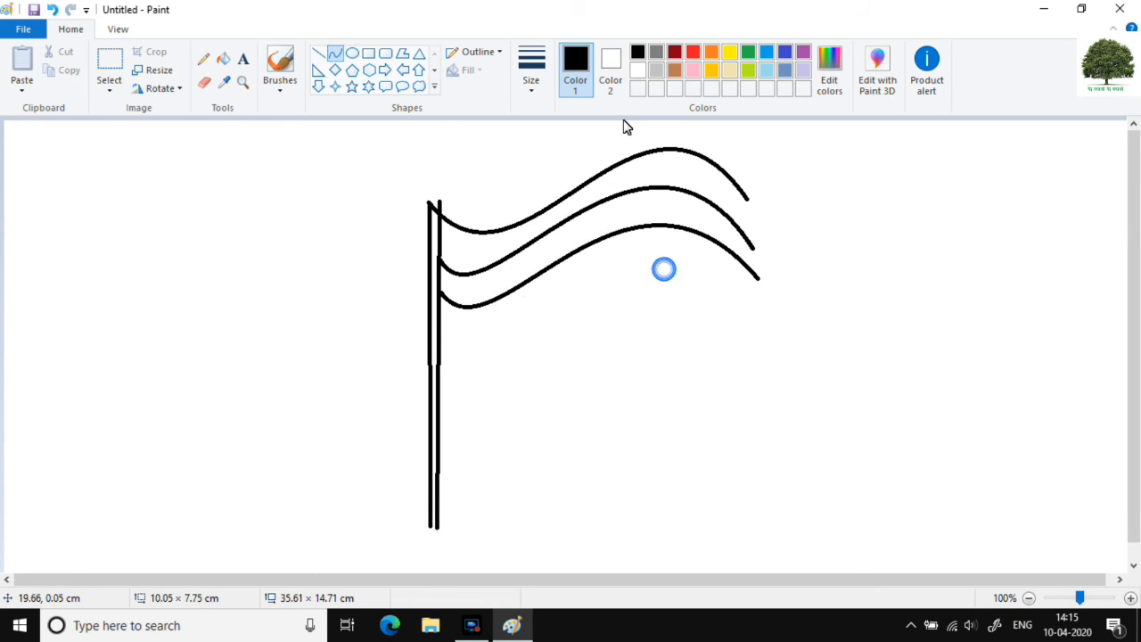
left_click(352, 341)
- Draw the flag's wavy bottom edge about 10.3 cm wide and close the flag's free end with a straight line about 3.6 cm tall
left_click_drag(439, 319, 763, 306)
left_click_drag(524, 340, 525, 377)
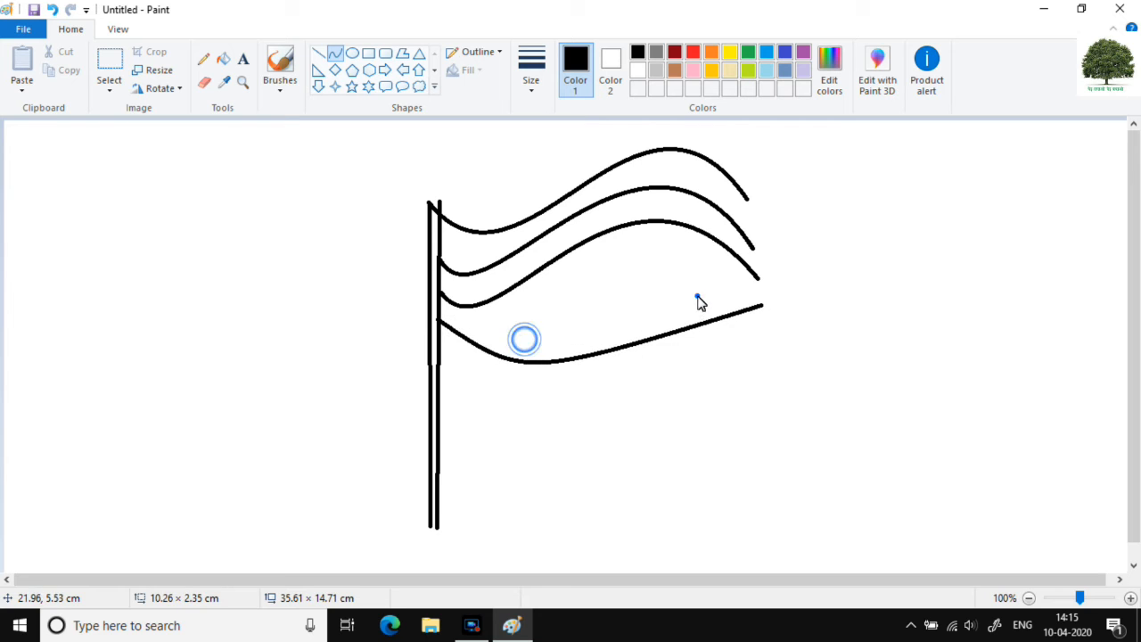
left_click_drag(698, 300, 615, 156)
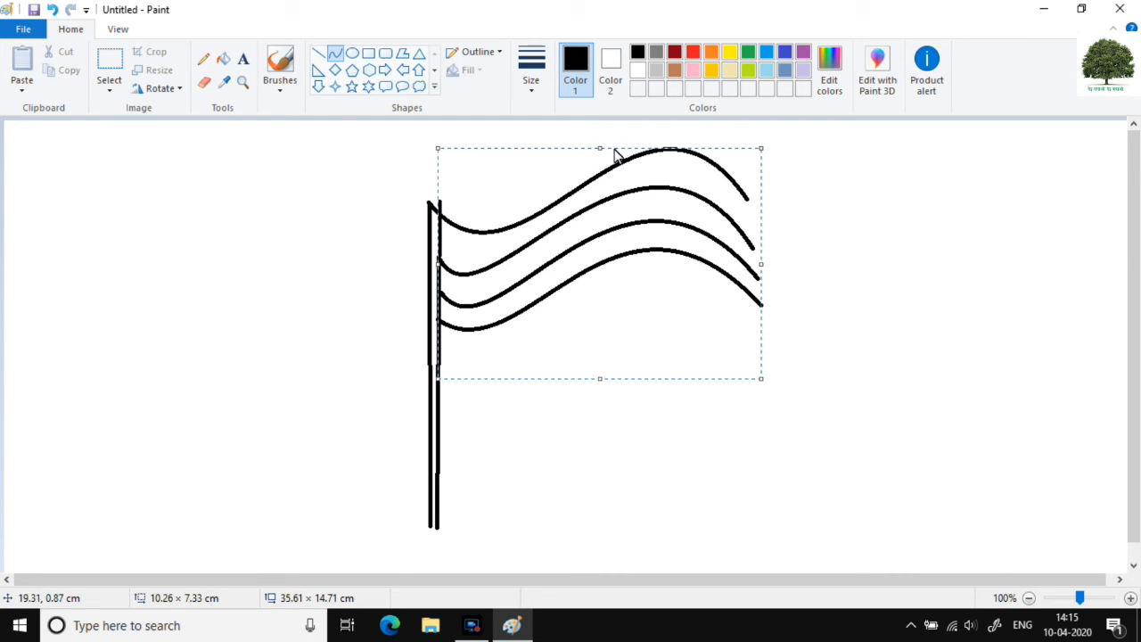
left_click(318, 54)
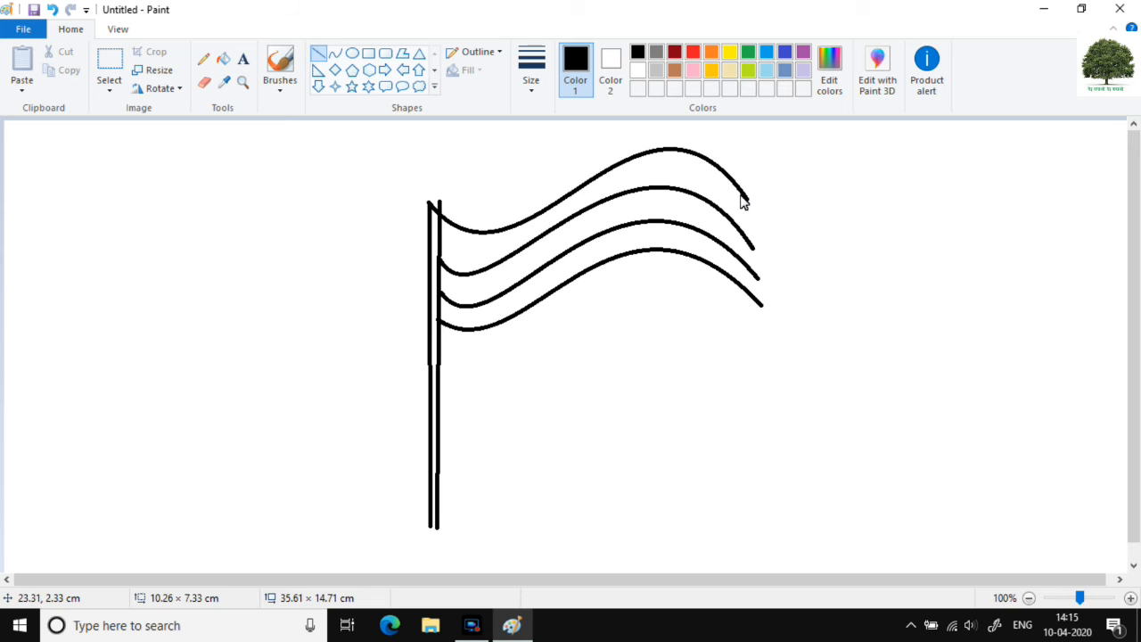
left_click_drag(747, 198, 762, 308)
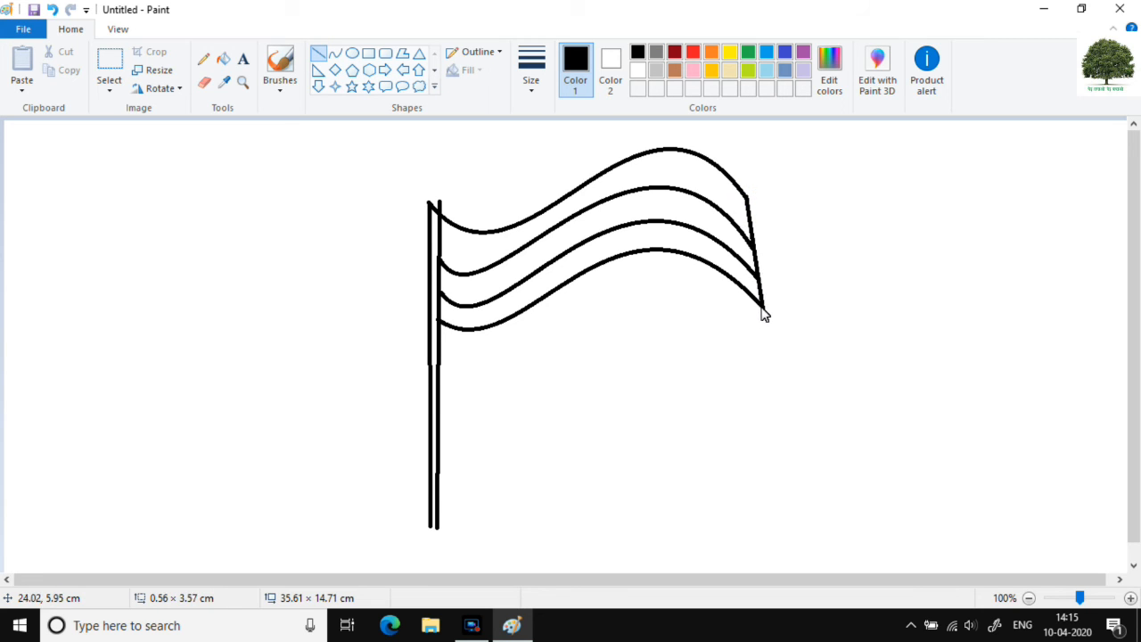
- Draw a rectangular base about 2.2 × 1 cm under the pole and a pencil-spoked oval wheel about 0.7 × 0.9 cm in the middle stripe
left_click(368, 53)
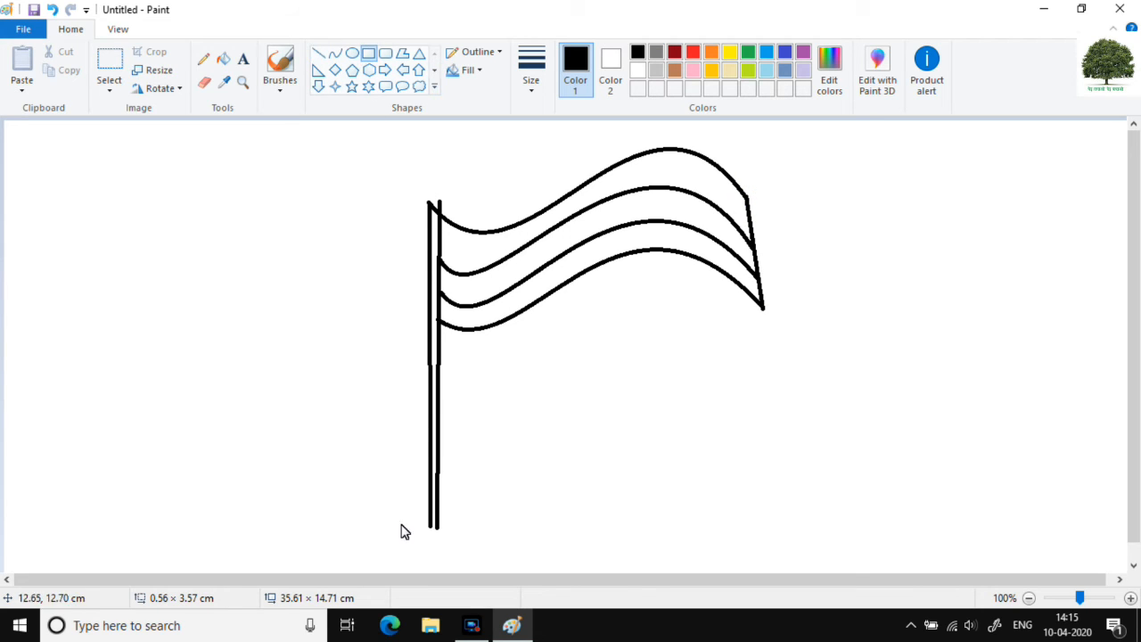
left_click_drag(397, 527, 469, 565)
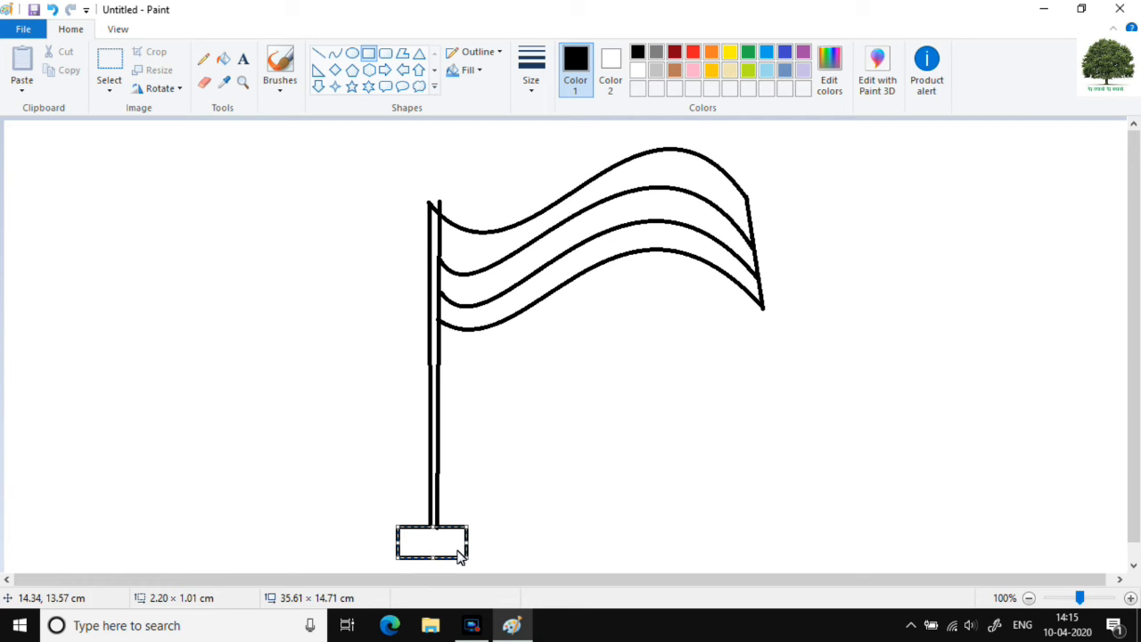
left_click(352, 53)
mouse_move(575, 216)
left_mouse_down()
mouse_move(637, 250)
mouse_move(595, 241)
left_mouse_up()
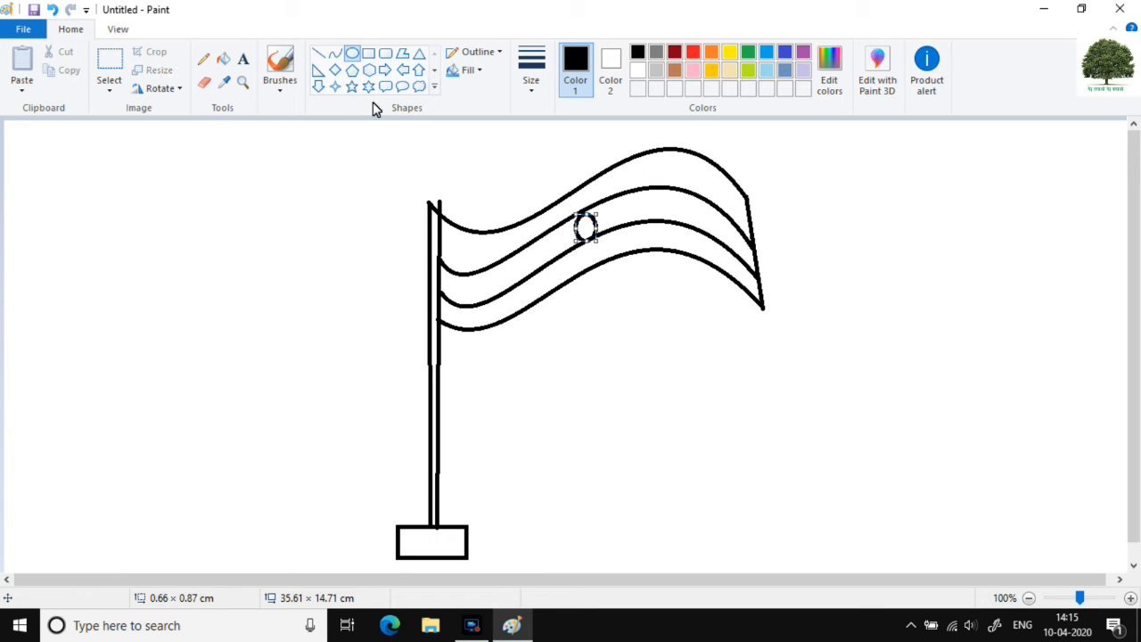
left_click(203, 60)
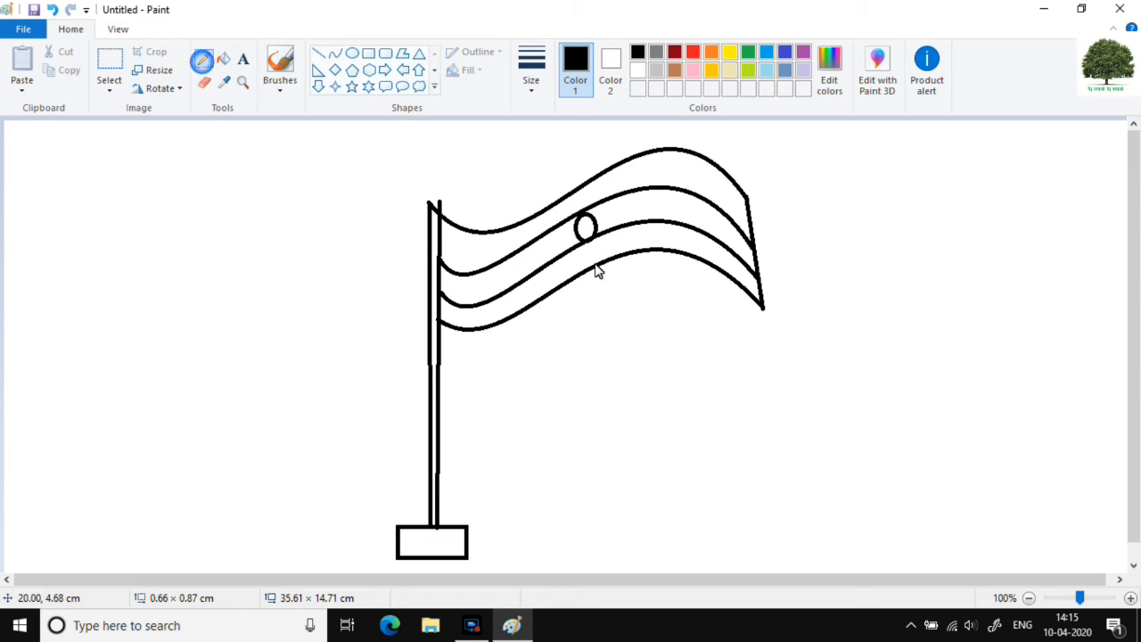
left_click_drag(583, 218, 584, 233)
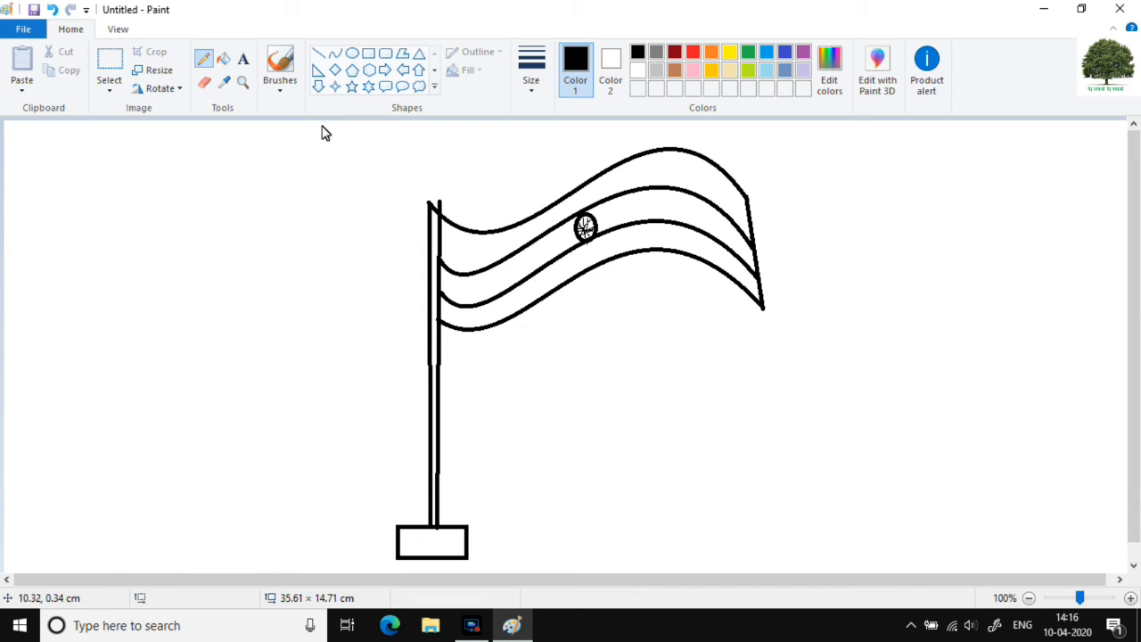
- Fill the flag's top stripe with gold and its bottom stripe with green
left_click(223, 63)
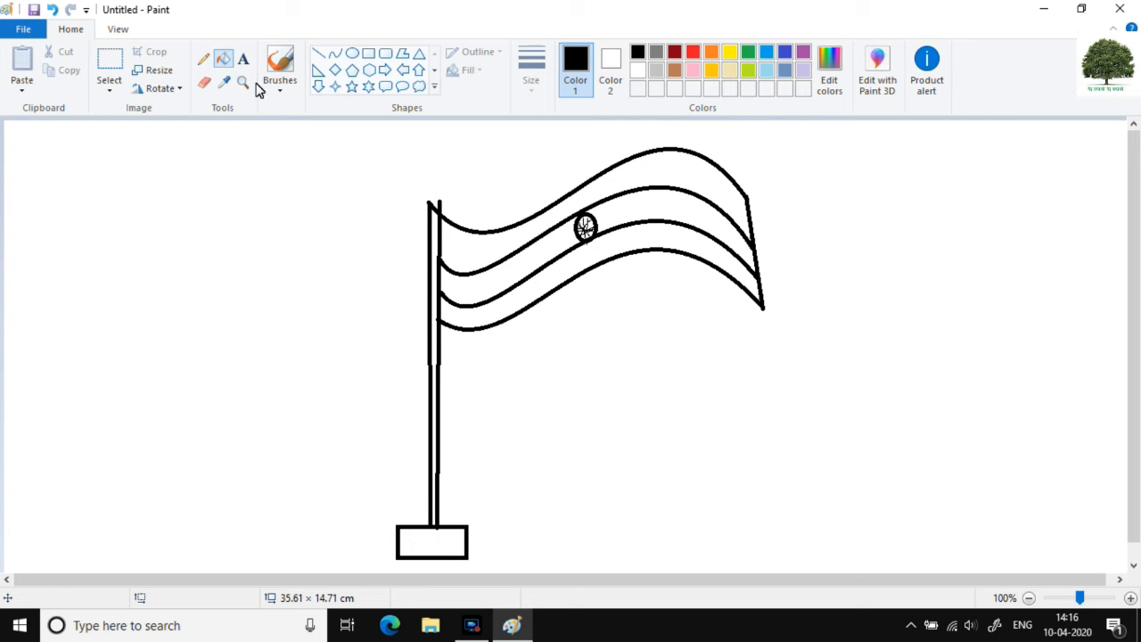
left_click(710, 52)
left_click(711, 69)
left_click(676, 165)
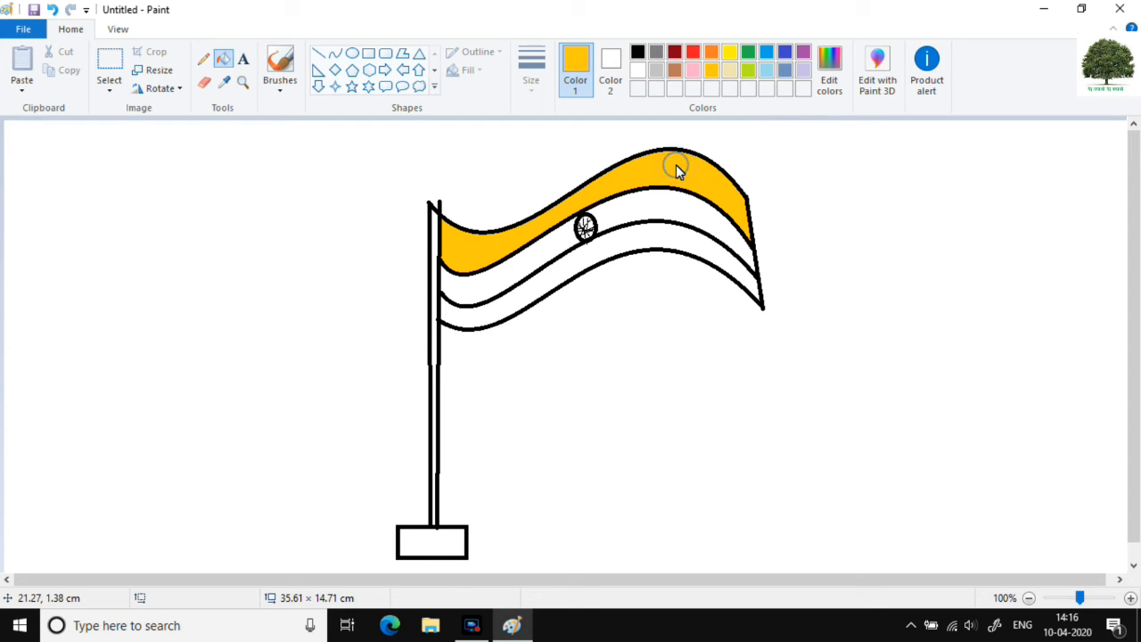
left_click(748, 52)
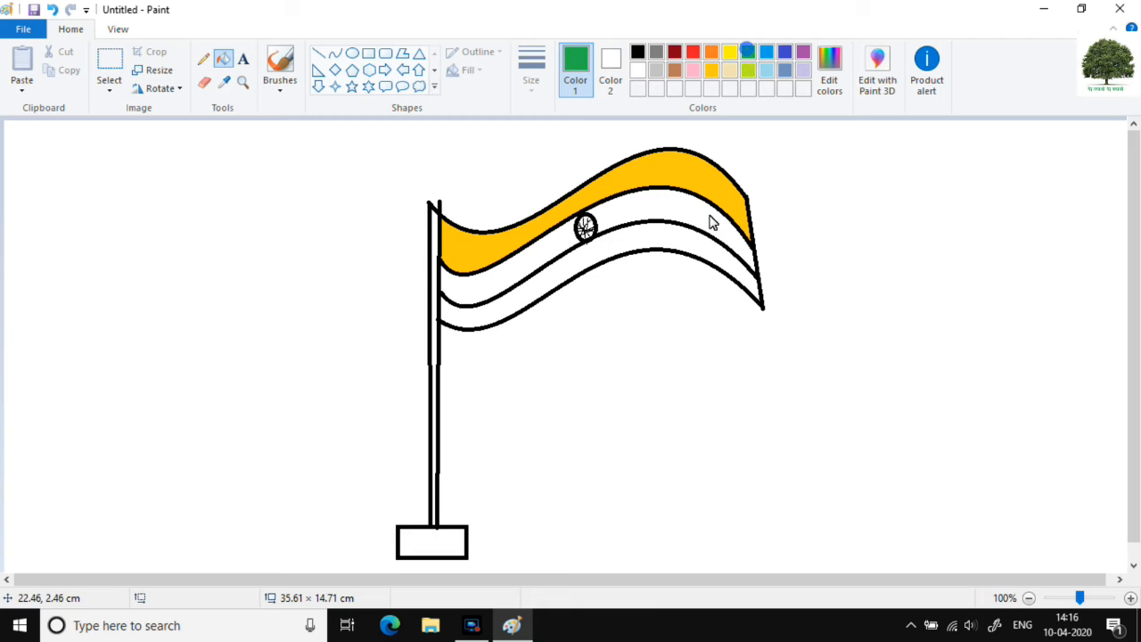
left_click(703, 253)
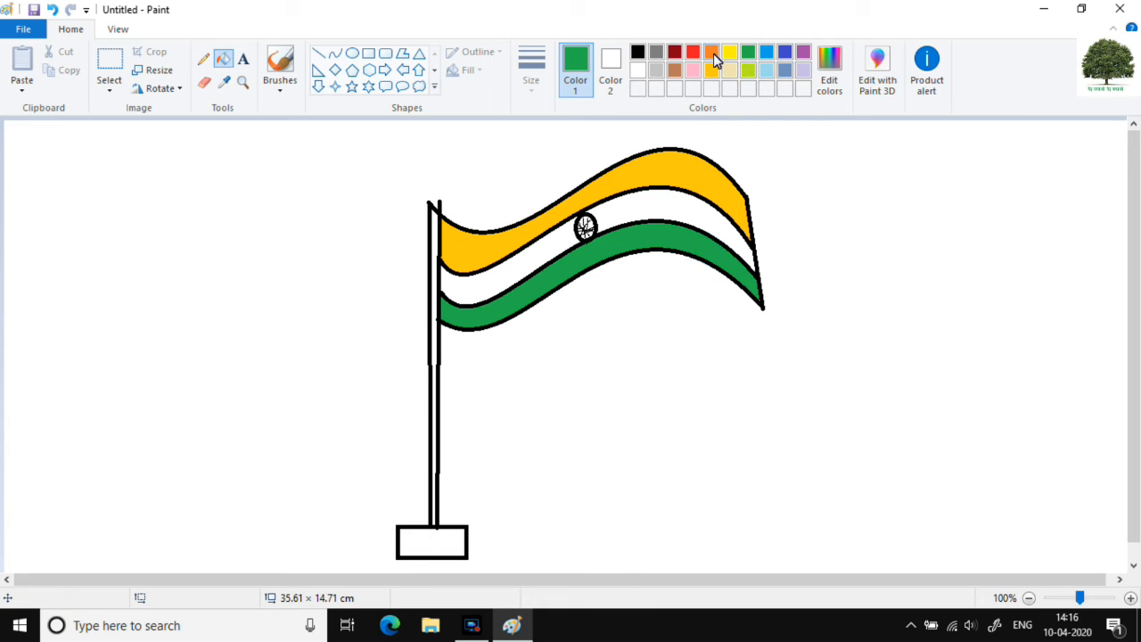
- Fill the flagpole with brown and the rectangular base with purple
left_click(676, 70)
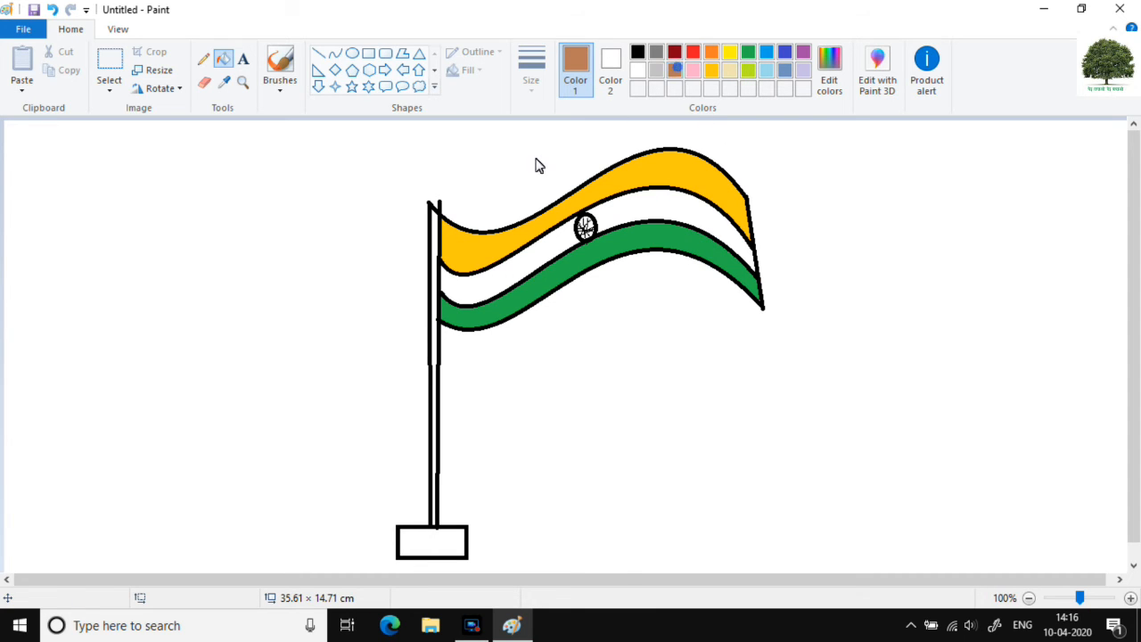
left_click(433, 252)
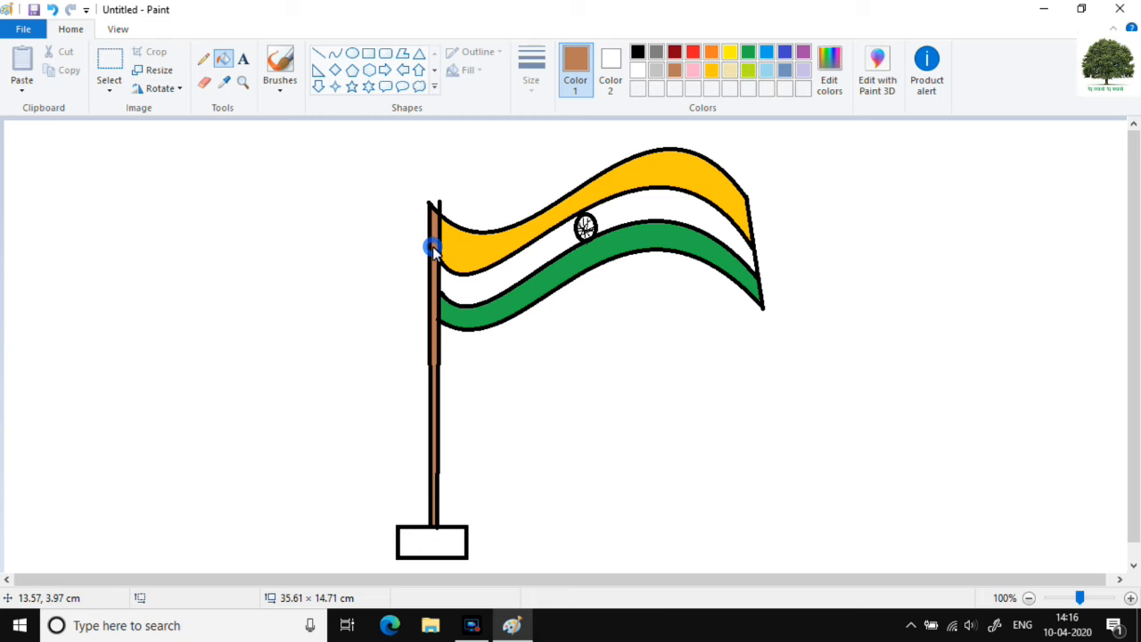
left_click(802, 53)
left_click(459, 540)
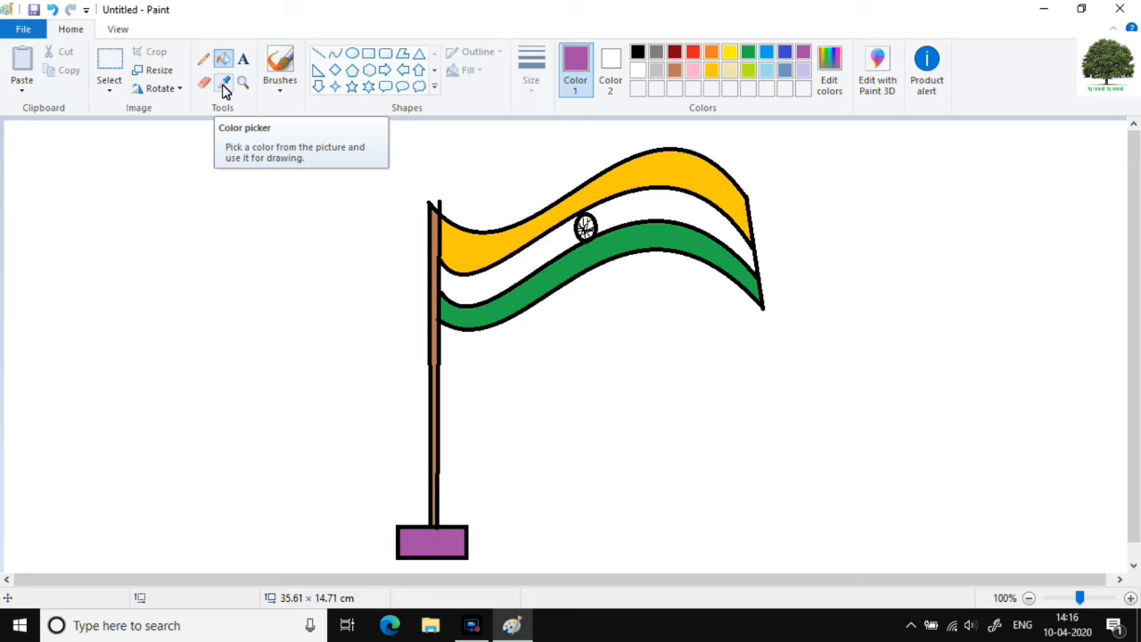
- Draw three purple-outlined ovals below the flag: a round one, a tall one about 2.7 × 3.5 cm and a flat one about 2.3 × 1.8 cm
left_click(354, 56)
left_click_drag(517, 335, 603, 417)
left_click_drag(700, 369, 785, 482)
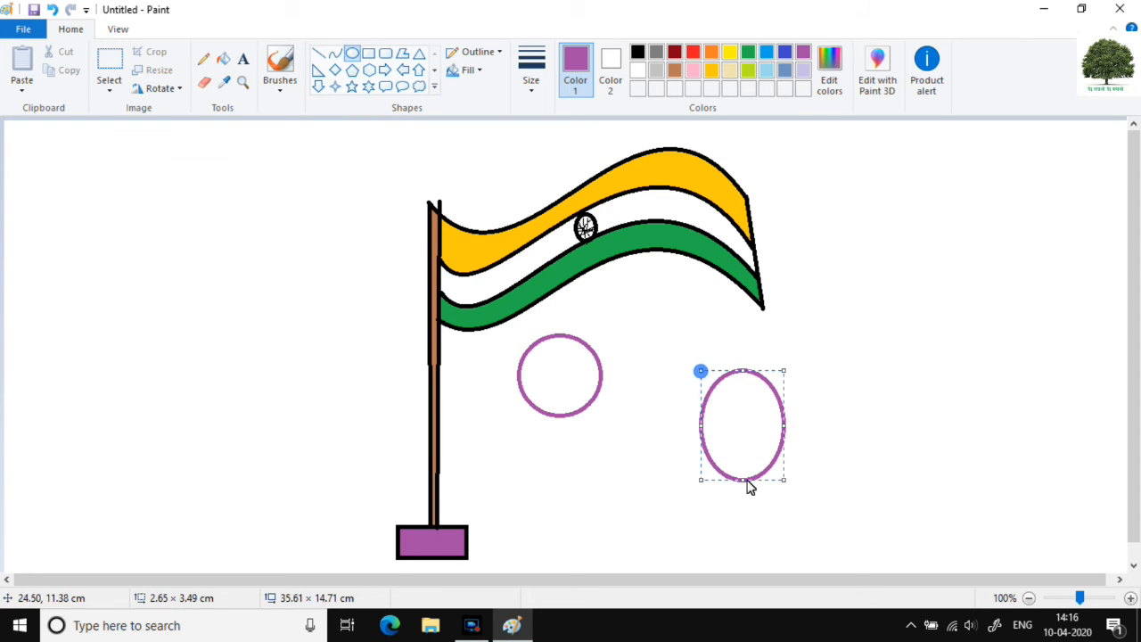
left_click_drag(599, 474, 675, 529)
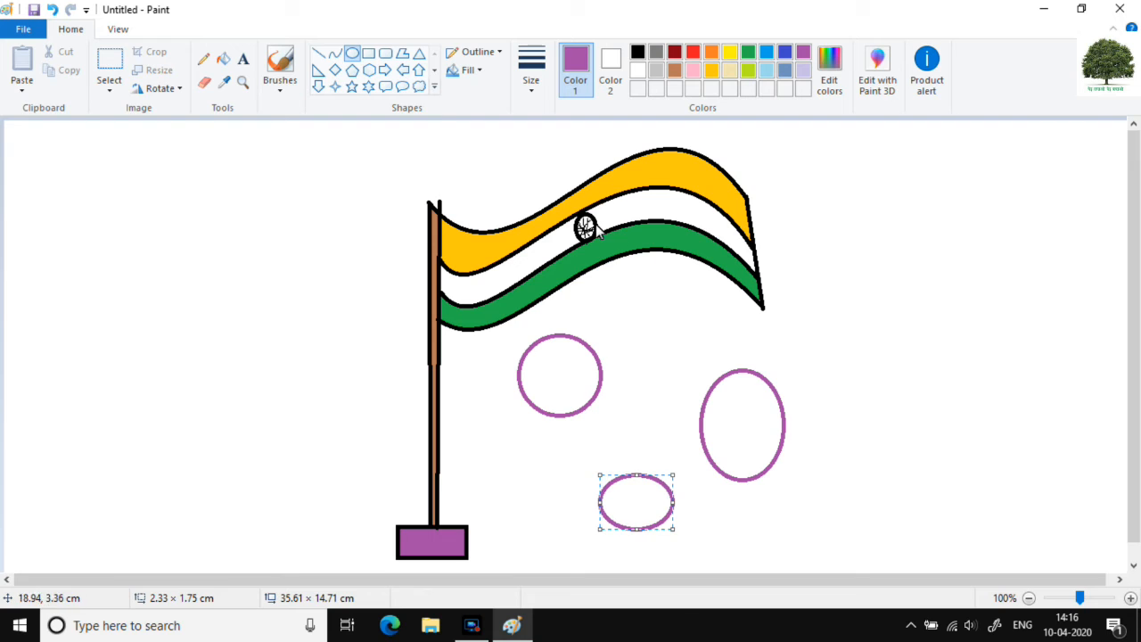
- Fill the tall oval with red, the round one with purple and the flat one with light turquoise
left_click(224, 59)
left_click(693, 51)
left_click(744, 400)
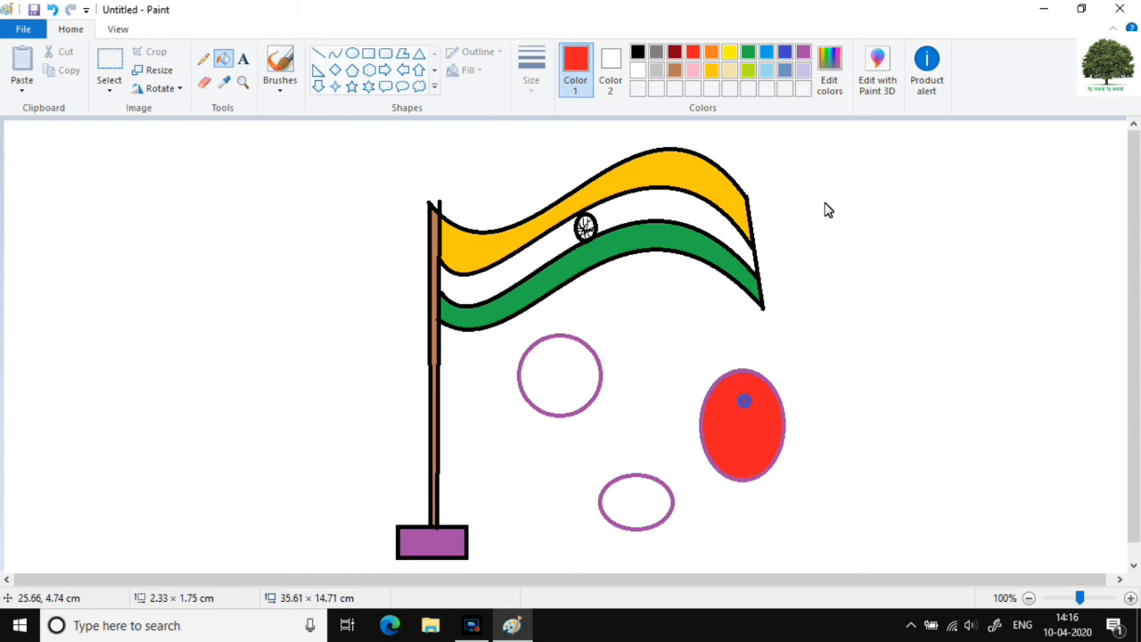
left_click(801, 52)
left_click(568, 370)
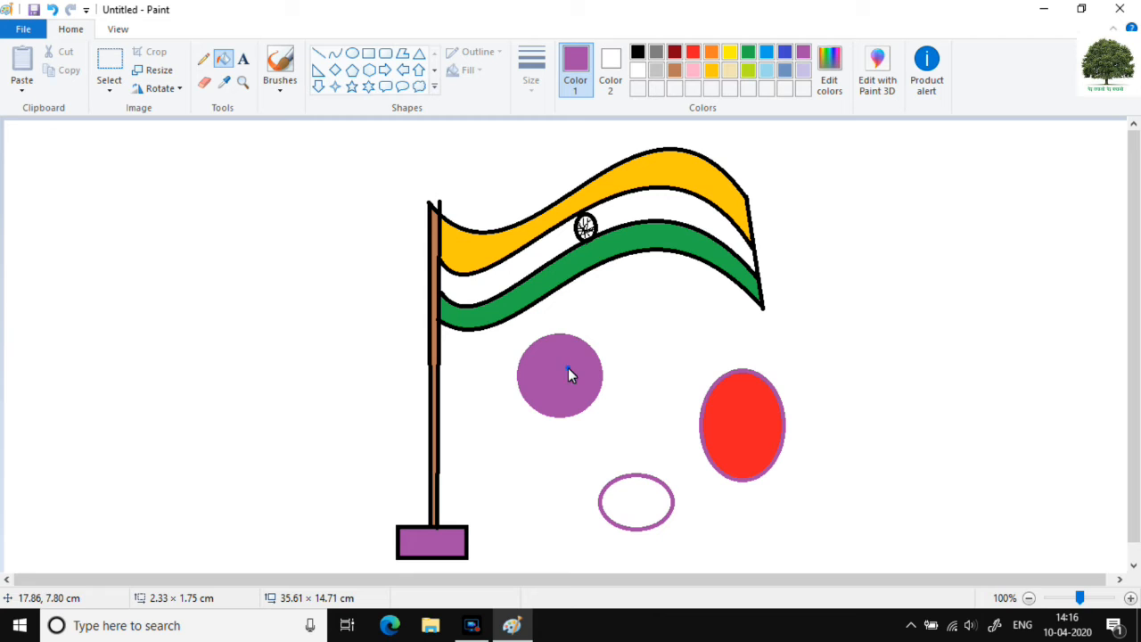
left_click(766, 70)
left_click(624, 506)
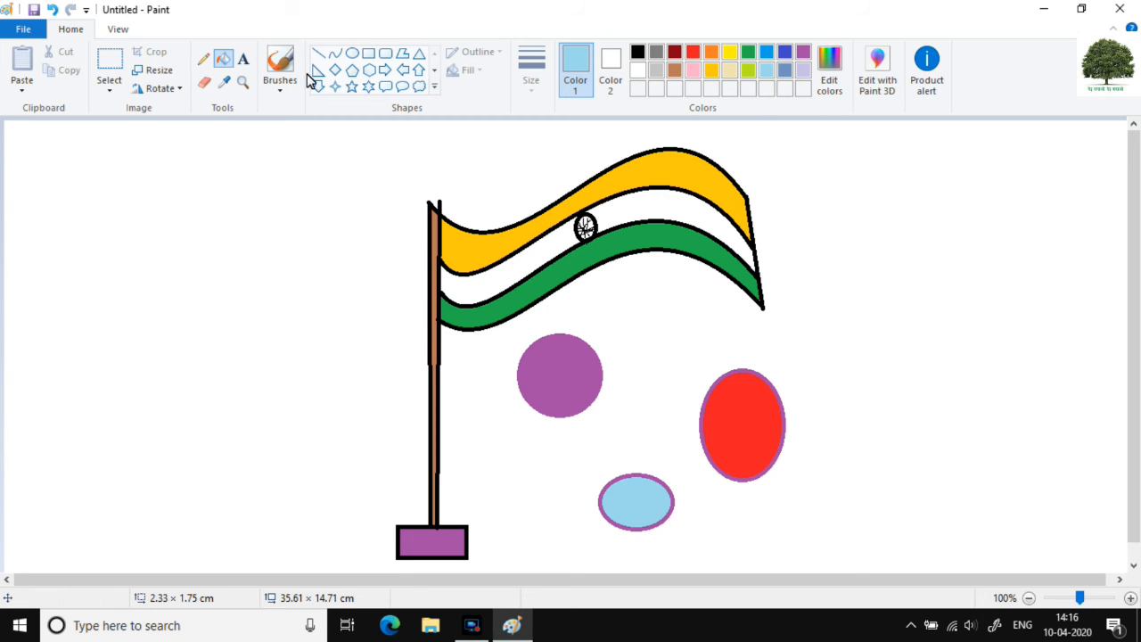
- Draw two light turquoise six-point stars beside the flag, one above the other, the upper about 1.9 × 2.5 cm
left_click(370, 90)
left_click_drag(834, 331, 897, 422)
left_click(902, 230)
left_click_drag(915, 278, 853, 197)
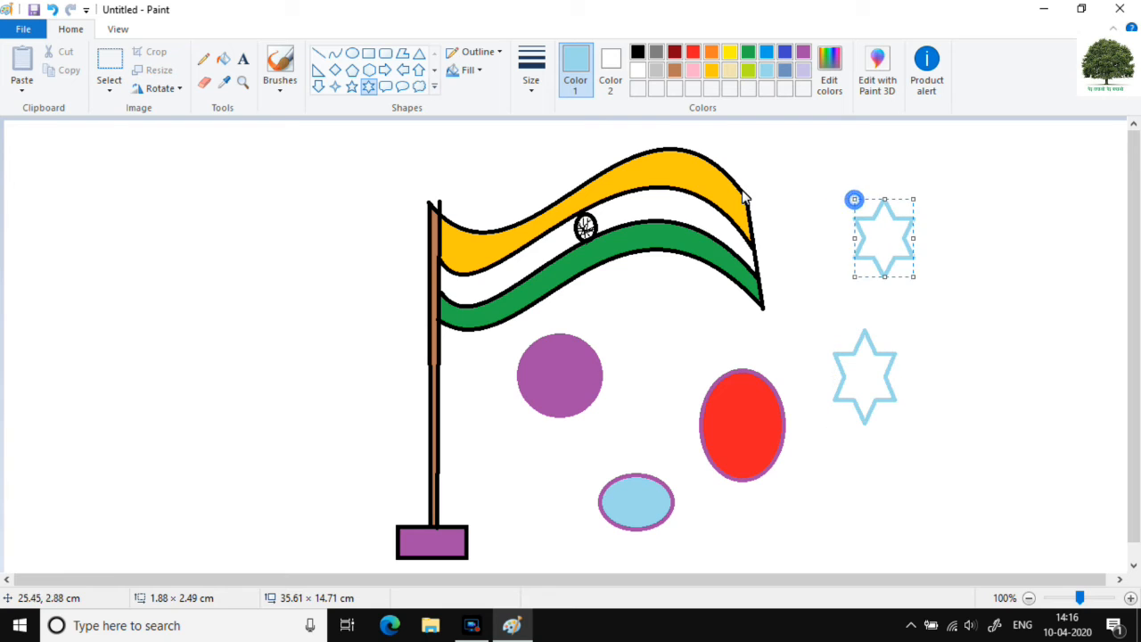
- Add a five-point star about 1.8 × 2.6 cm and a four-point star about 2.2 × 2.3 cm near the six-point stars
left_click(354, 87)
left_click_drag(984, 341, 1039, 423)
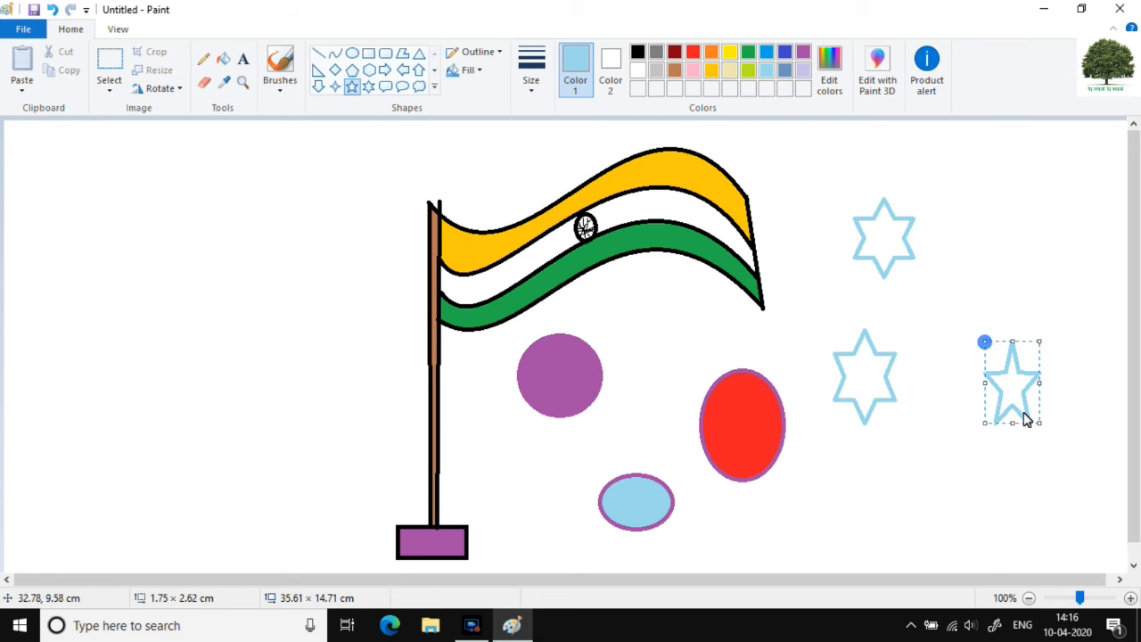
left_click(335, 86)
left_click_drag(891, 459, 963, 532)
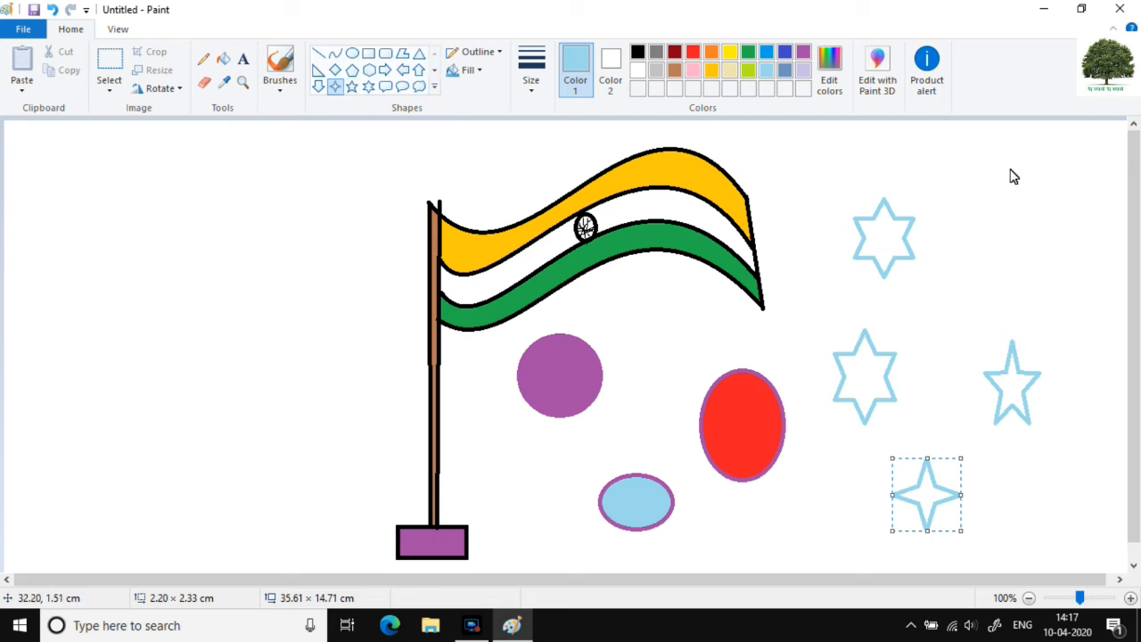
- Add a wide light turquoise six-point star about 3.9 × 3.1 cm and fill the smaller star beside it with yellow
left_click(369, 88)
left_click_drag(952, 166, 1077, 264)
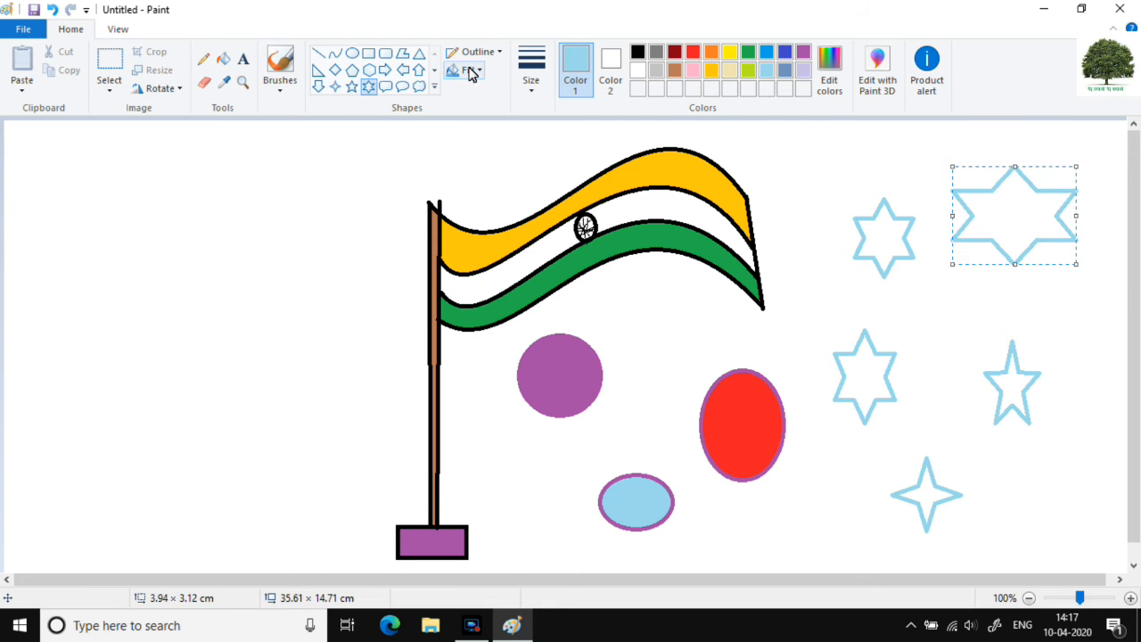
left_click(224, 59)
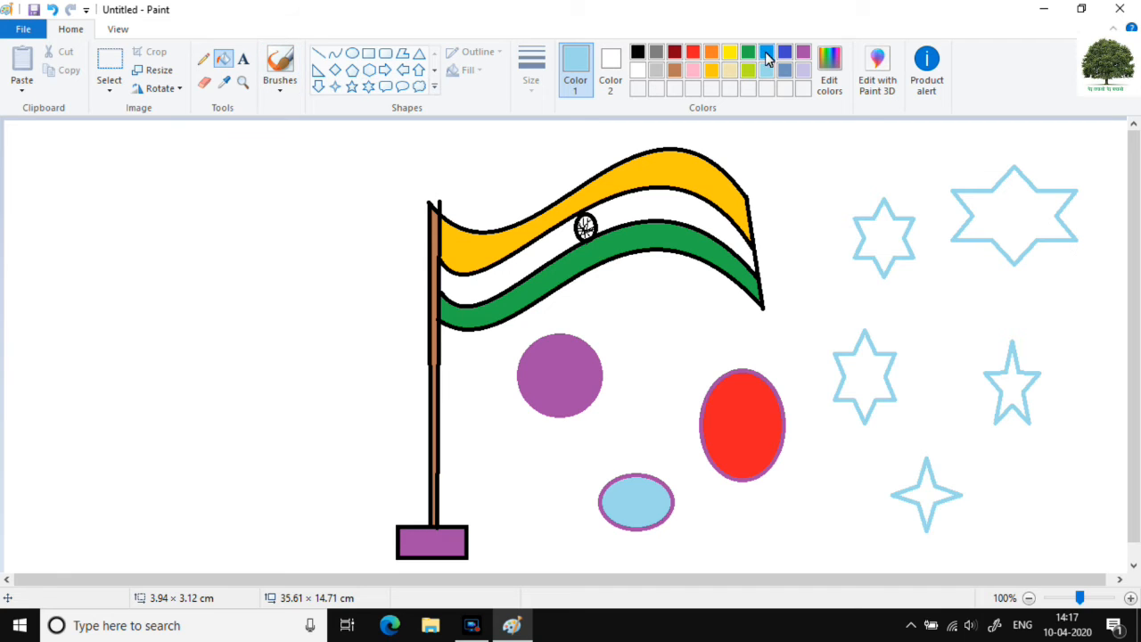
left_click(729, 53)
left_click(883, 239)
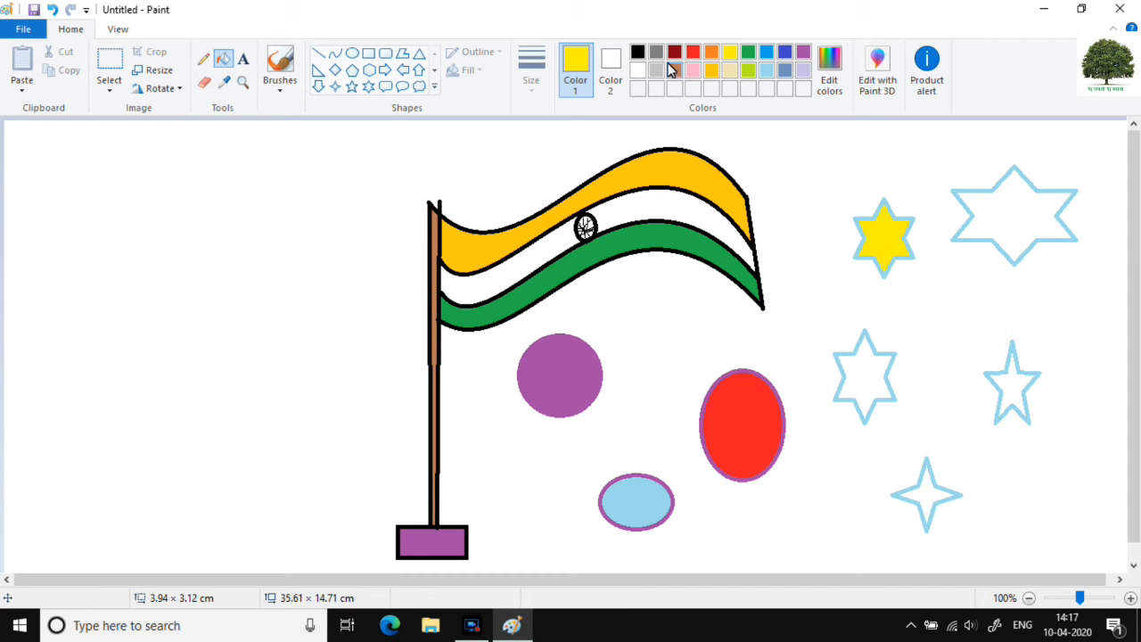
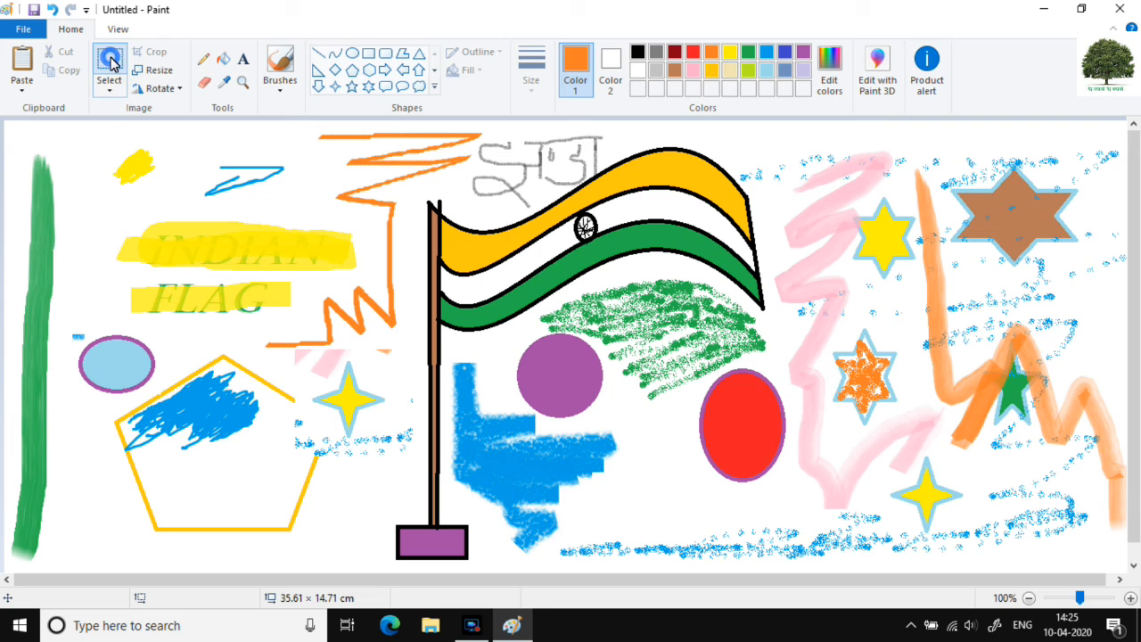
- Crop the picture to the purple circle and enlarge the canvas to about 31.6 × 14.6 cm
left_click(110, 59)
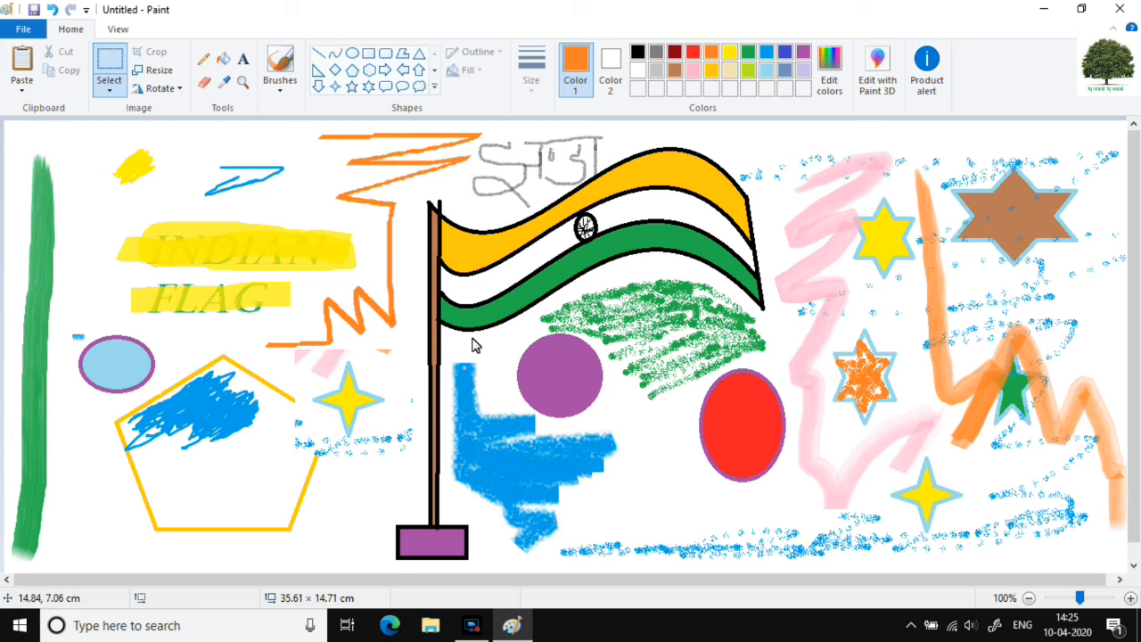
left_click_drag(519, 335, 608, 419)
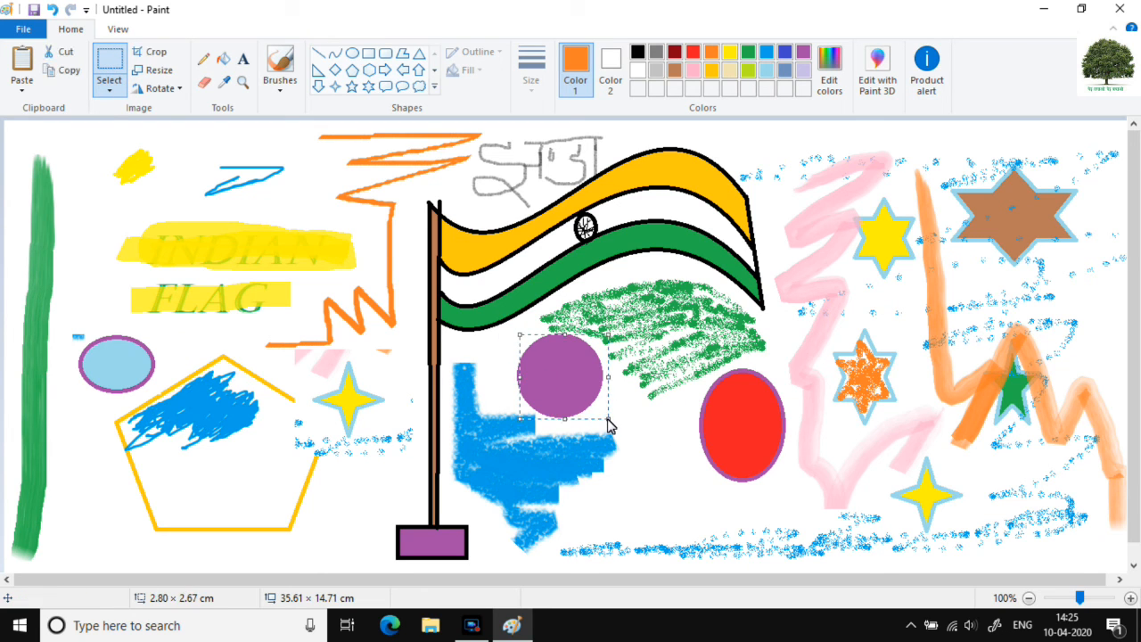
left_click(161, 59)
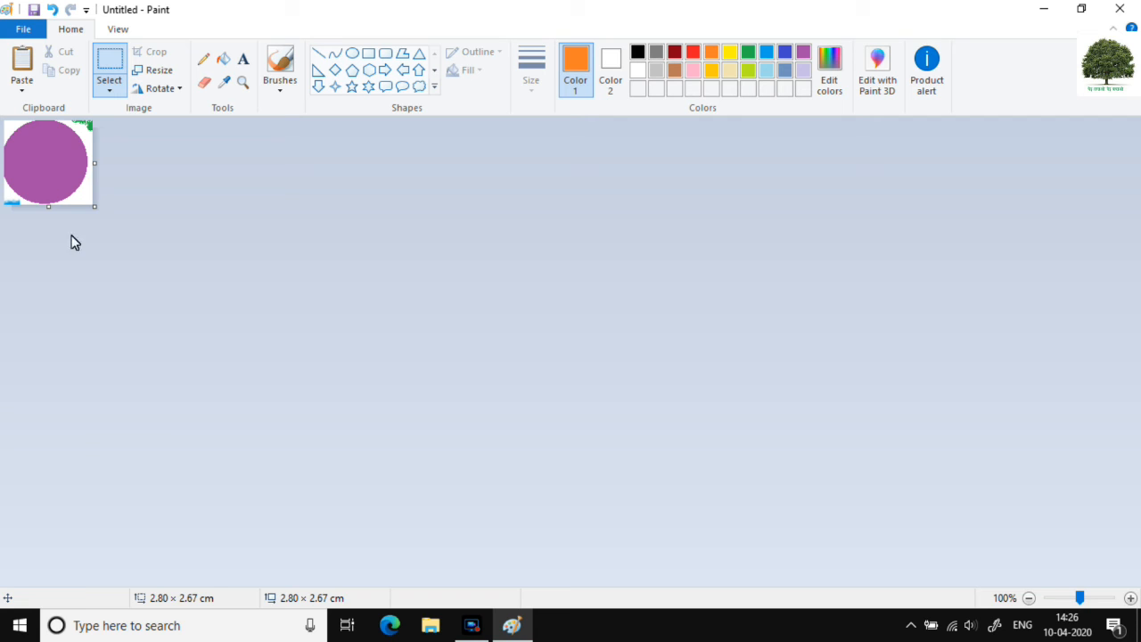
left_click_drag(95, 207, 1002, 581)
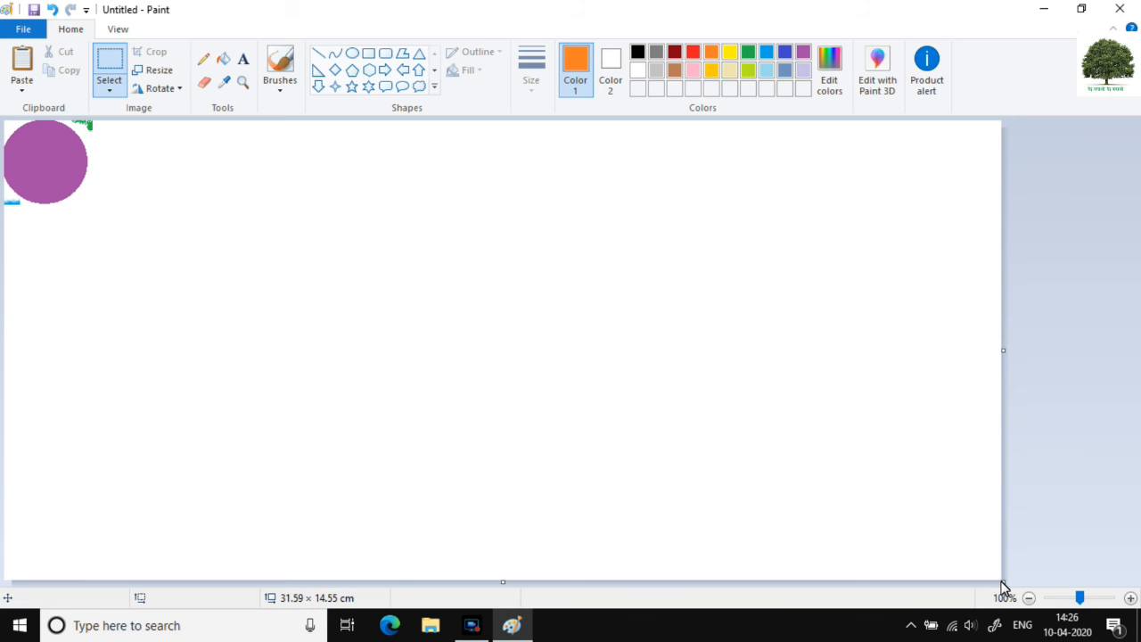
- Skew the whole picture horizontally and vertically, keeping the resize at 100 percent, and inspect the distorted circle
left_click_drag(49, 153, 79, 202)
left_click(70, 239)
left_click(164, 82)
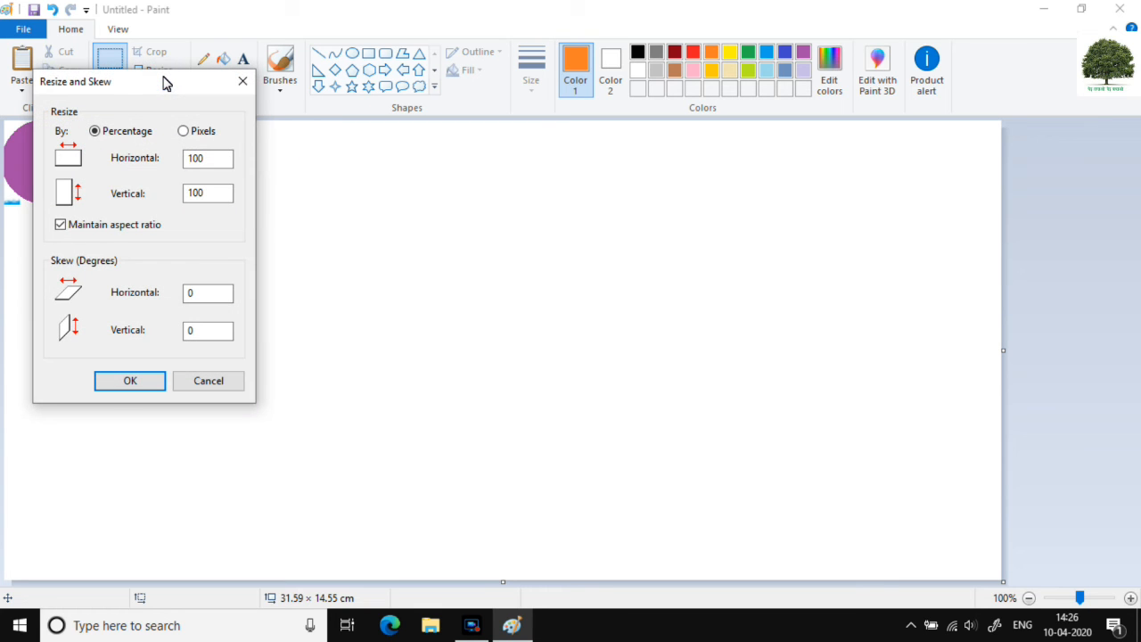
left_click_drag(165, 80, 442, 155)
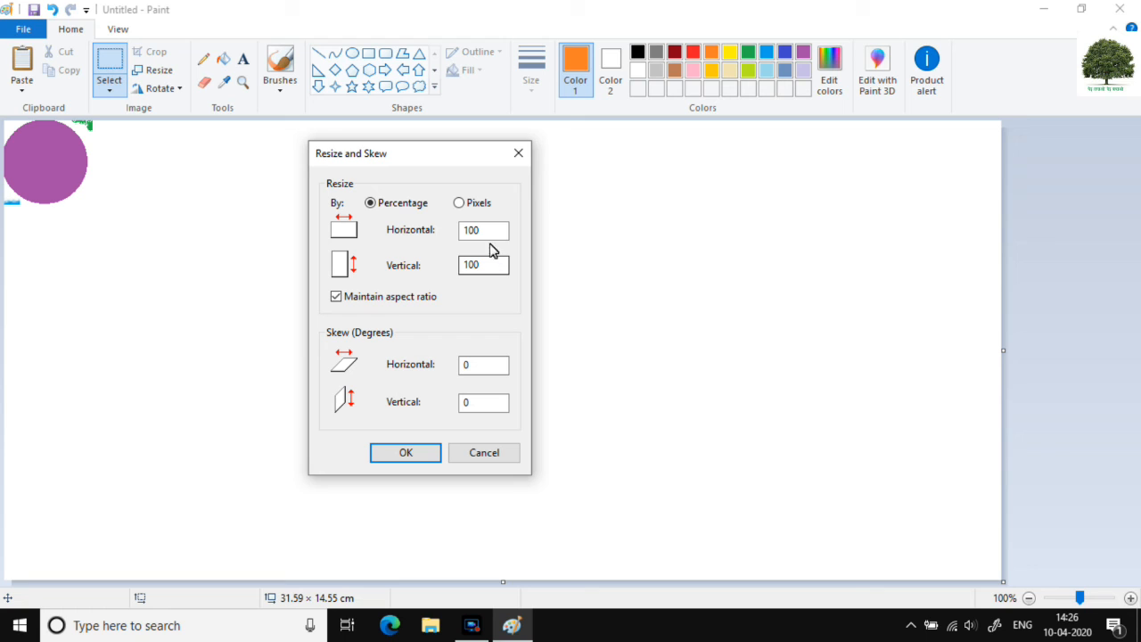
double_click(467, 369)
key("Tab")
left_click(400, 455)
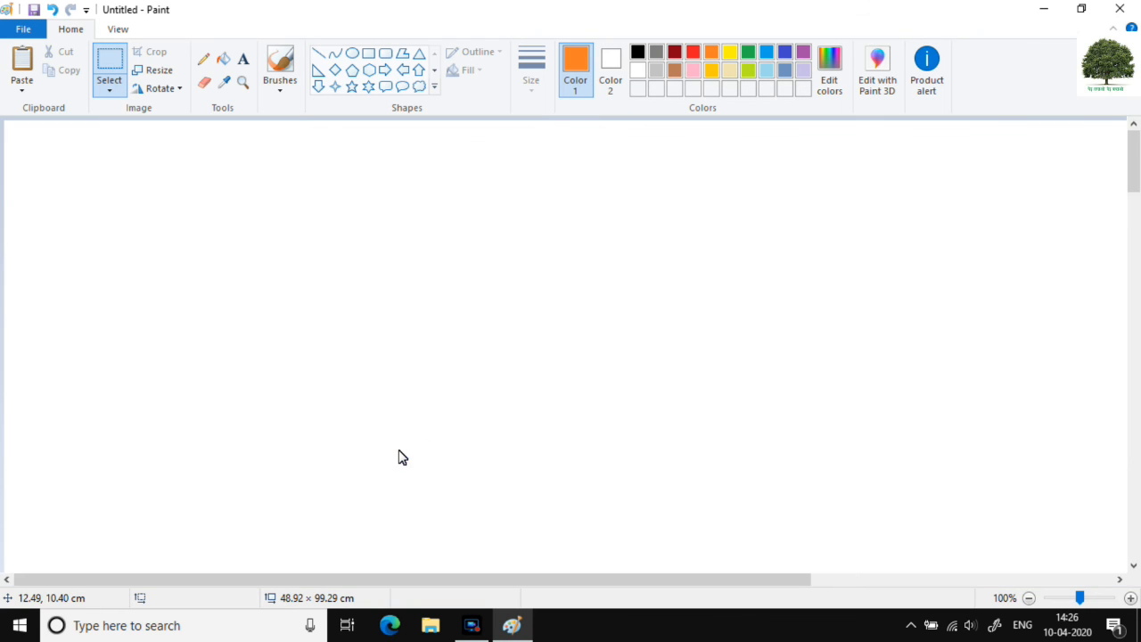
left_click_drag(594, 579, 957, 557)
mouse_move(1134, 161)
left_mouse_down()
mouse_move(1134, 415)
mouse_move(1134, 396)
left_mouse_up()
left_click_drag(741, 583, 521, 579)
scroll(438, 314, "up", 3)
scroll(437, 314, "down", 2)
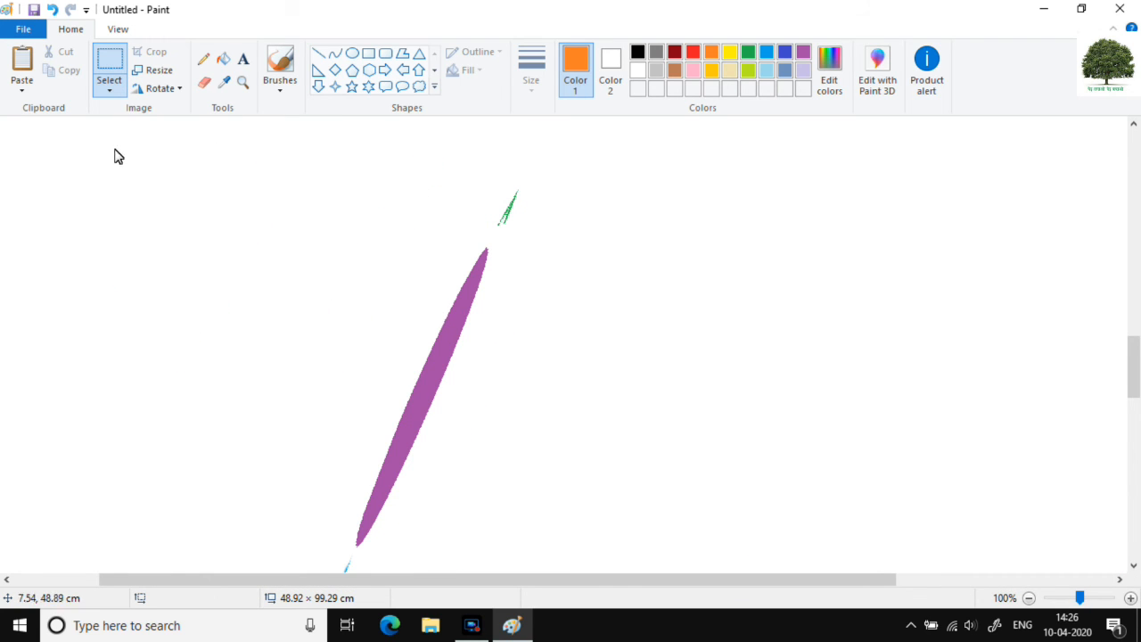
- Start a new blank picture, discarding the current one without saving
left_click(25, 30)
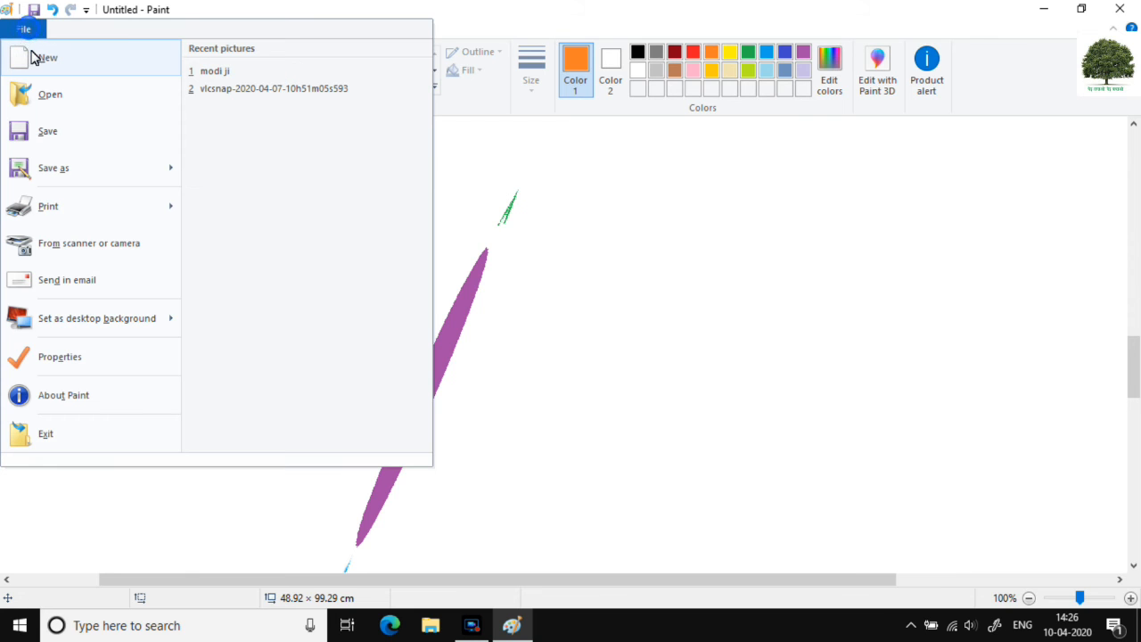
left_click(30, 55)
left_click(607, 313)
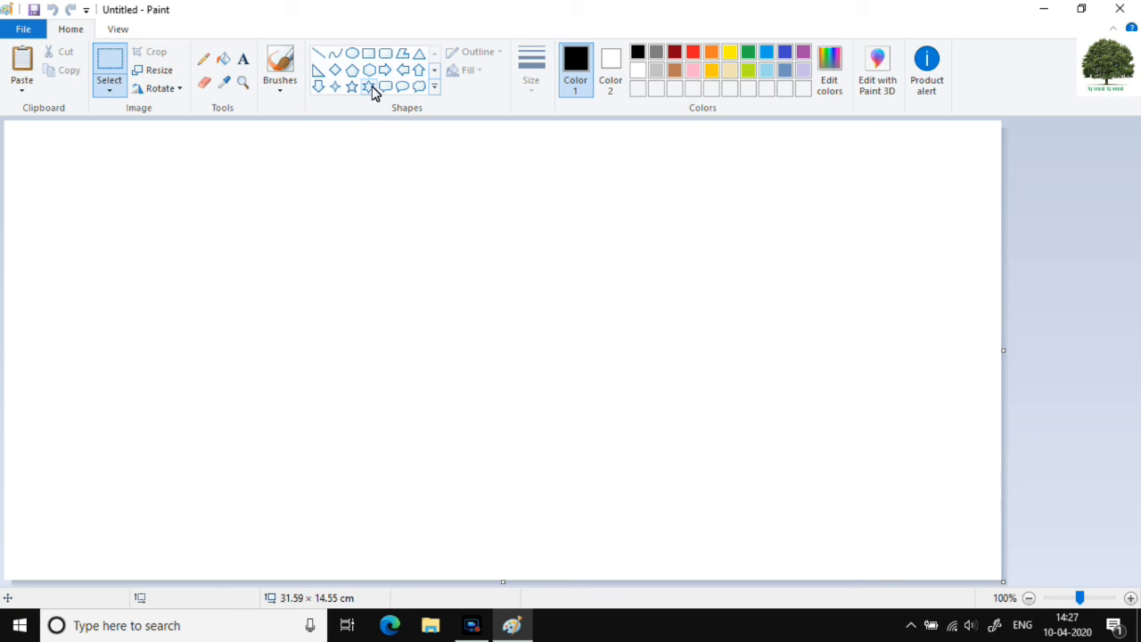
- Draw three large black six-point stars side by side on the canvas, the leftmost about 6.6 × 7.7 cm
left_click(368, 85)
left_click_drag(304, 195, 533, 420)
left_click_drag(612, 252, 827, 504)
left_click_drag(83, 237, 146, 329)
left_click_drag(178, 381, 292, 477)
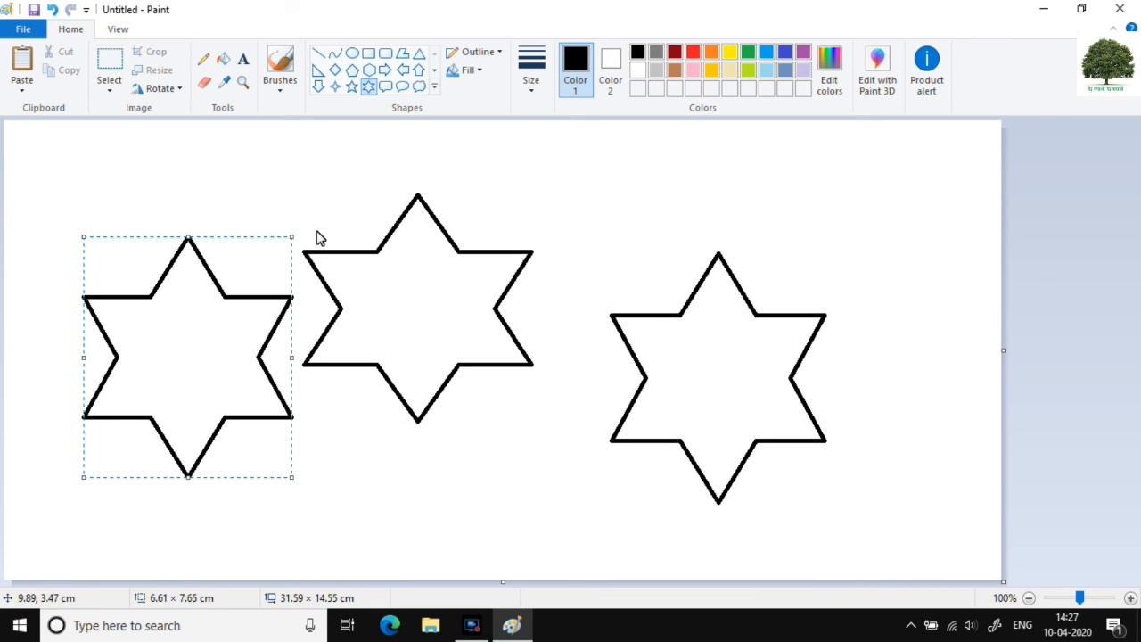
- Add a tall, a wide and a regular four-point star above the large ones, the regular one about 1.9 × 1.9 cm
left_click(335, 87)
left_click_drag(560, 153, 608, 230)
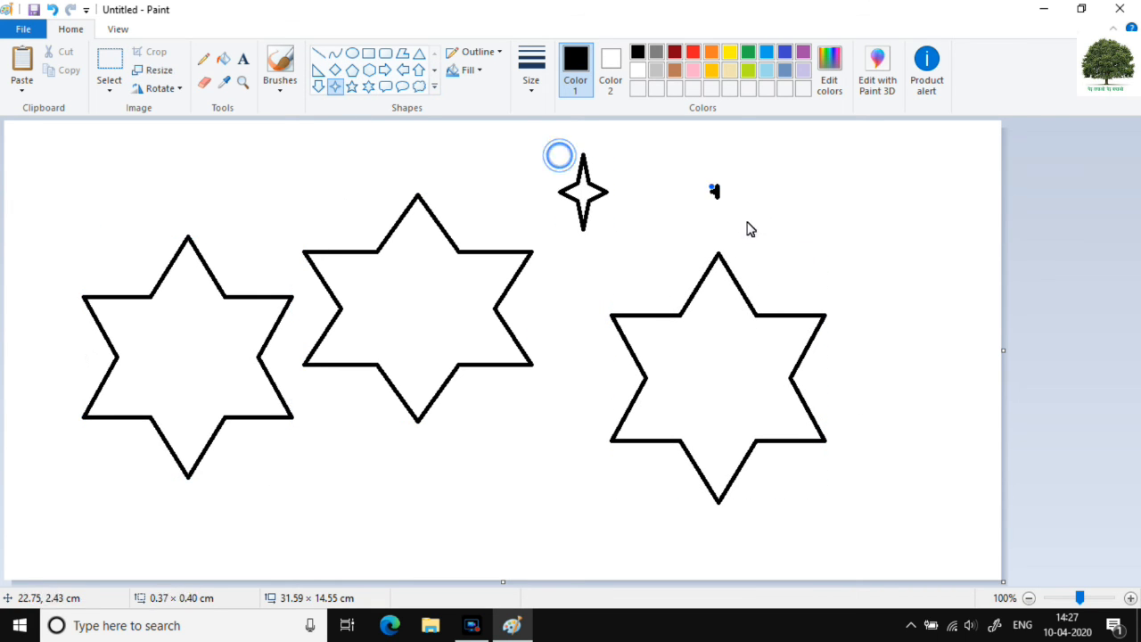
left_click_drag(710, 185, 817, 251)
left_click_drag(897, 213, 957, 271)
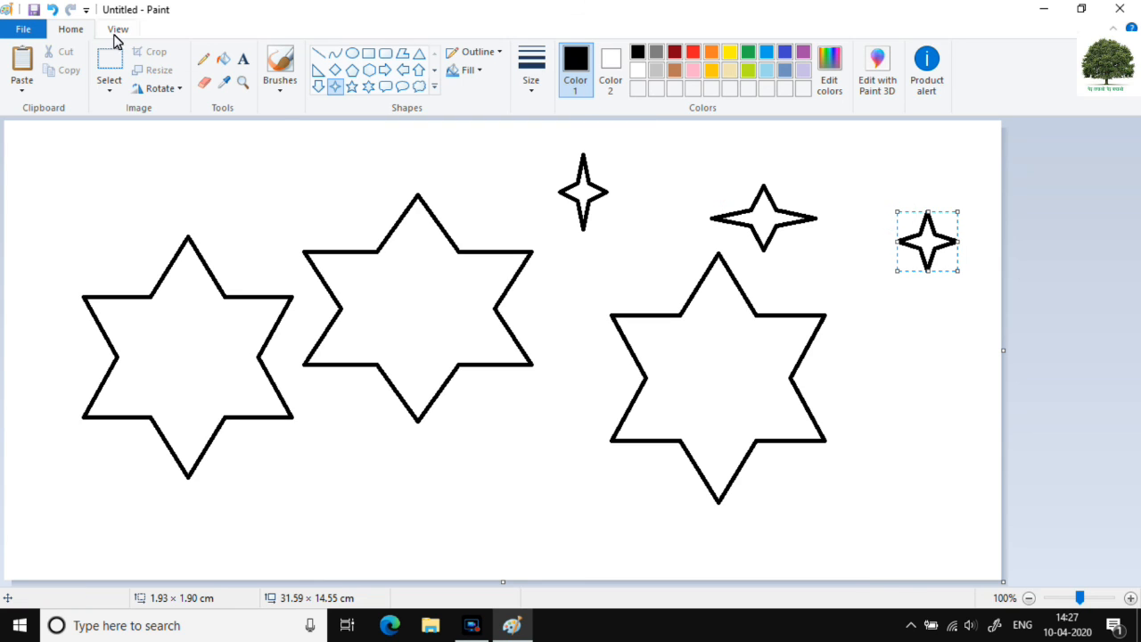
- Fill the large six-point stars from right to left with red, orange and yellow
left_click(223, 58)
left_click(693, 50)
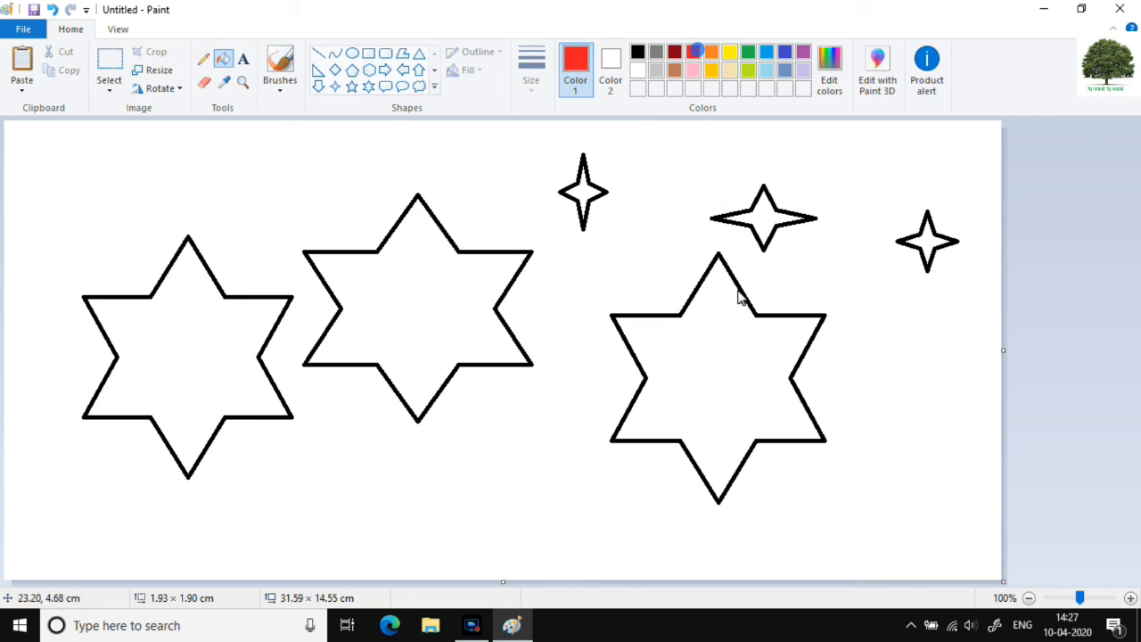
left_click(739, 358)
left_click(711, 51)
left_click(416, 339)
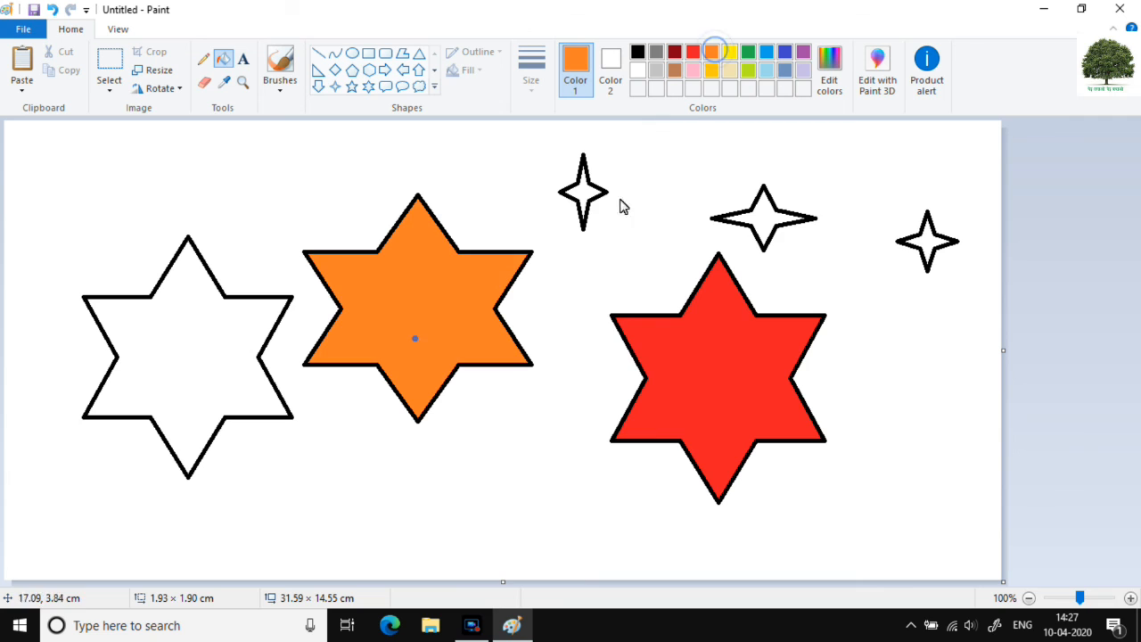
left_click(730, 50)
left_click(170, 328)
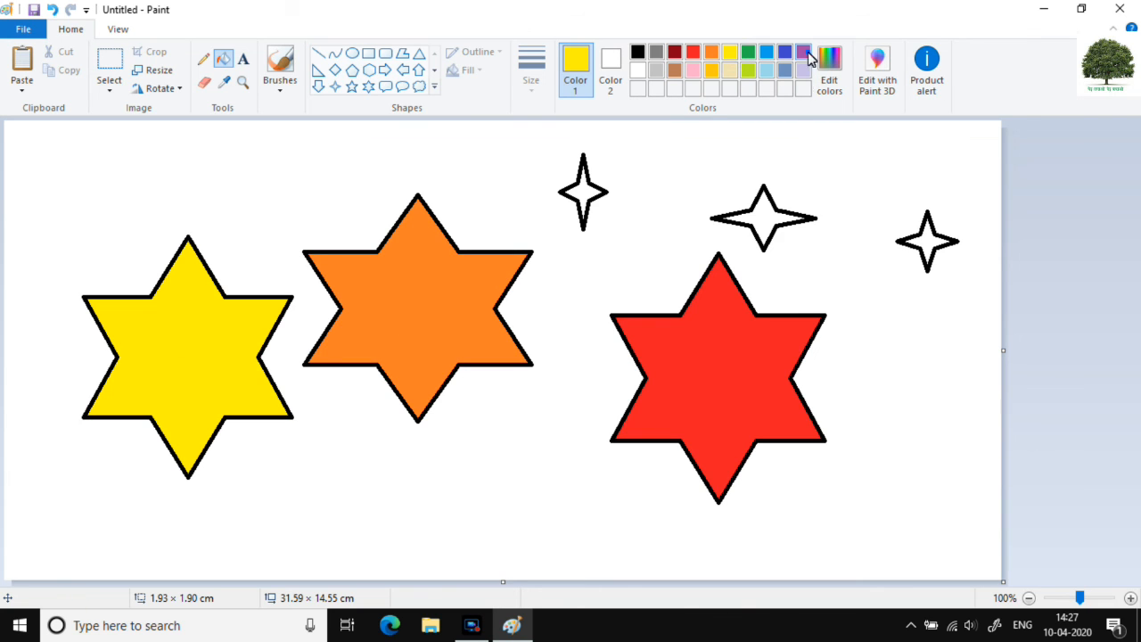
- Fill the wide four-point star with purple, the tall one with lime and the regular one with brown
left_click(804, 51)
left_click(764, 226)
left_click(748, 71)
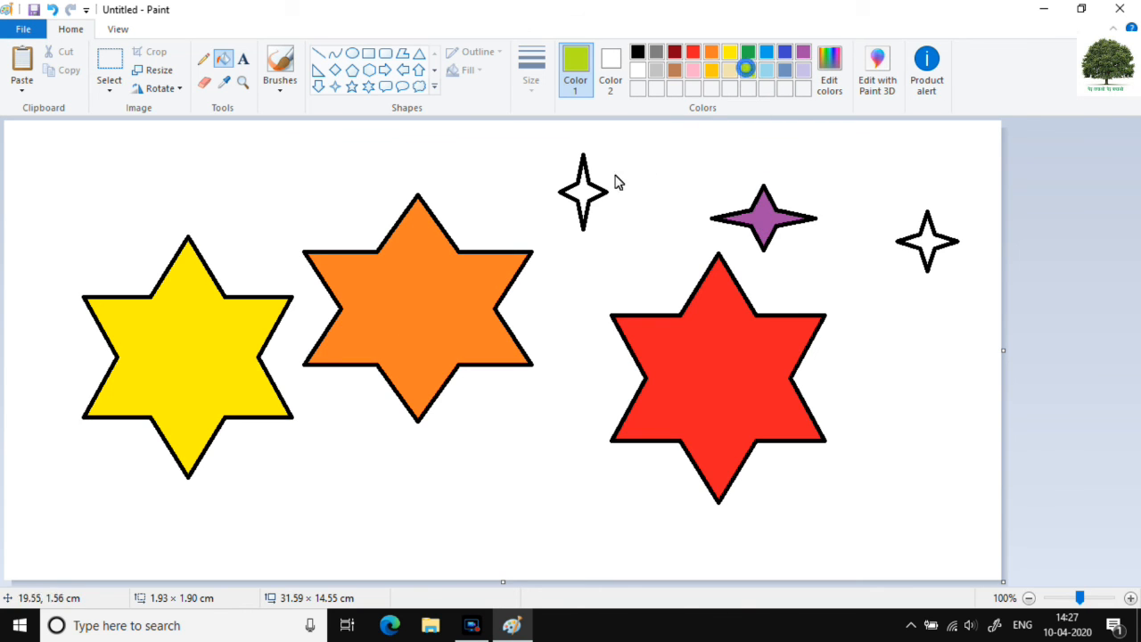
left_click(581, 194)
left_click(674, 71)
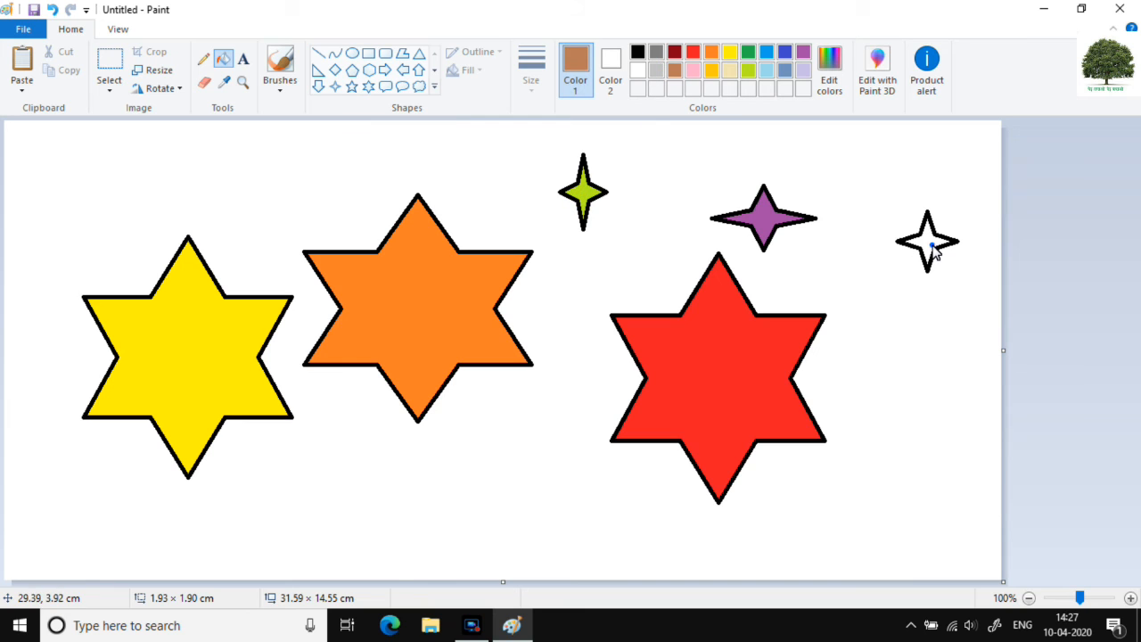
left_click(929, 246)
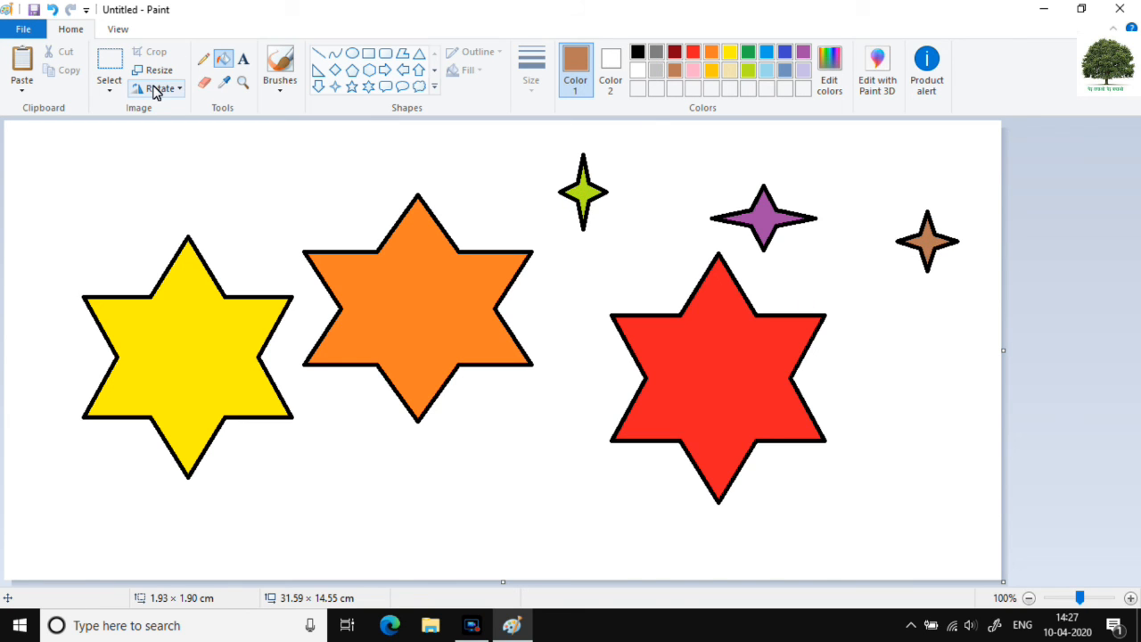
- Rotate the whole picture right 90°, look over the result, and rotate it back left 90°
left_click(162, 90)
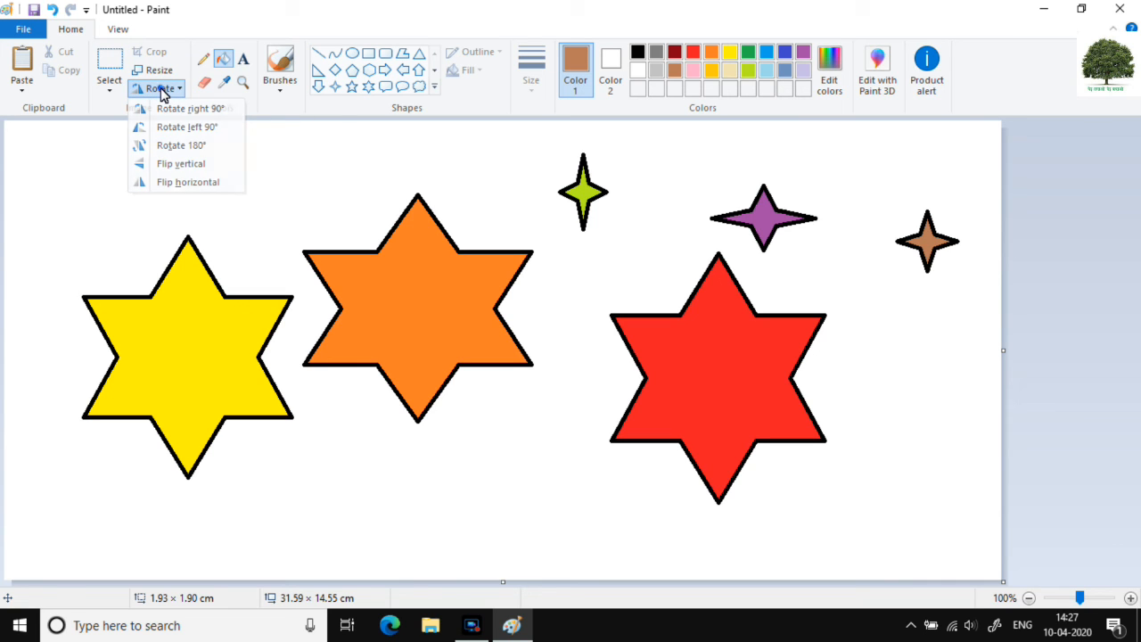
left_click(162, 89)
left_click(164, 91)
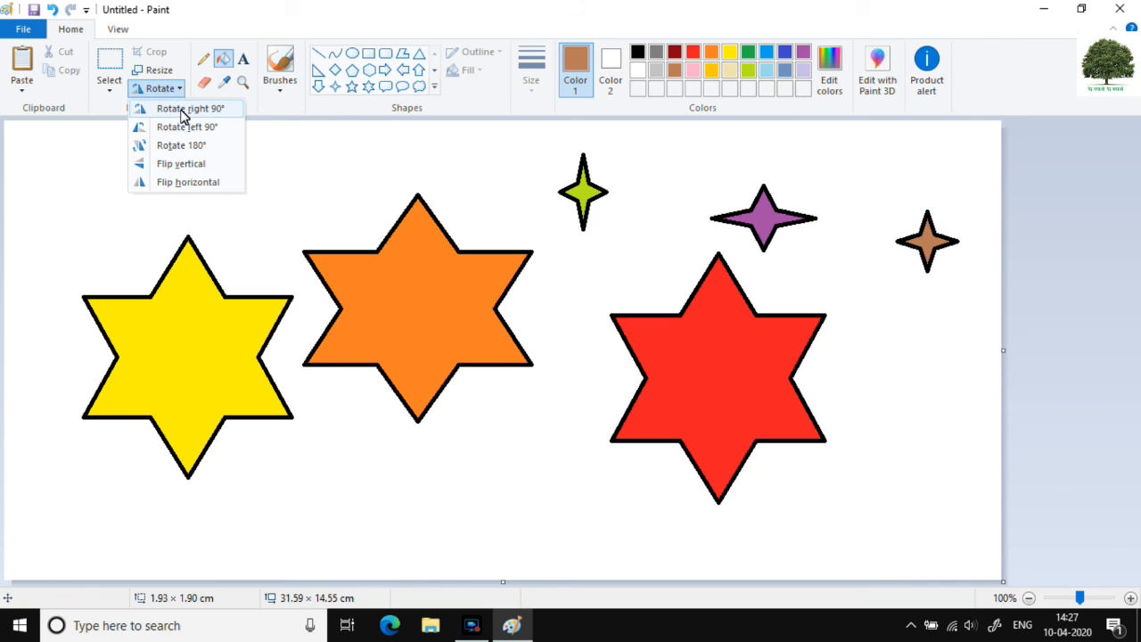
left_click(183, 110)
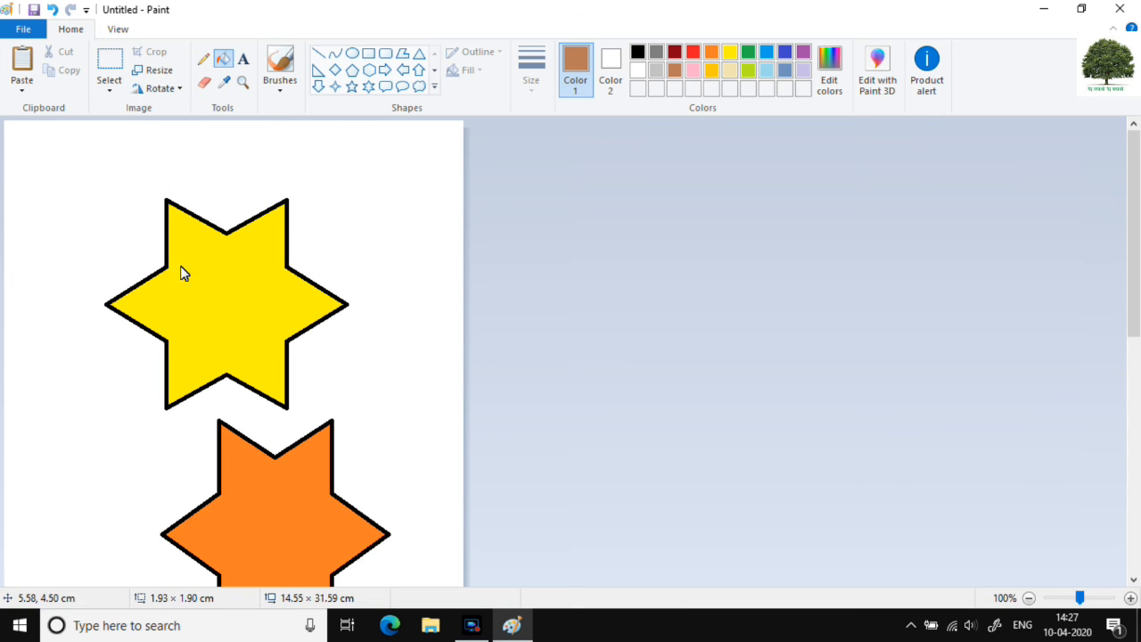
scroll(243, 440, "down", 5)
scroll(245, 442, "up", 5)
left_click(166, 89)
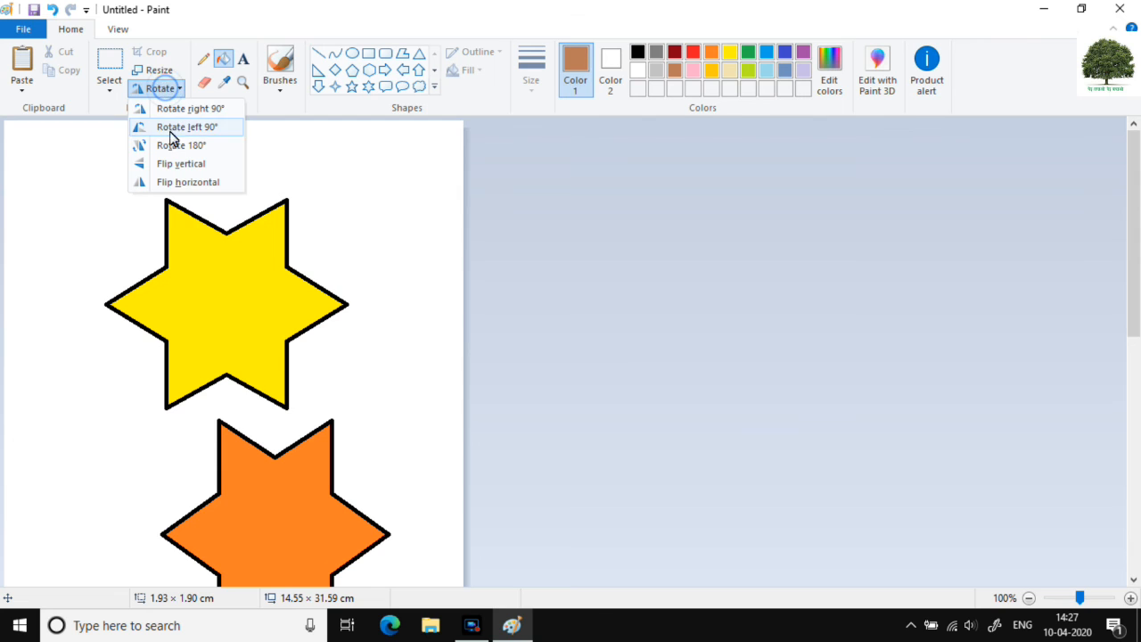
left_click(178, 129)
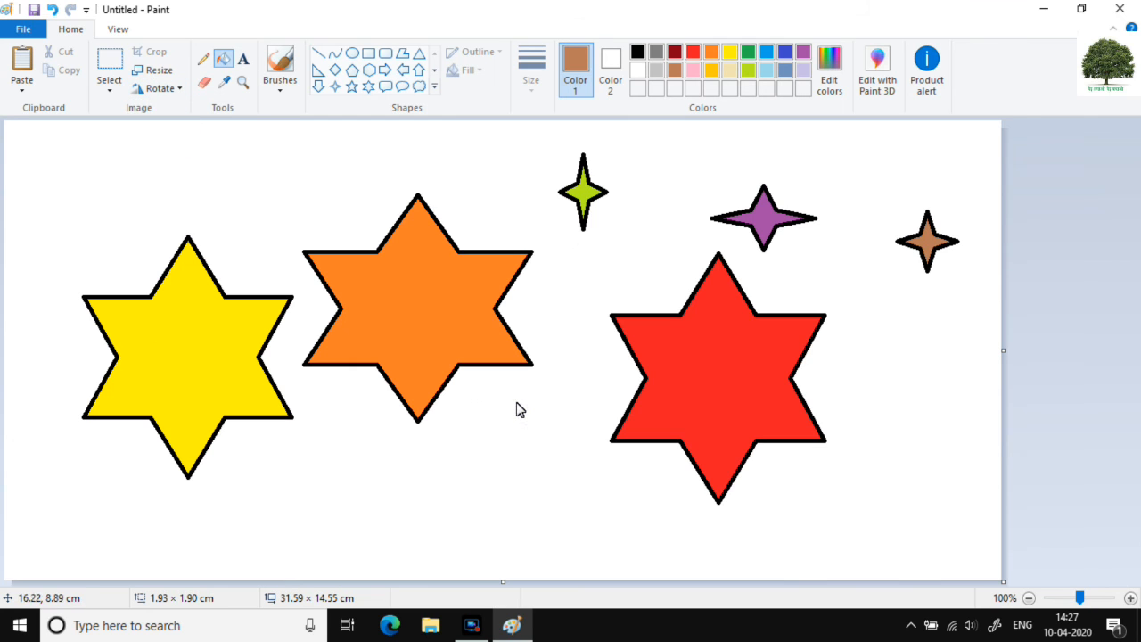
- Rotate the whole picture by 180° twice
left_click(156, 70)
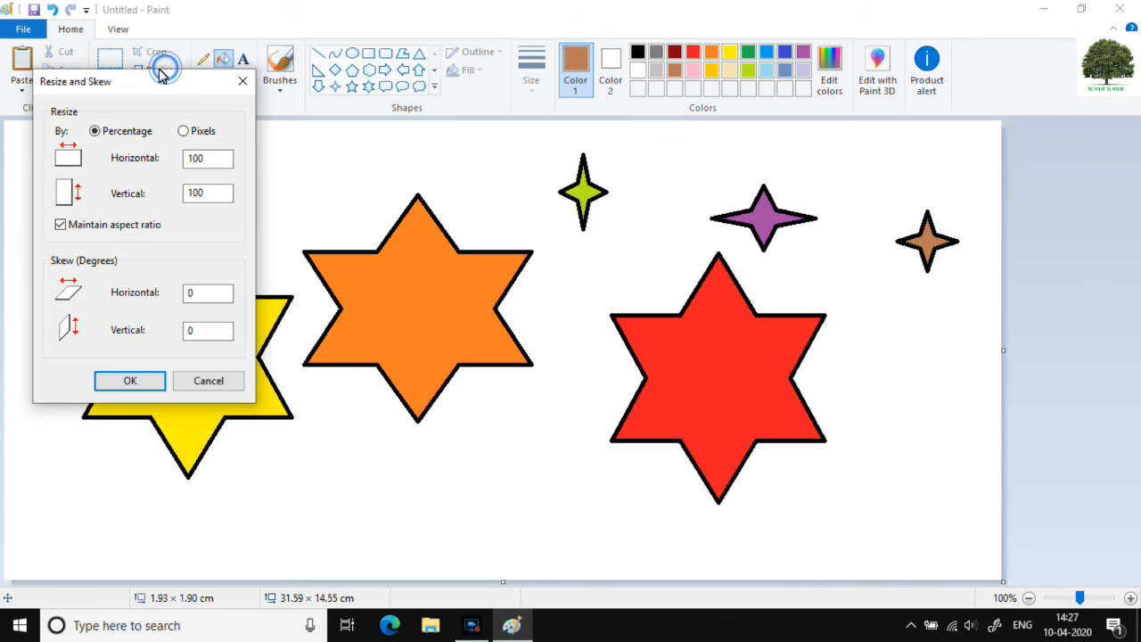
left_click(243, 83)
left_click(161, 89)
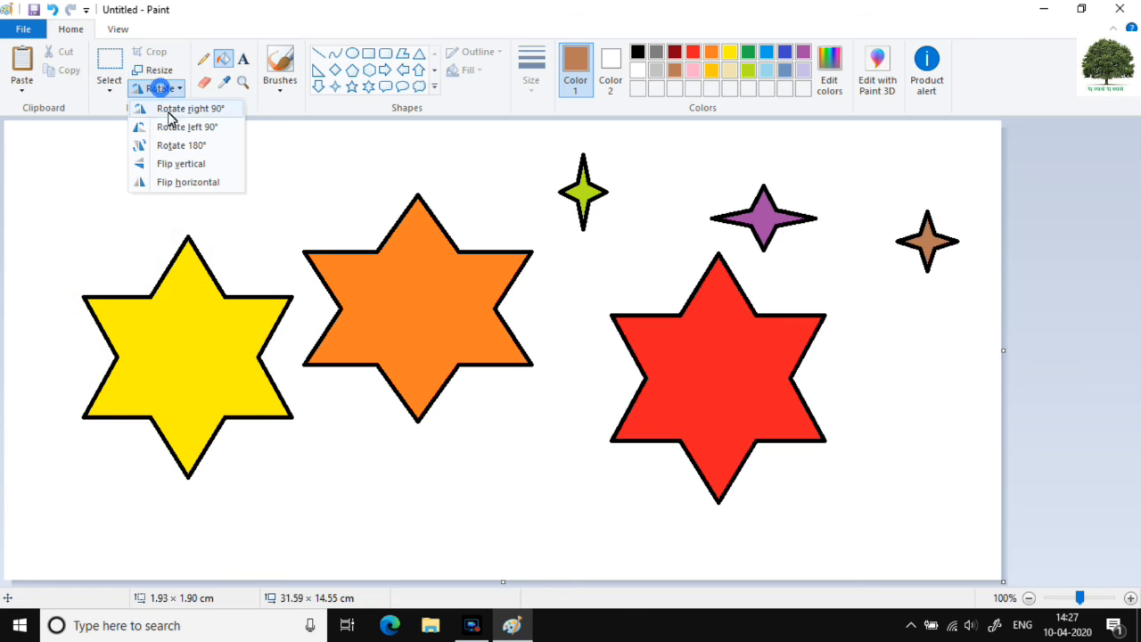
left_click(185, 146)
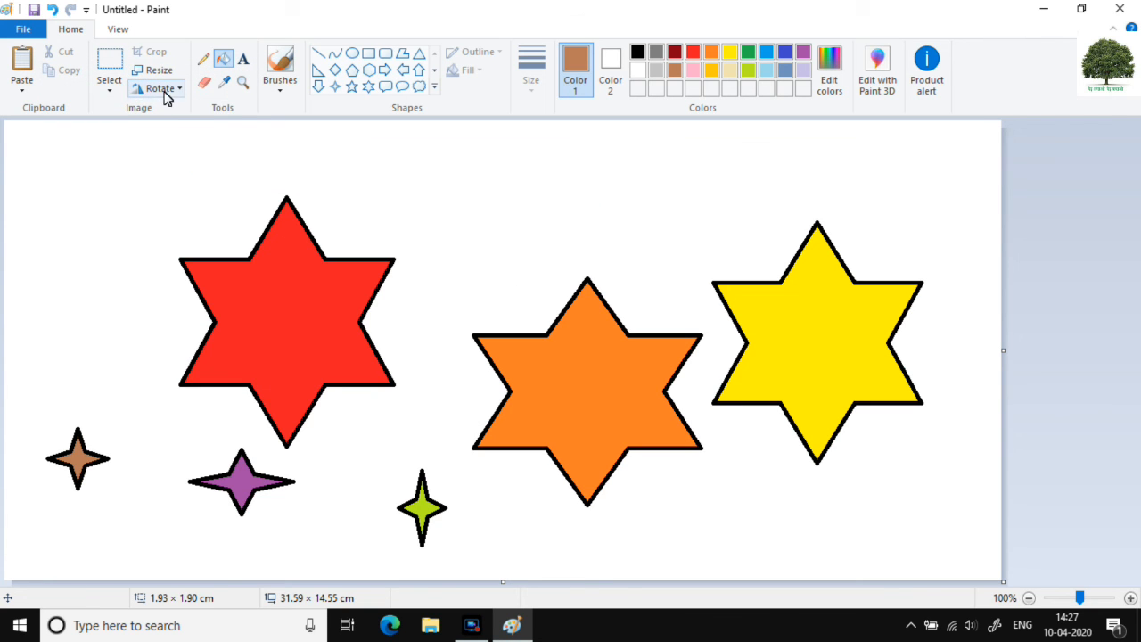
left_click(161, 89)
left_click(165, 145)
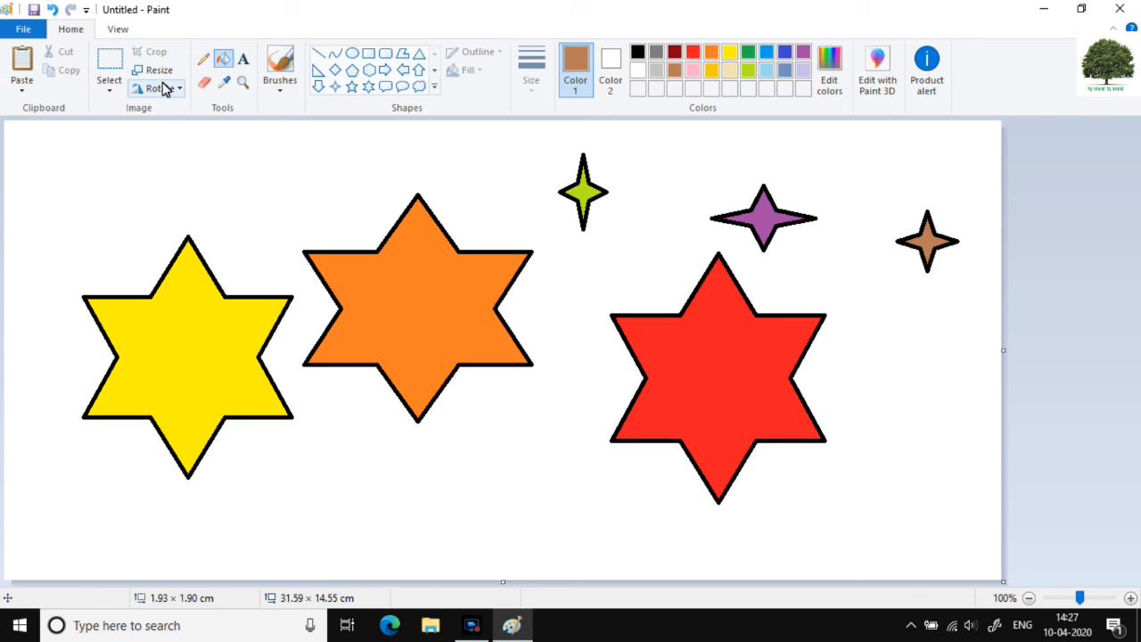
left_click(122, 90)
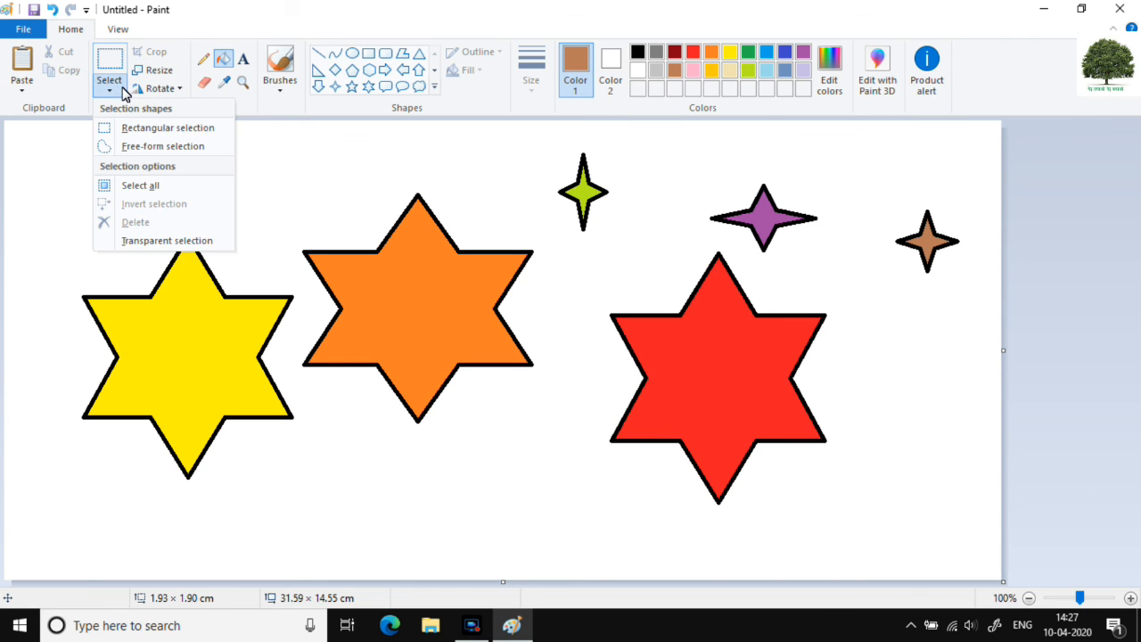
left_click(532, 87)
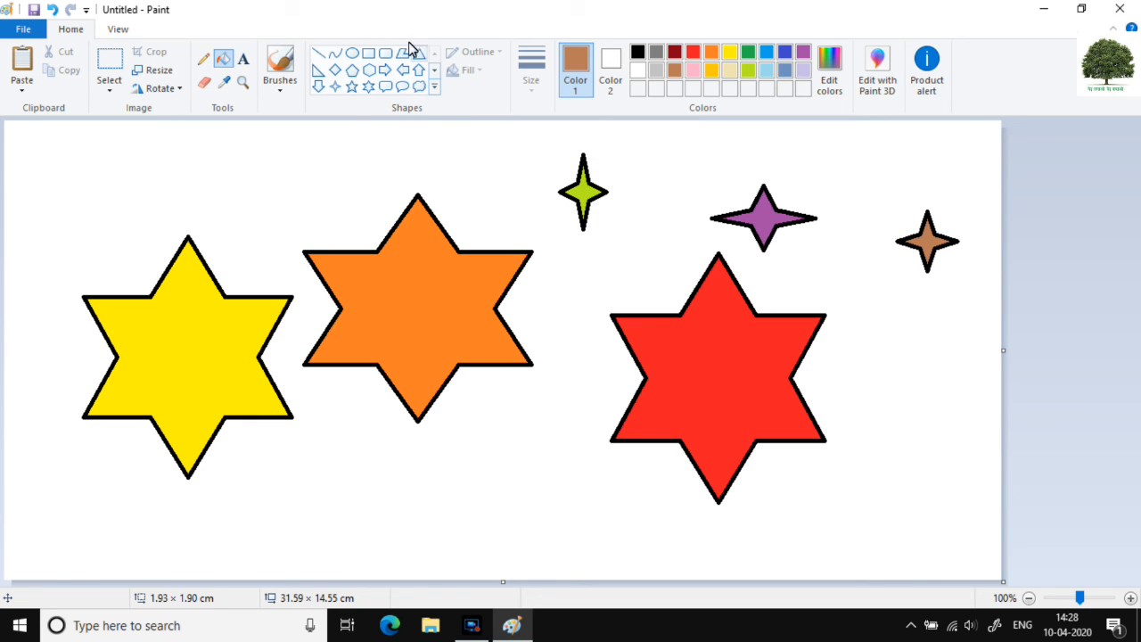
- Draw an ellipse about 3.5 × 2.7 cm in the empty space above the yellow star
left_click(353, 58)
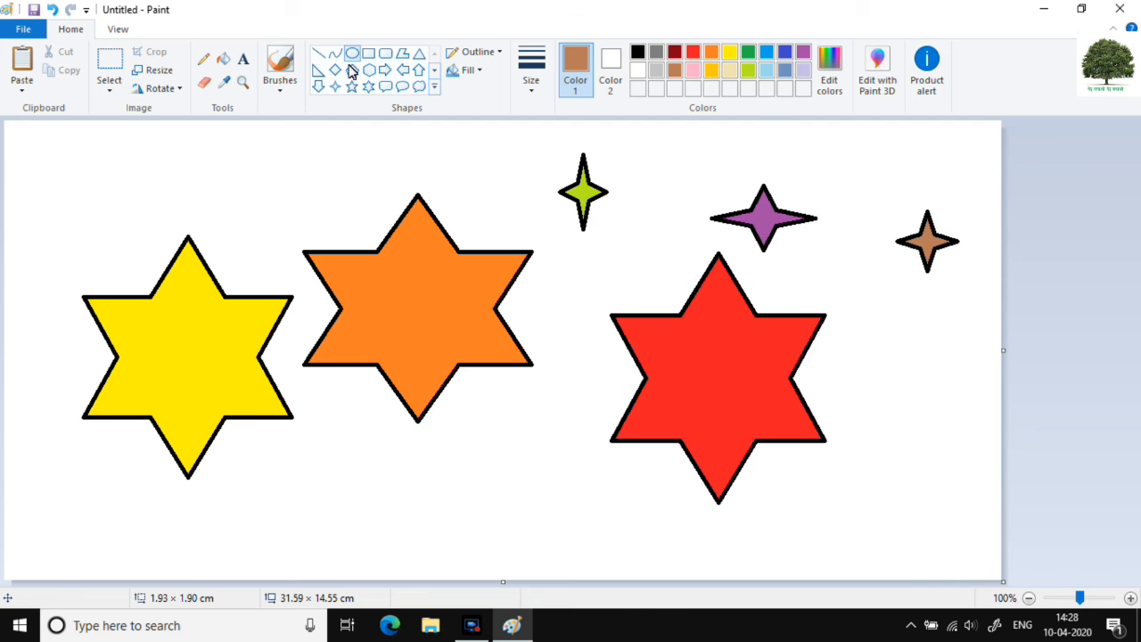
left_click_drag(188, 146, 300, 232)
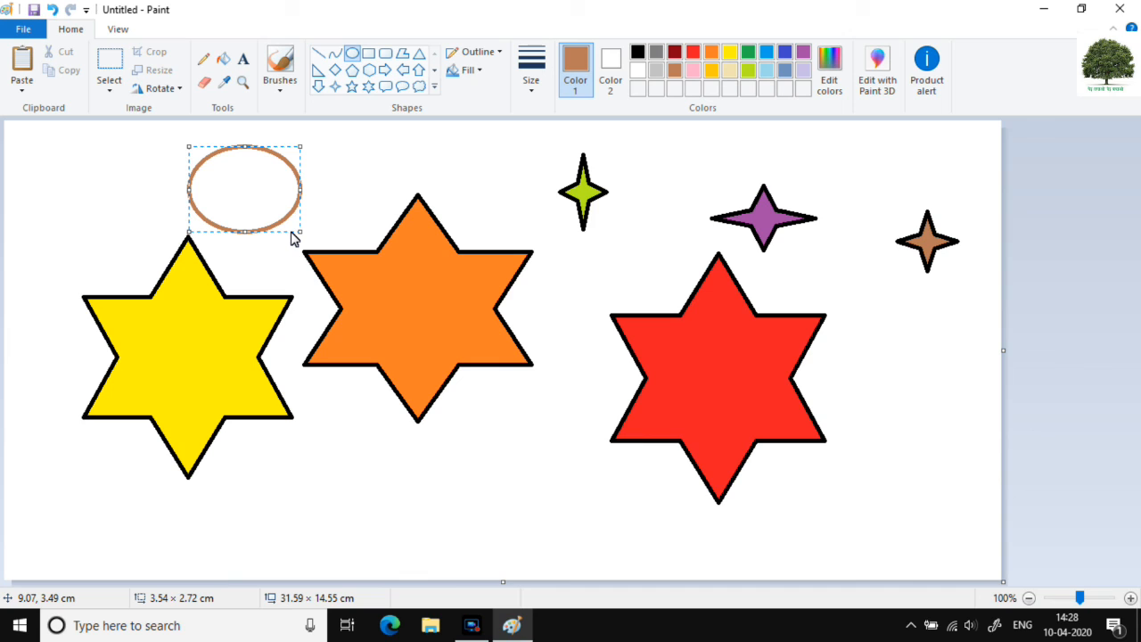
- Try various palette colours on the selected ellipse's outline, from orange through blue and purple to brown, and finish with red
left_click(711, 58)
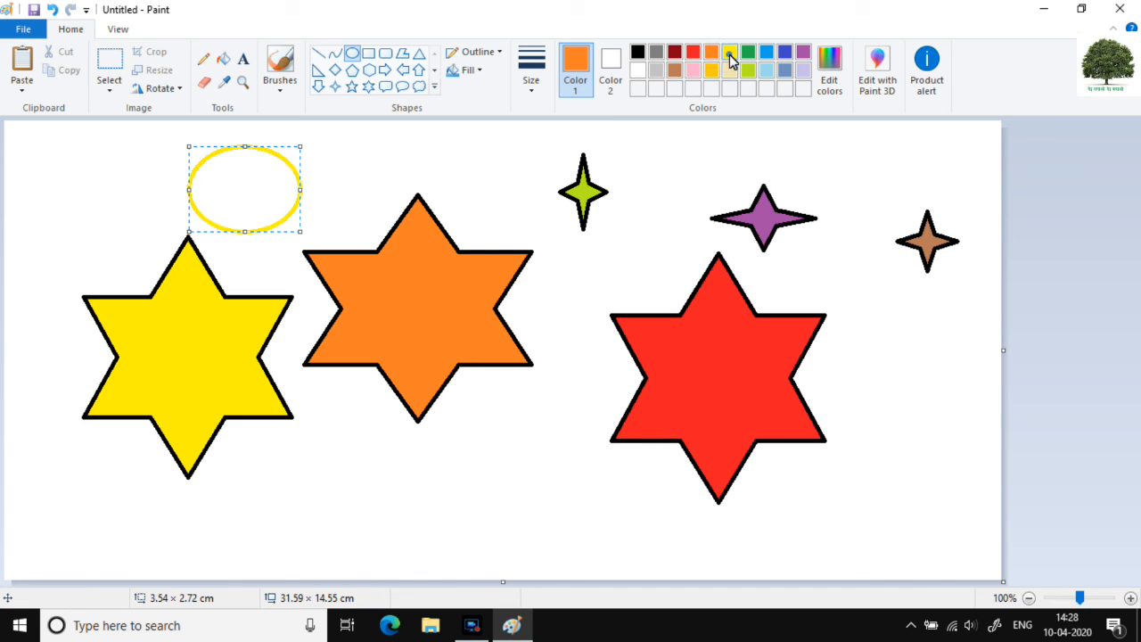
left_click(730, 53)
left_click(748, 53)
left_click(767, 52)
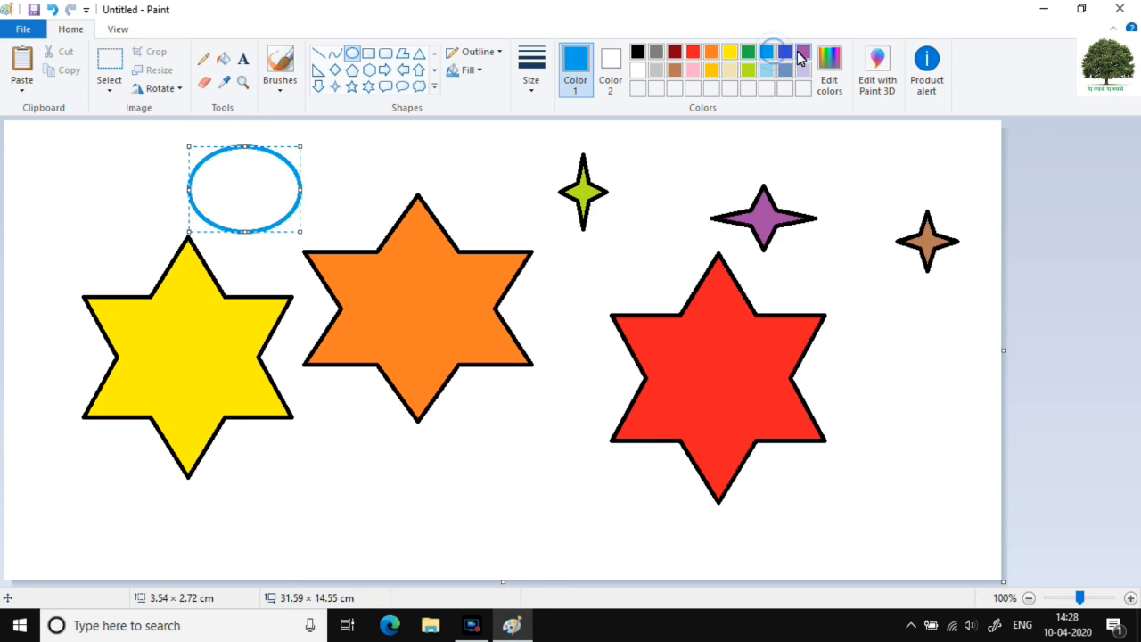
left_click(803, 51)
left_click(804, 71)
left_click(767, 70)
left_click(730, 70)
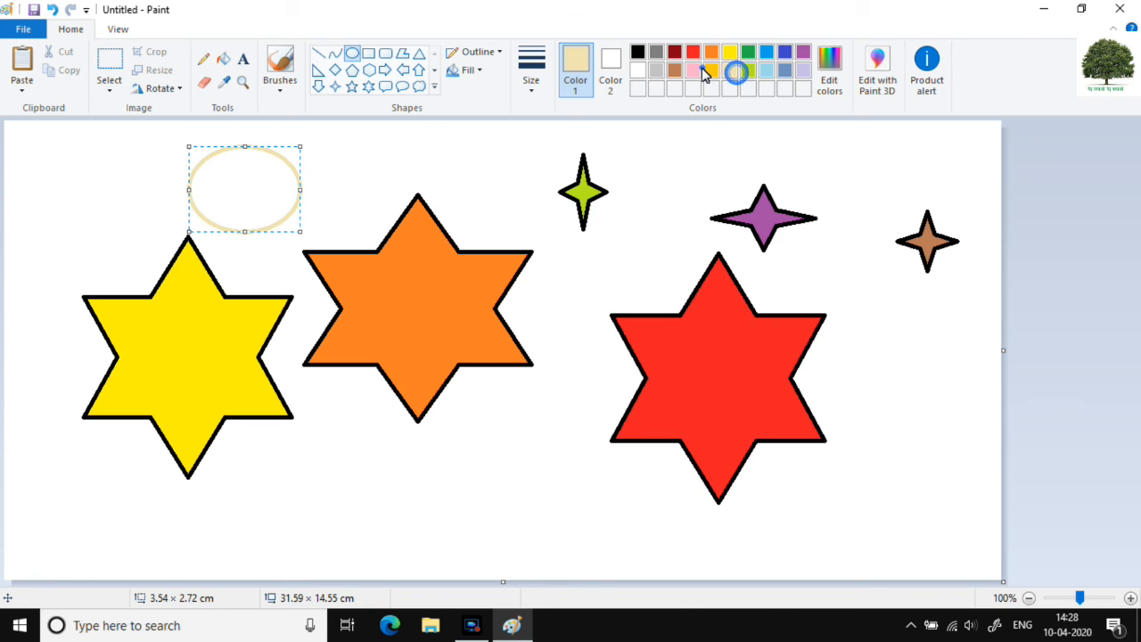
left_click(656, 70)
left_click(638, 70)
left_click(675, 70)
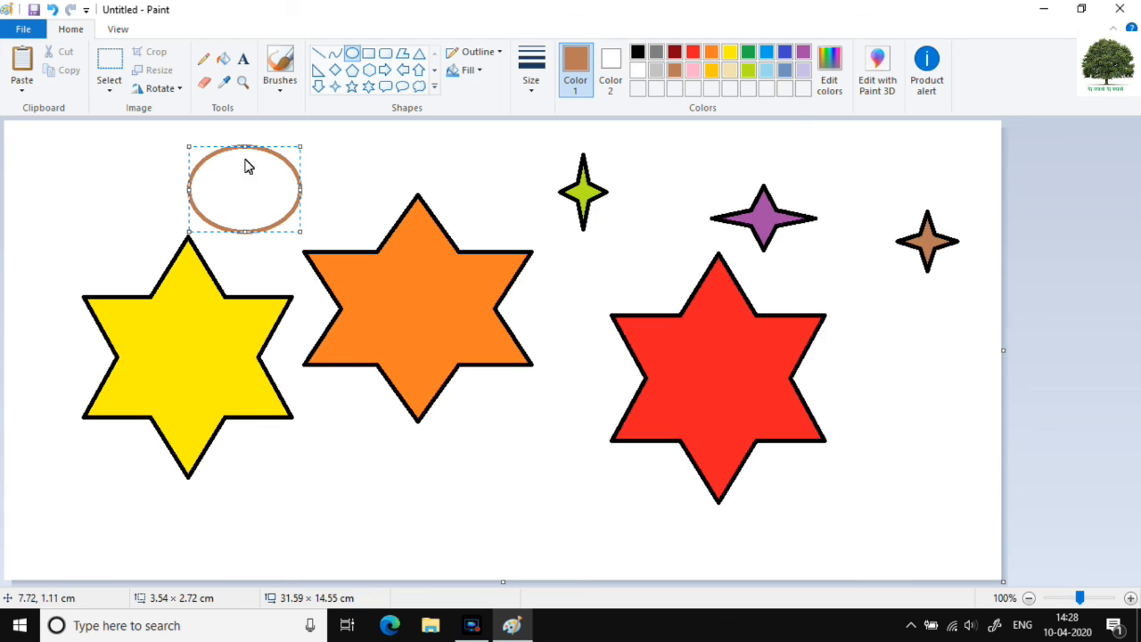
left_click(693, 53)
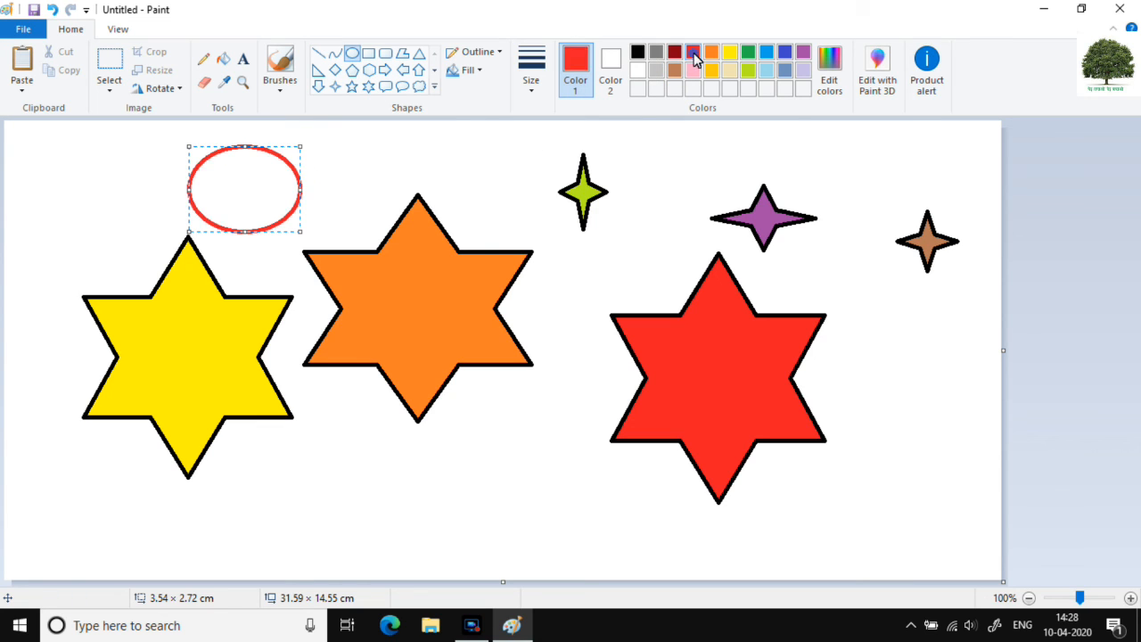
- Try the thinnest through thickest line sizes on the ellipse's outline, ending with the second-thickest
left_click(532, 93)
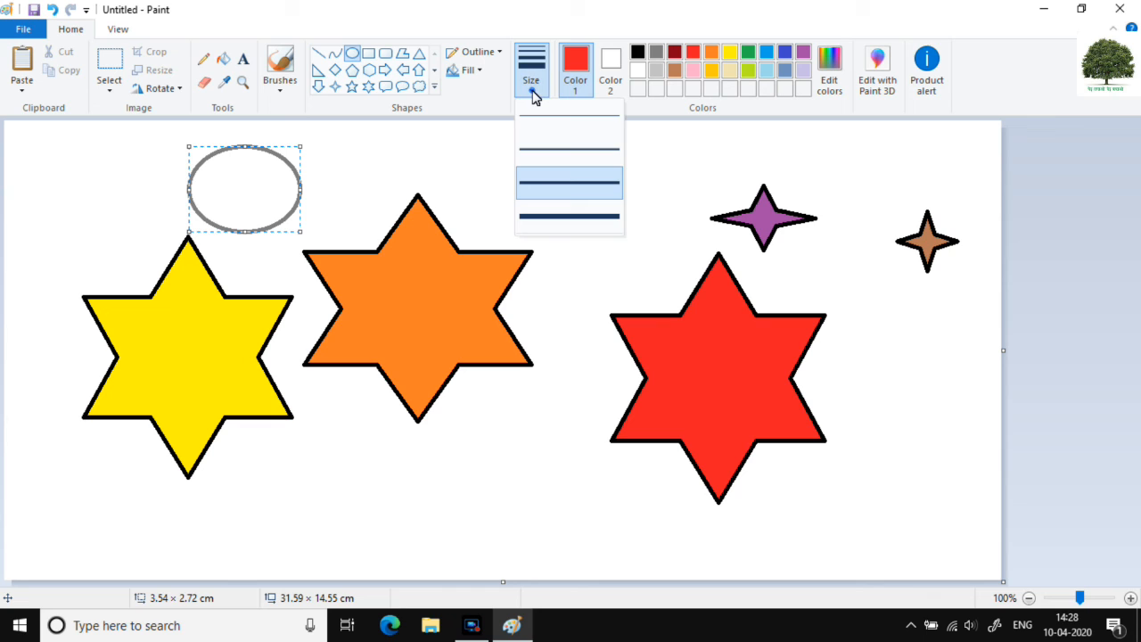
left_click(567, 214)
left_click(539, 90)
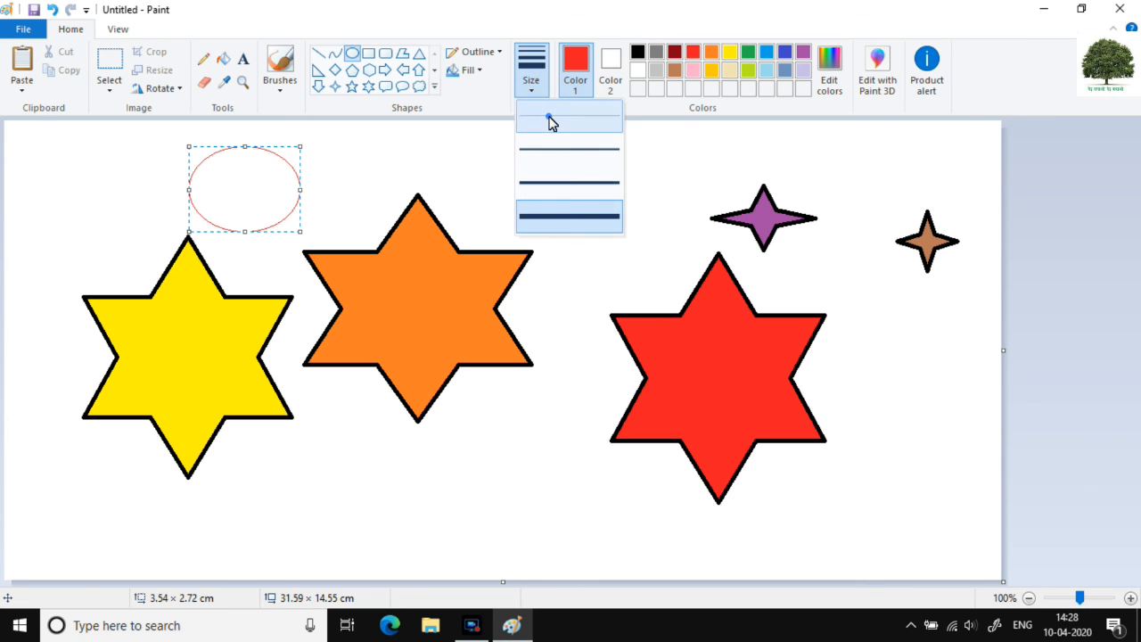
left_click(547, 121)
left_click(532, 89)
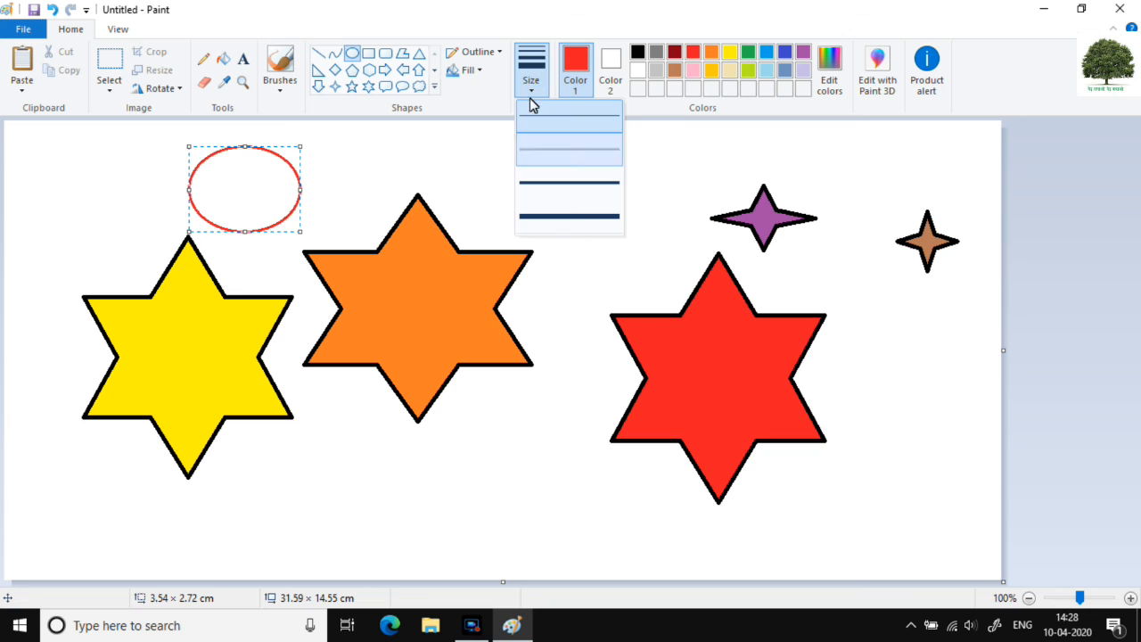
left_click(531, 94)
left_click(529, 89)
left_click(552, 181)
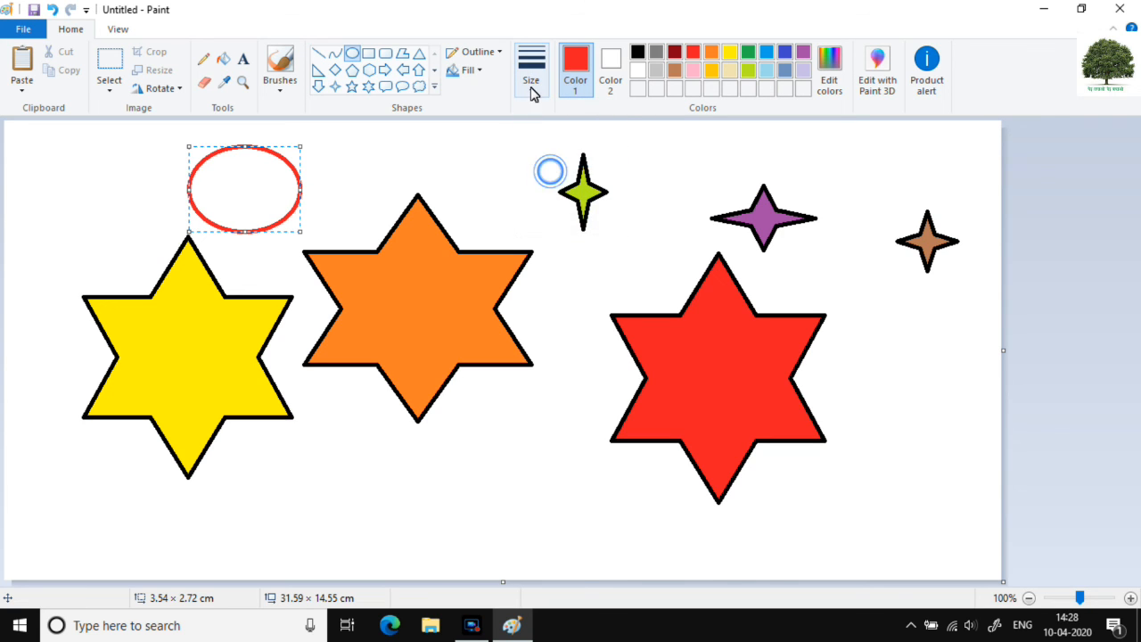
left_click(532, 89)
left_click(550, 210)
left_click(531, 89)
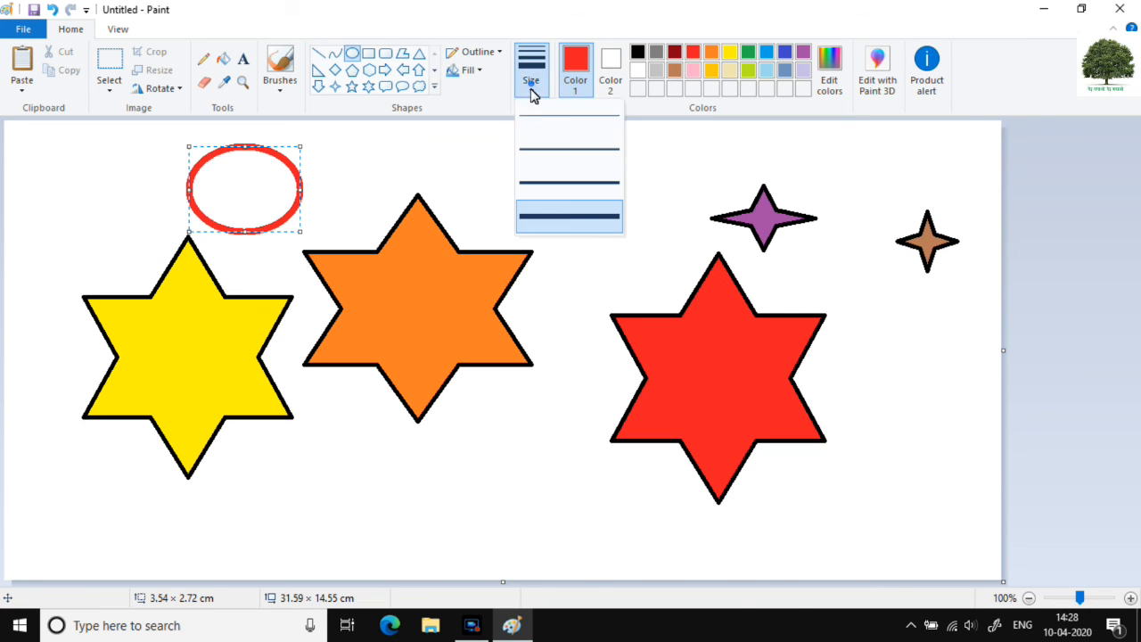
left_click(534, 114)
left_click(529, 89)
left_click(535, 180)
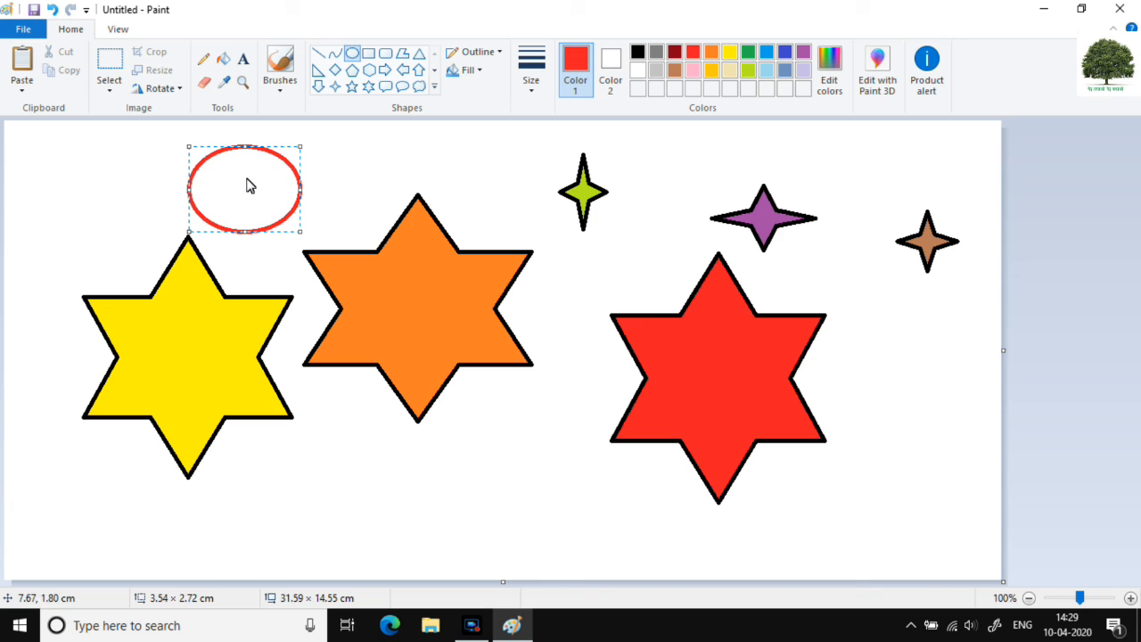
- Give the ellipse a solid fill with Color 2 set to lime
left_click(471, 71)
left_click(611, 64)
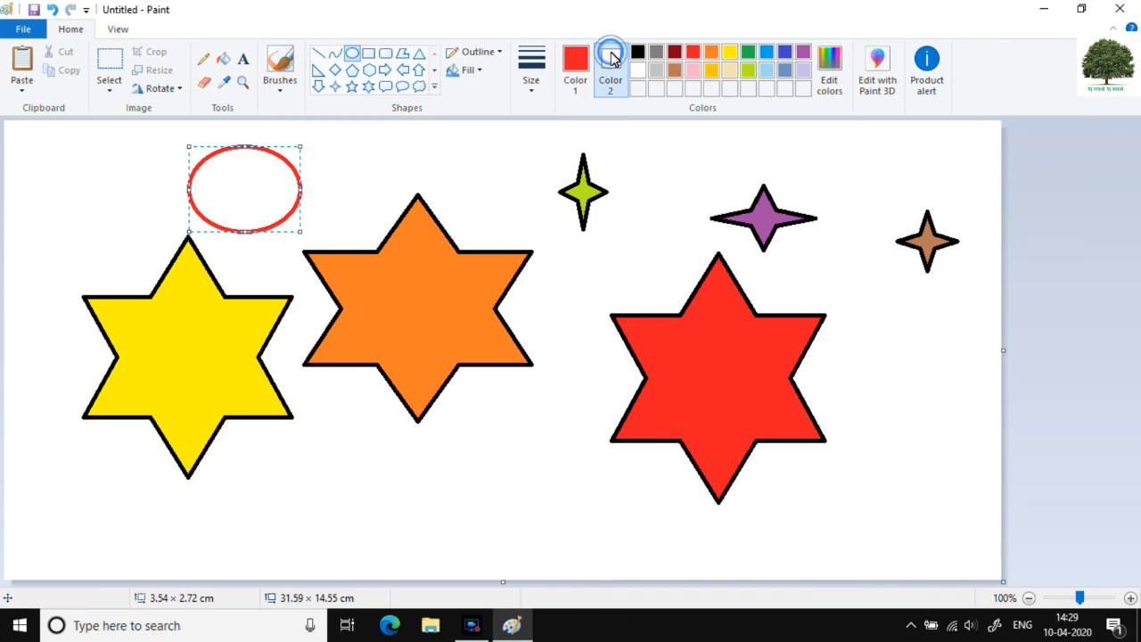
left_click(751, 71)
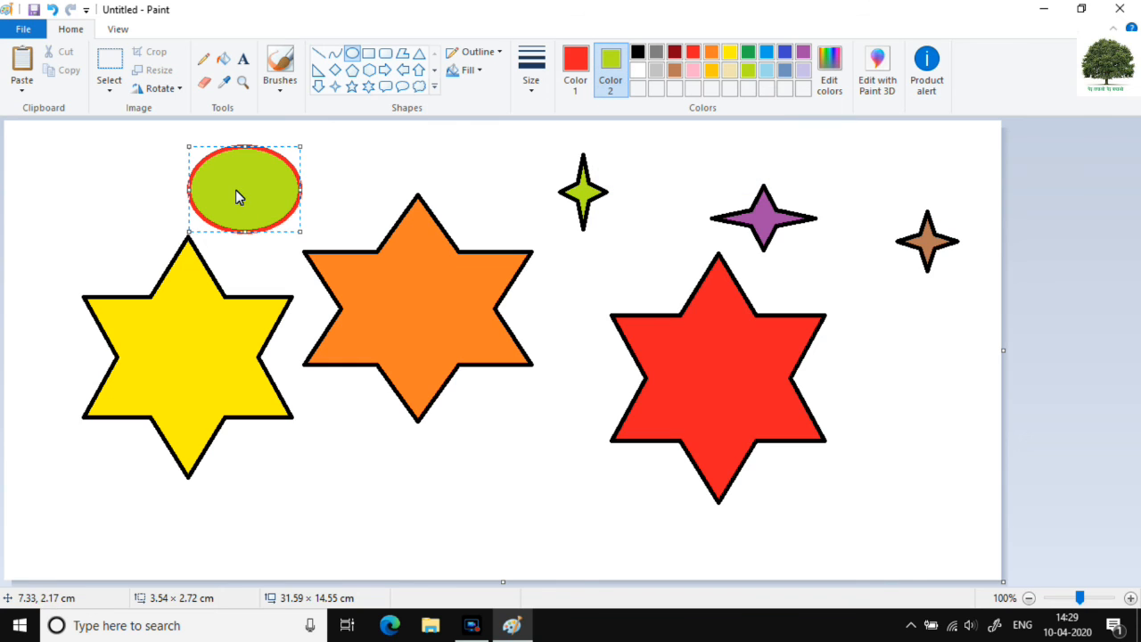
- Draw two rounded rectangles, about 4.9 × 4.0 cm beside the red star and about 4.9 × 3.2 cm between the yellow and orange stars
left_click(386, 54)
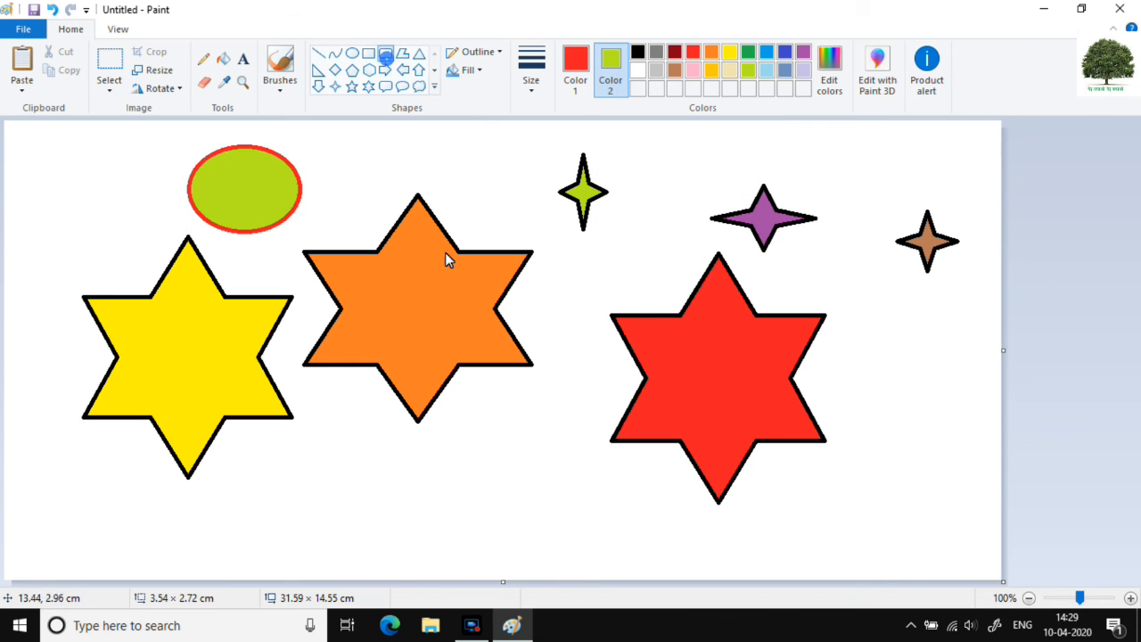
mouse_move(478, 392)
left_mouse_down()
mouse_move(543, 489)
mouse_move(630, 518)
left_mouse_up()
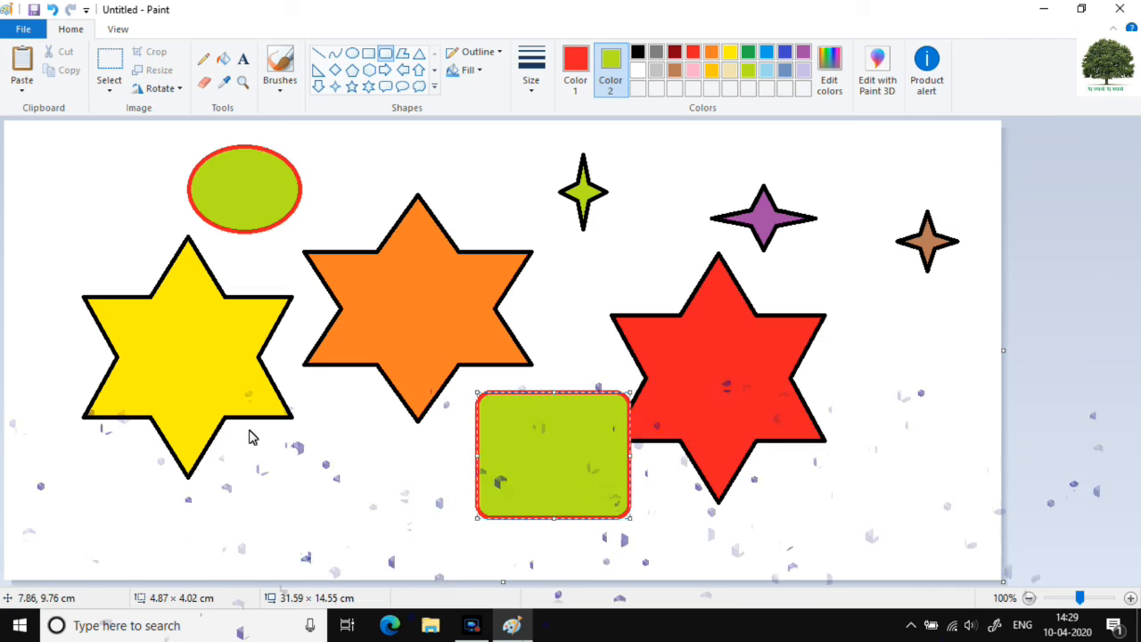
left_click_drag(250, 432, 404, 530)
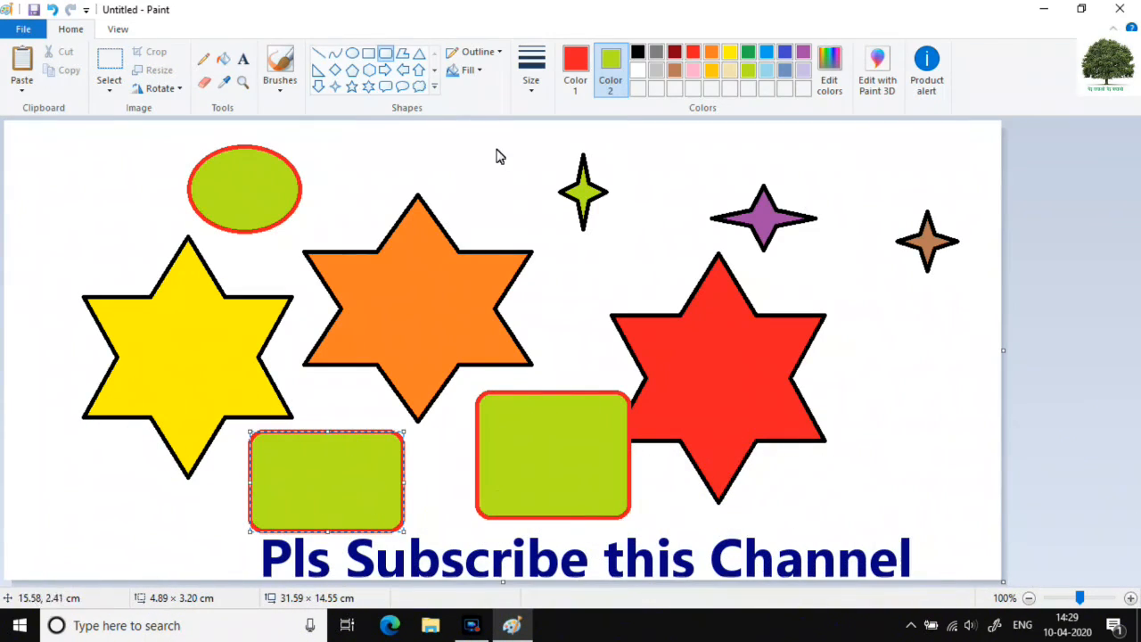
- Draw a pentagon about 3.1 × 2.1 cm with a light blue solid fill above the orange star
left_click(467, 70)
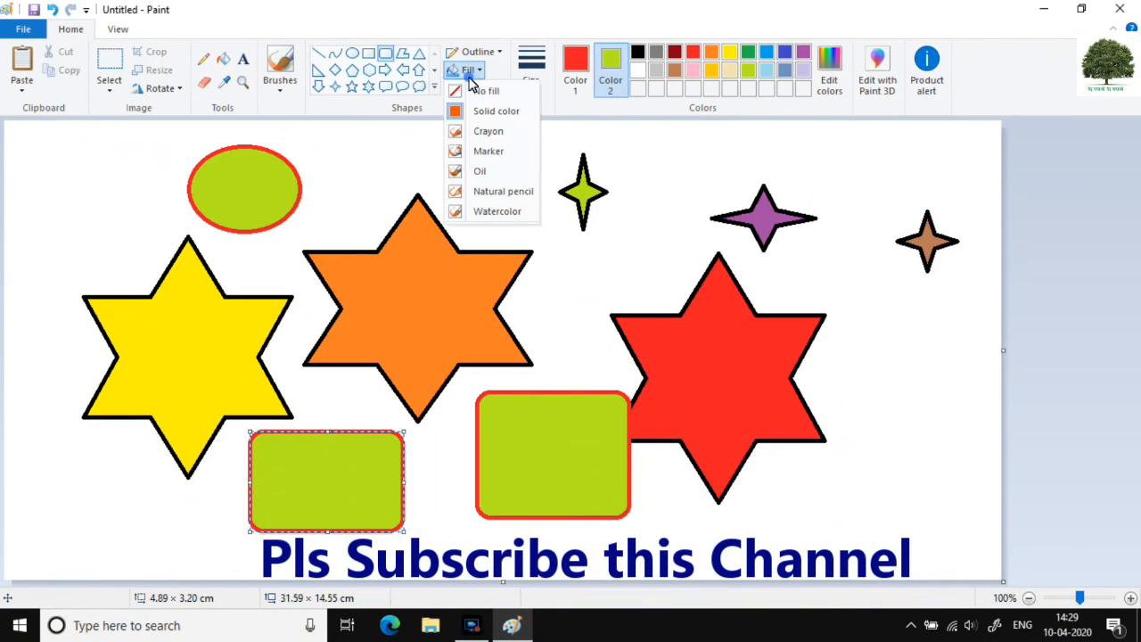
left_click(785, 55)
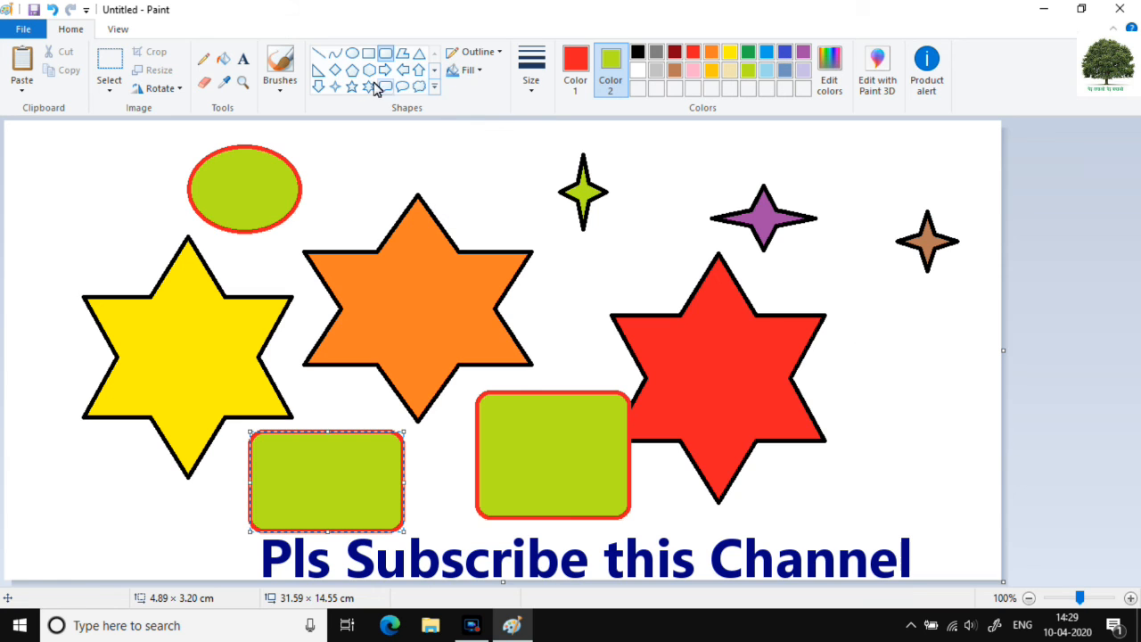
left_click(354, 70)
left_click_drag(346, 132, 443, 198)
- With indigo as Color 2, draw a rounded callout about 3.7 × 2.6 cm beside the ellipse and a hexagon about 2.1 × 2.9 cm beside the red star
left_click(783, 54)
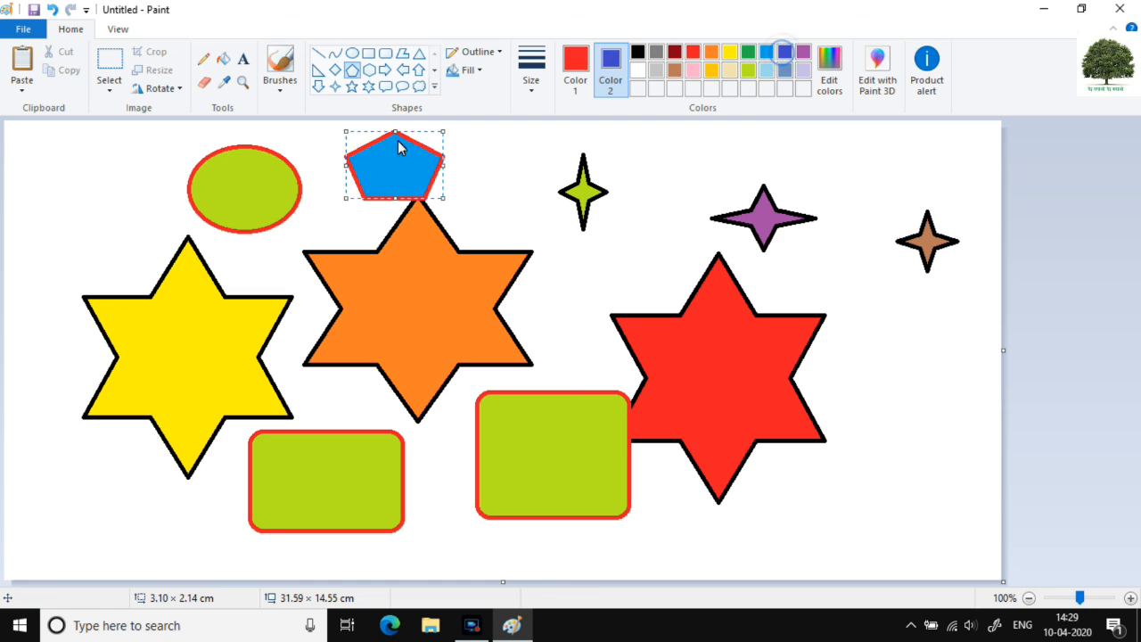
left_click(474, 181)
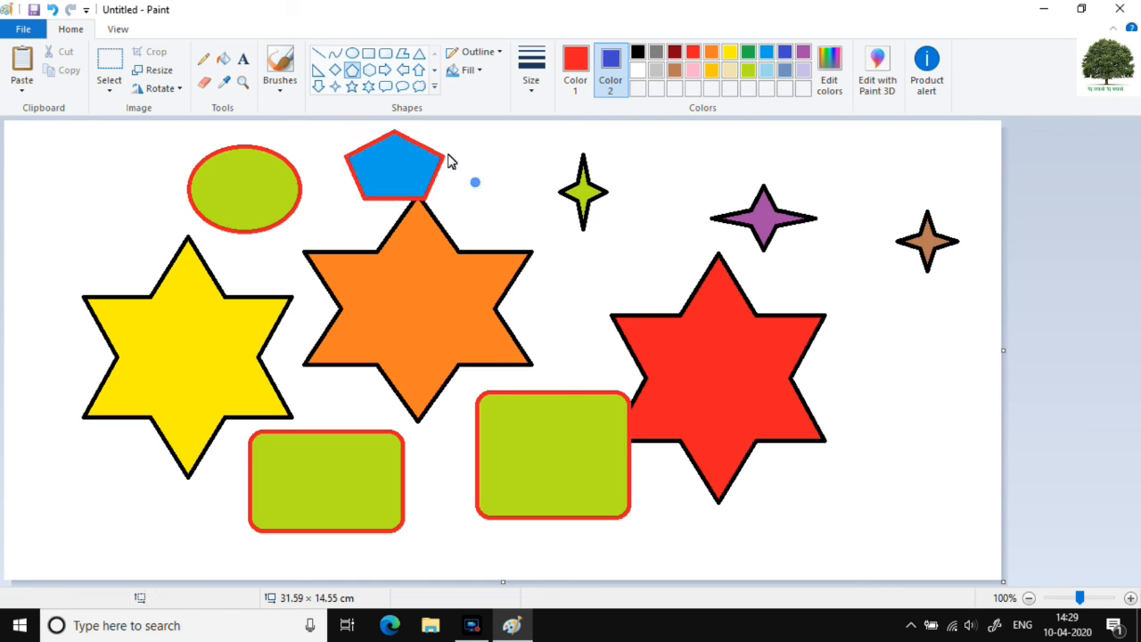
left_click(385, 86)
left_click_drag(40, 138, 161, 223)
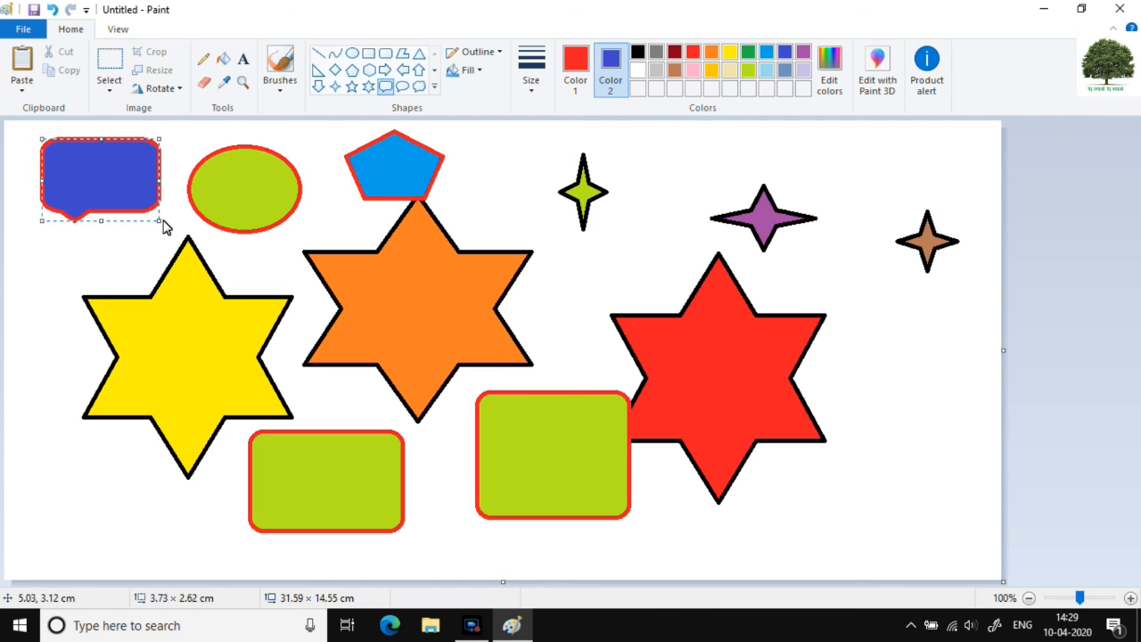
left_click(542, 175)
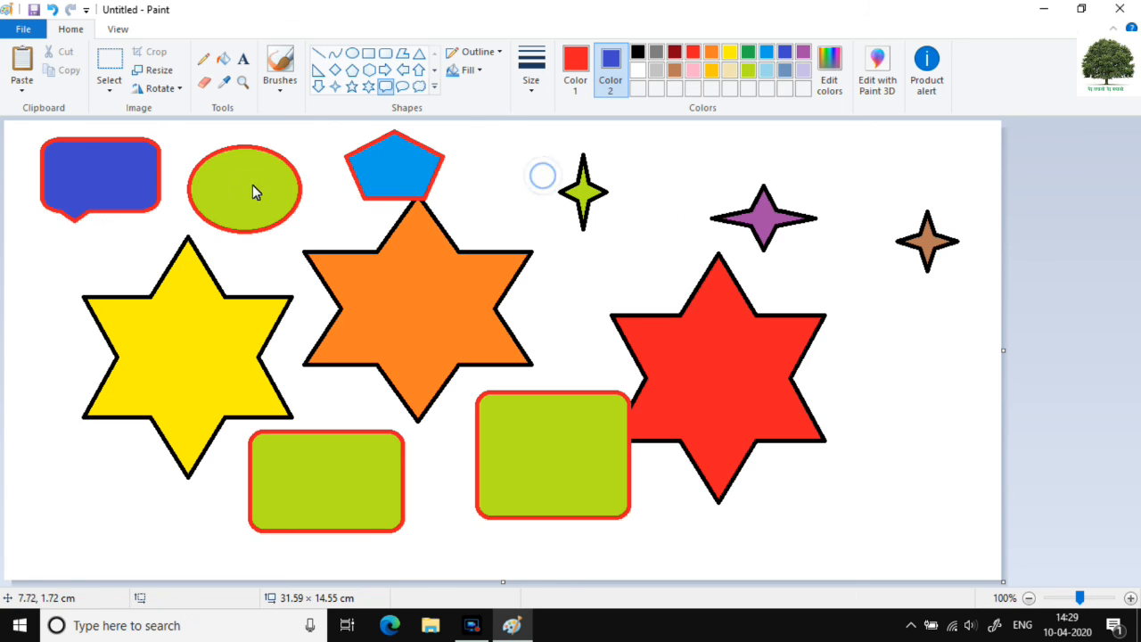
left_click(369, 72)
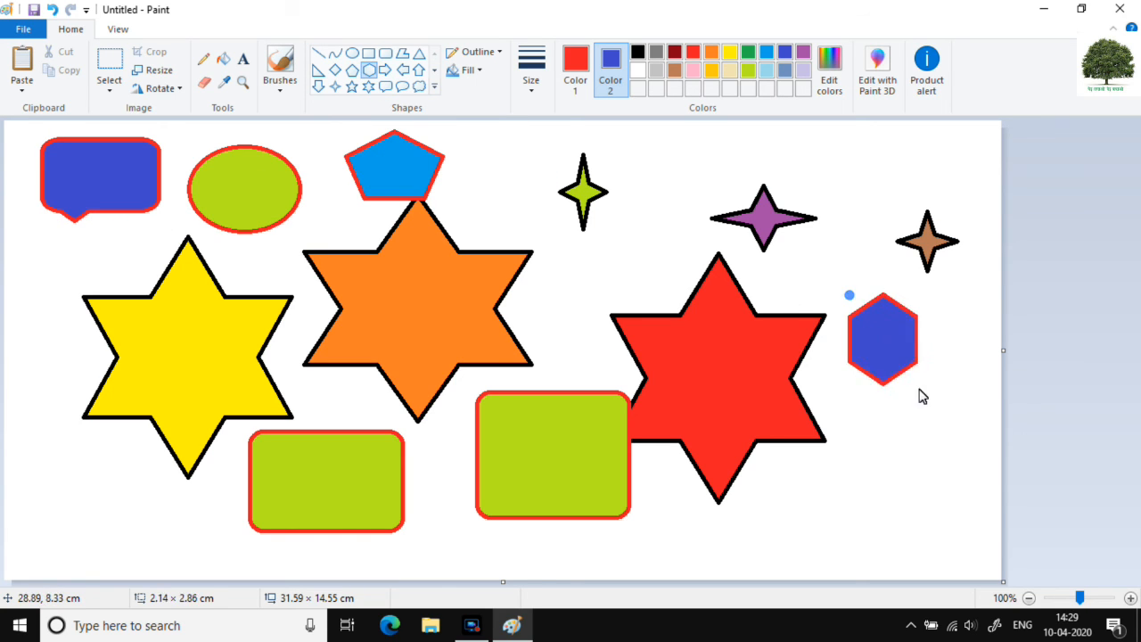
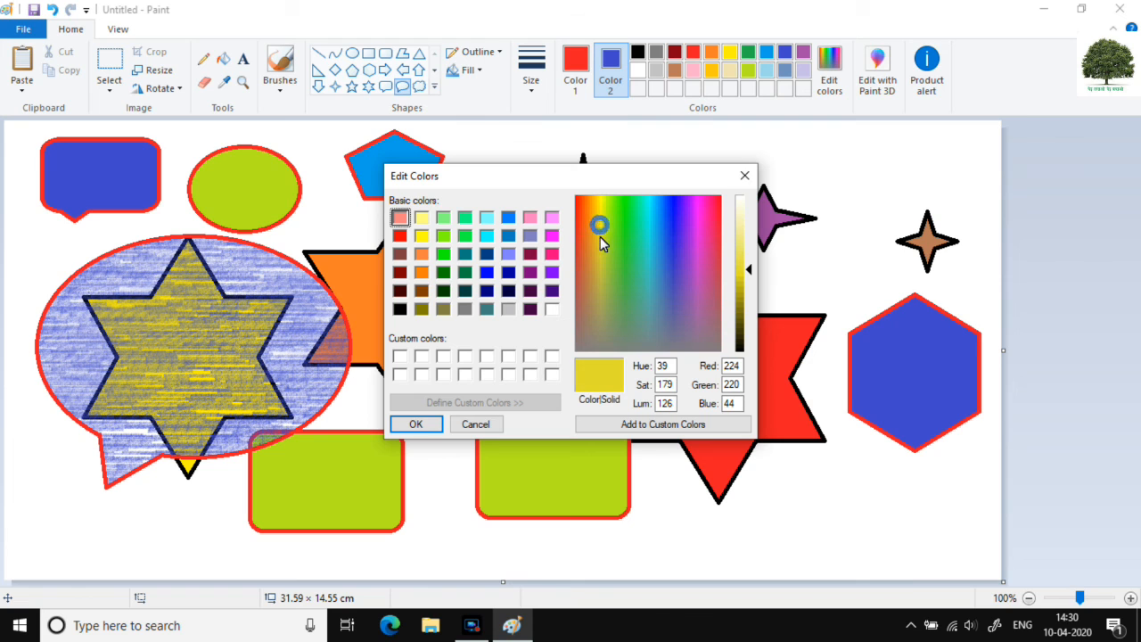
- Accept the custom yellow as Color 2 and fill the white background with the red Color 1
left_click(414, 424)
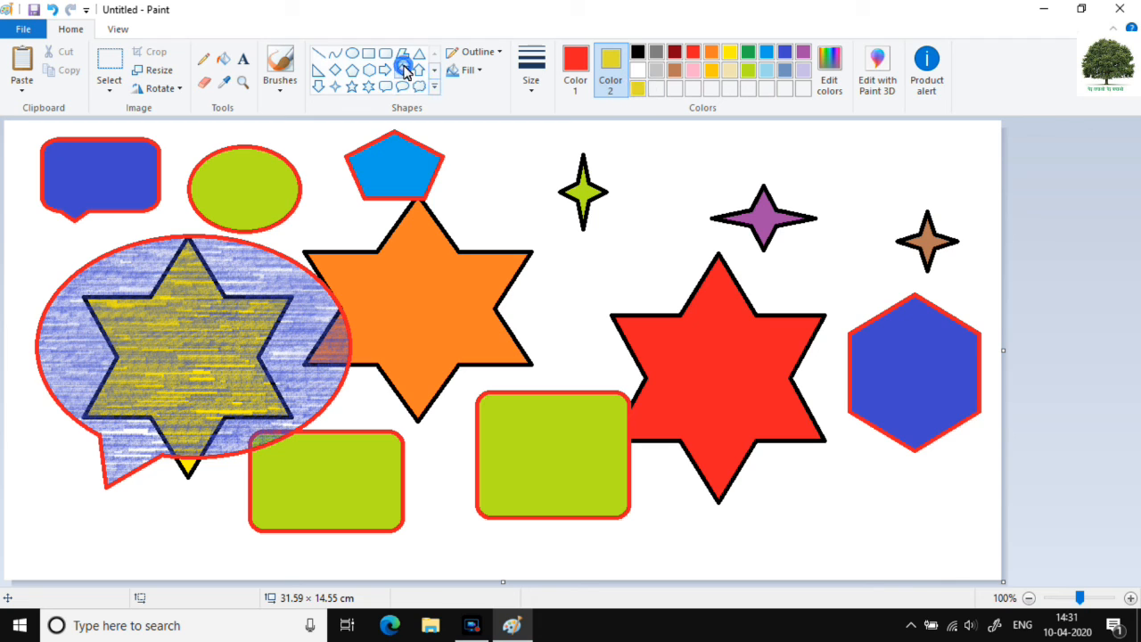
left_click(223, 59)
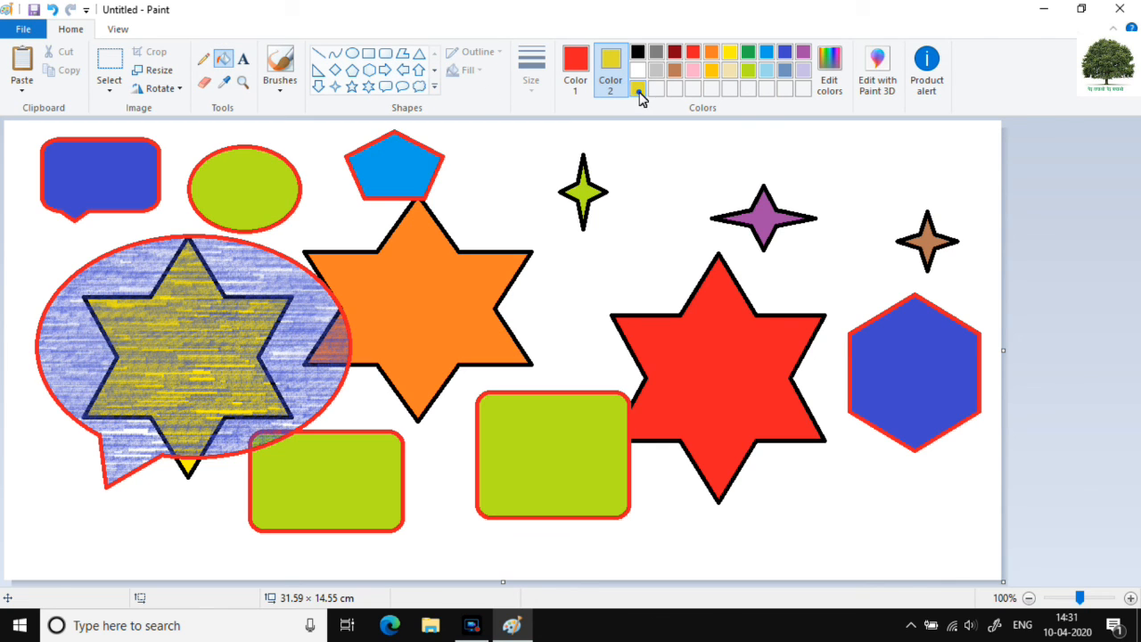
left_click(644, 183)
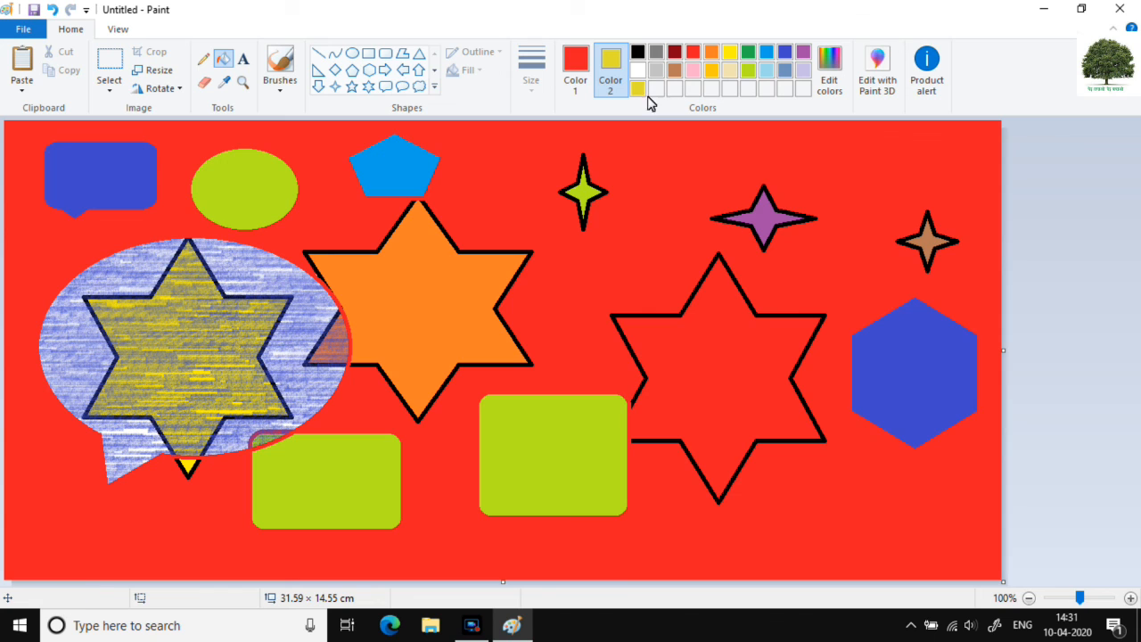
- Set Color 1 to the custom yellow and fill the red background with it
left_click(576, 64)
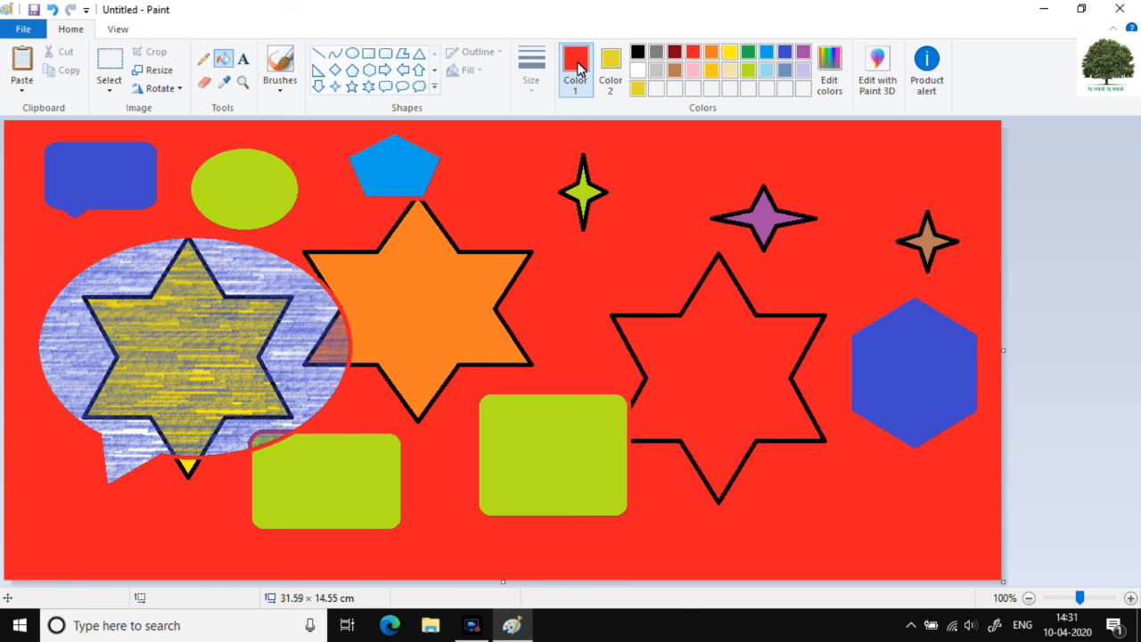
left_click(636, 89)
left_click(635, 200)
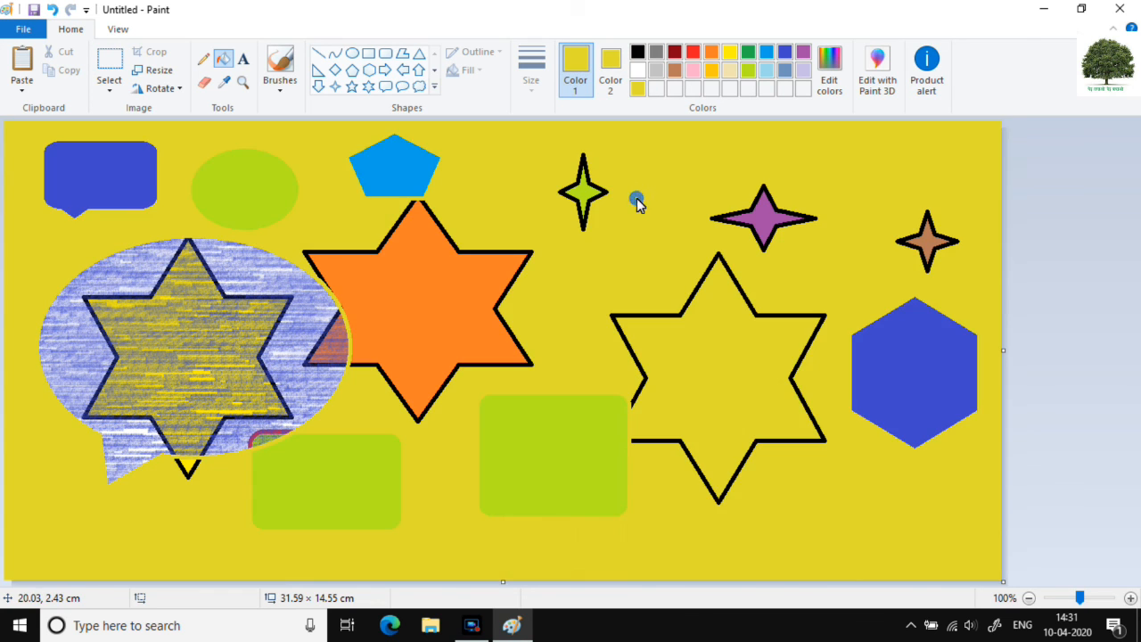
- Fill the orange star with the custom yellow and try the same fill on the outlined star, the hexagon and the star under the callout
left_click(478, 339)
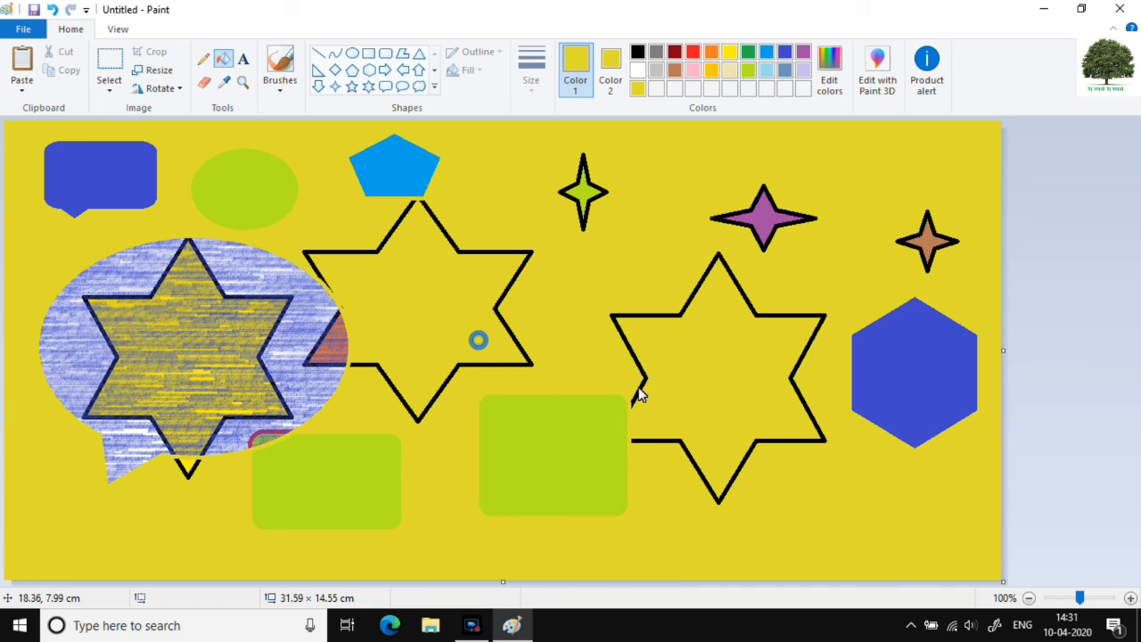
left_click(726, 392)
left_click(900, 372)
left_click(200, 339)
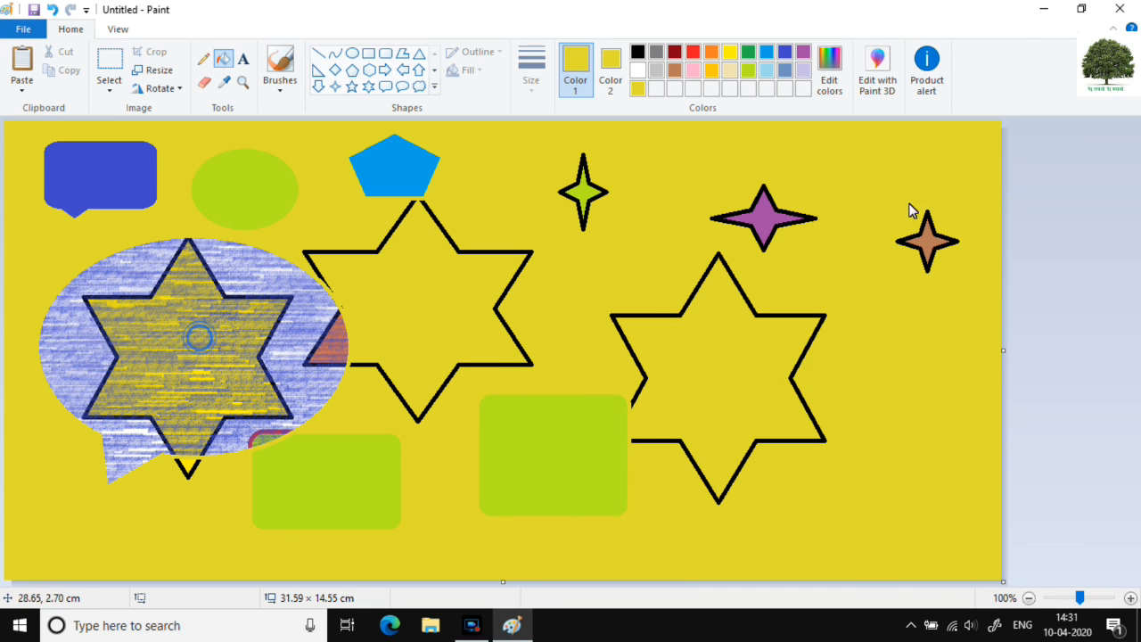
- Start editing the picture in Paint 3D and save it first to the Desktop as a JPEG named 12
left_click(877, 89)
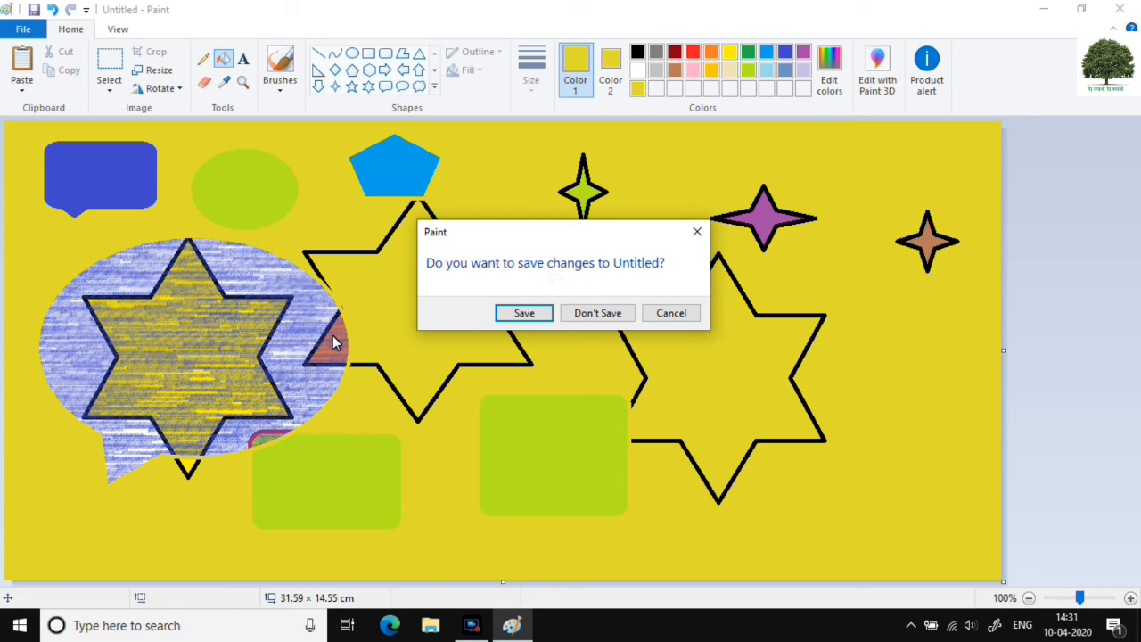
left_click(524, 312)
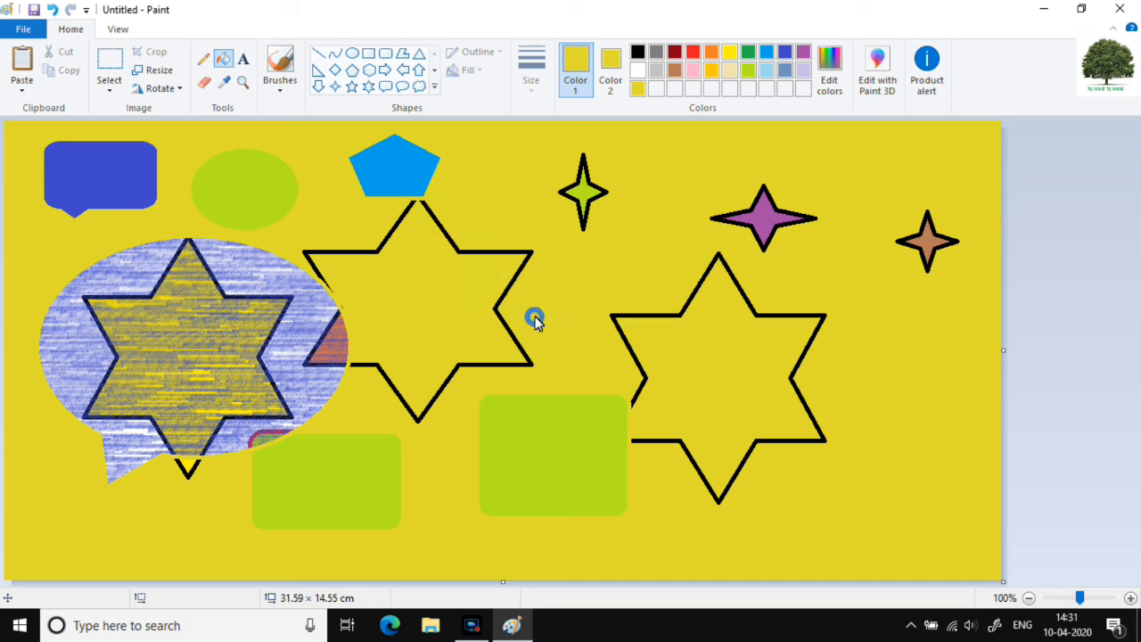
scroll(374, 239, "up", 1)
left_click(362, 216)
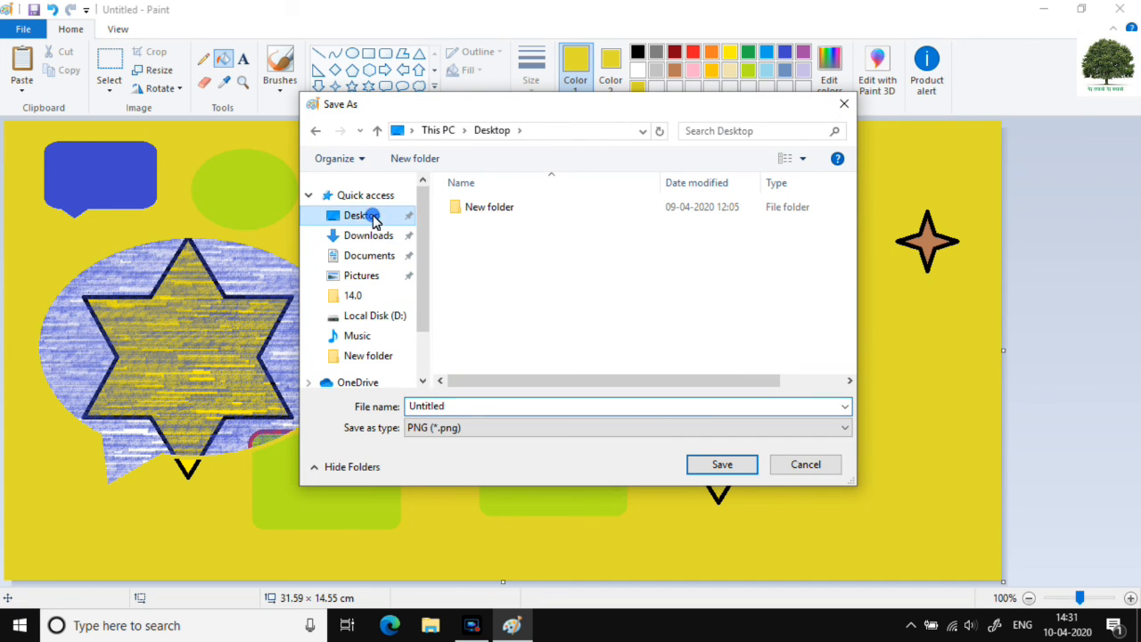
left_click(484, 406)
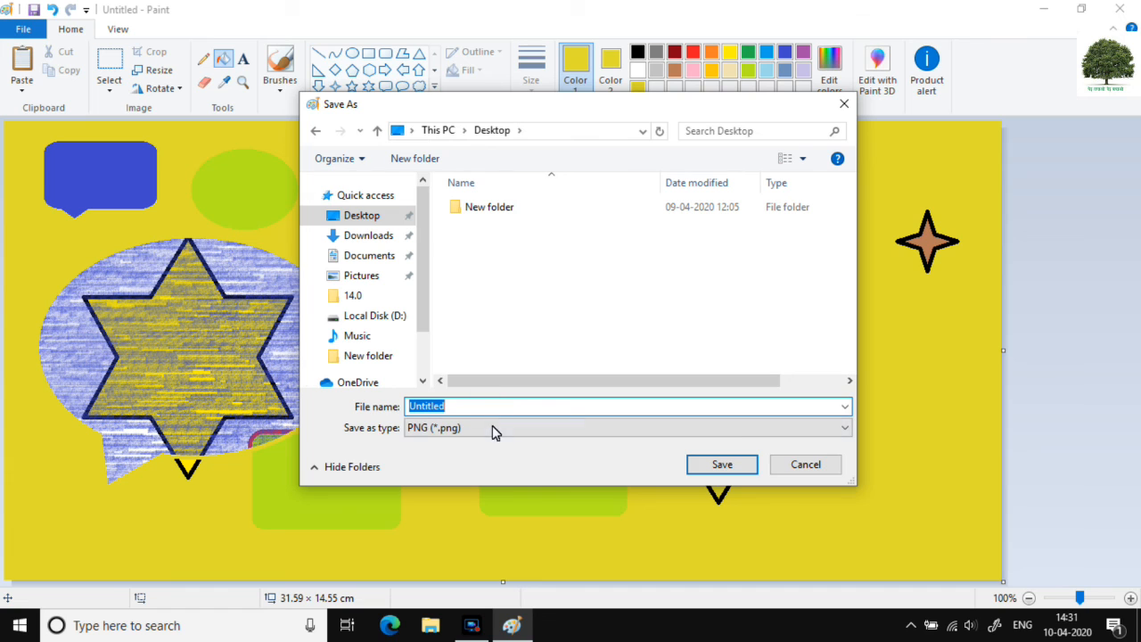
left_click(496, 429)
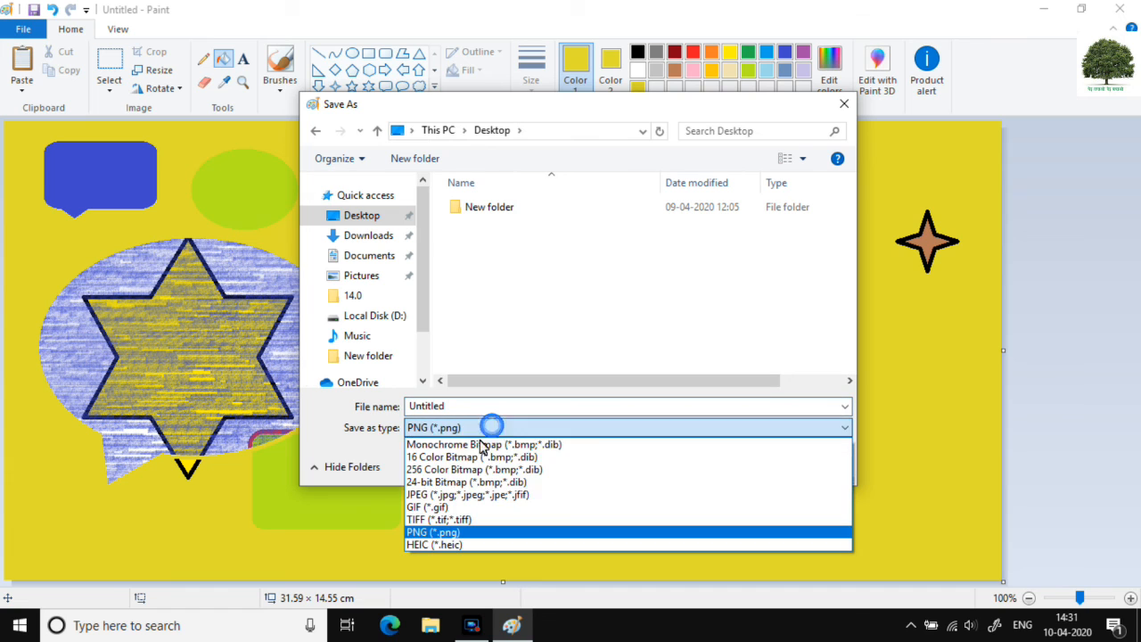
left_click(447, 495)
left_click(455, 407)
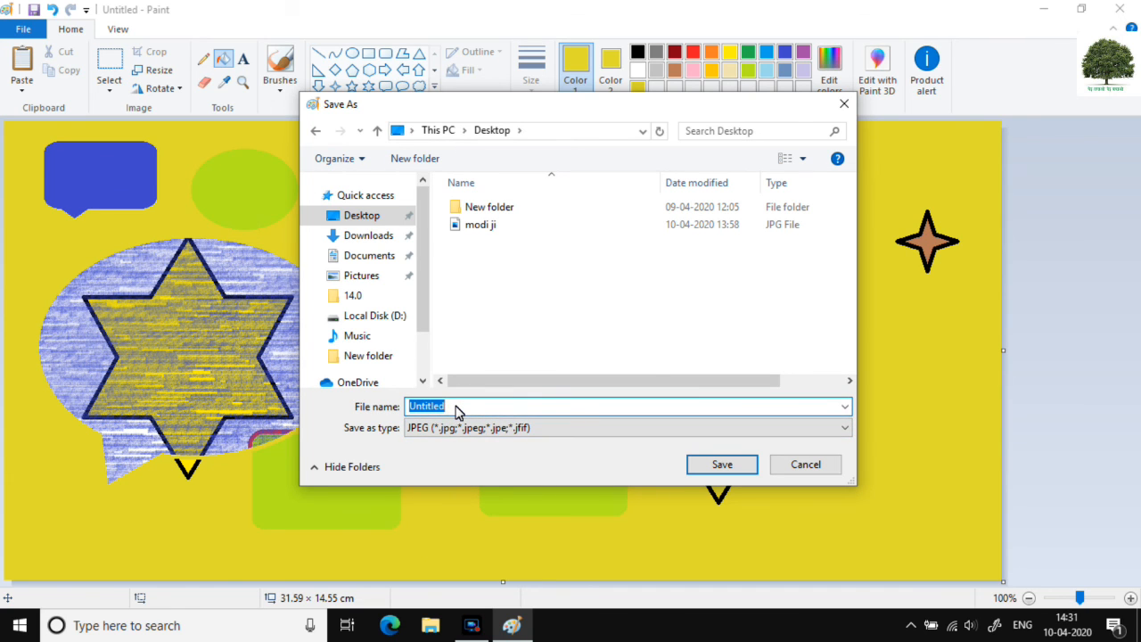
type("12")
left_click(720, 463)
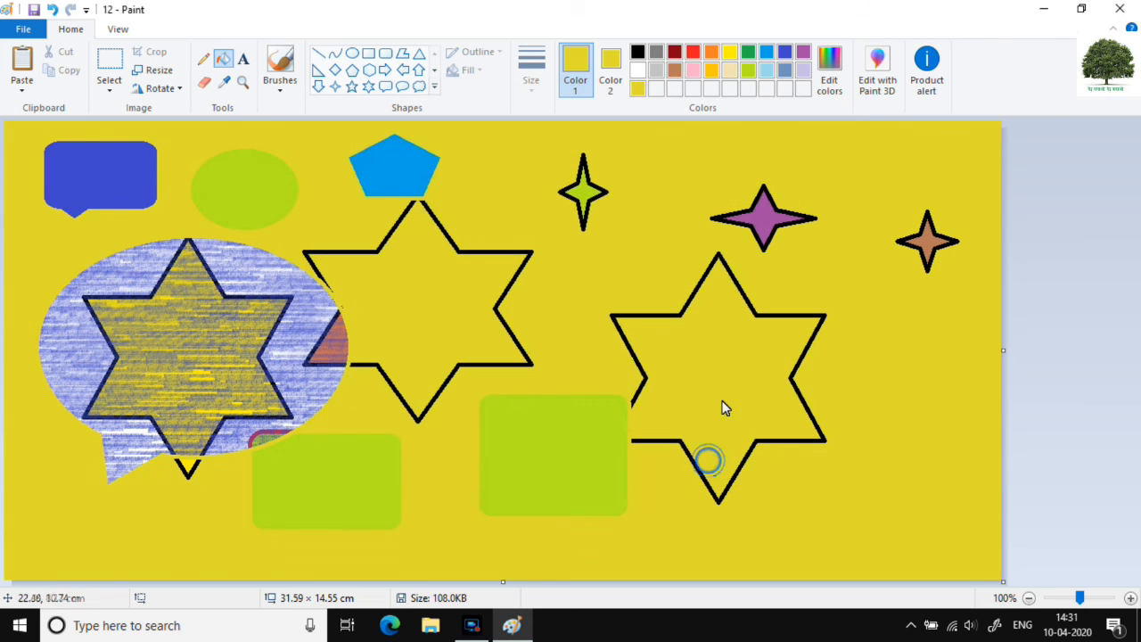
- Open the saved picture in Paint 3D, view it maximized at different zoom levels and return to Paint
left_click(880, 71)
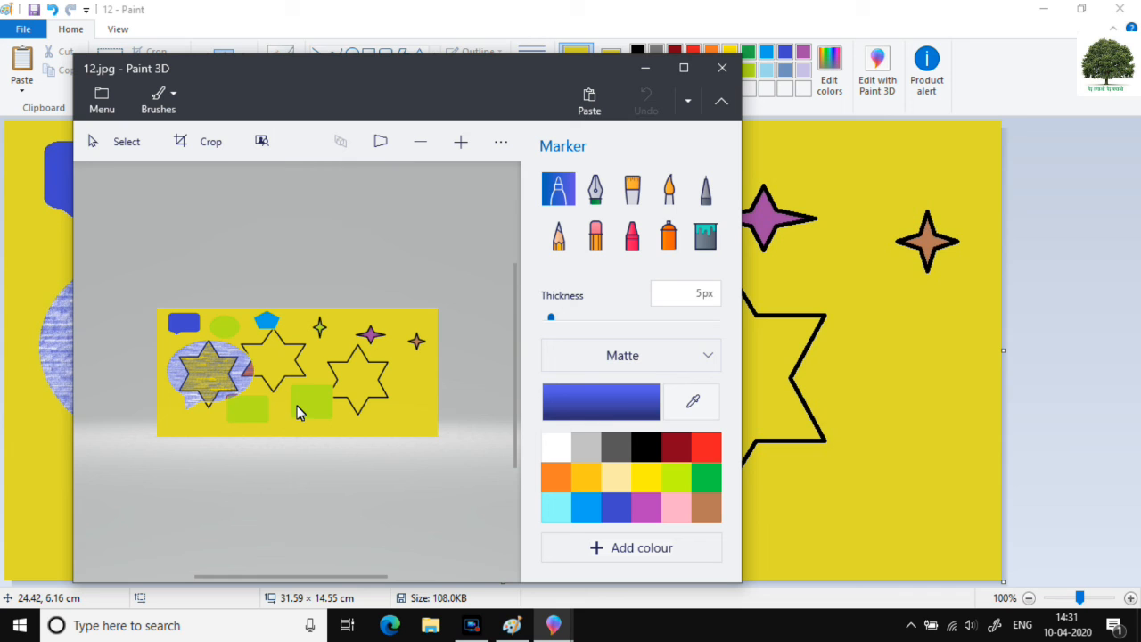
scroll(298, 412, "up", 3)
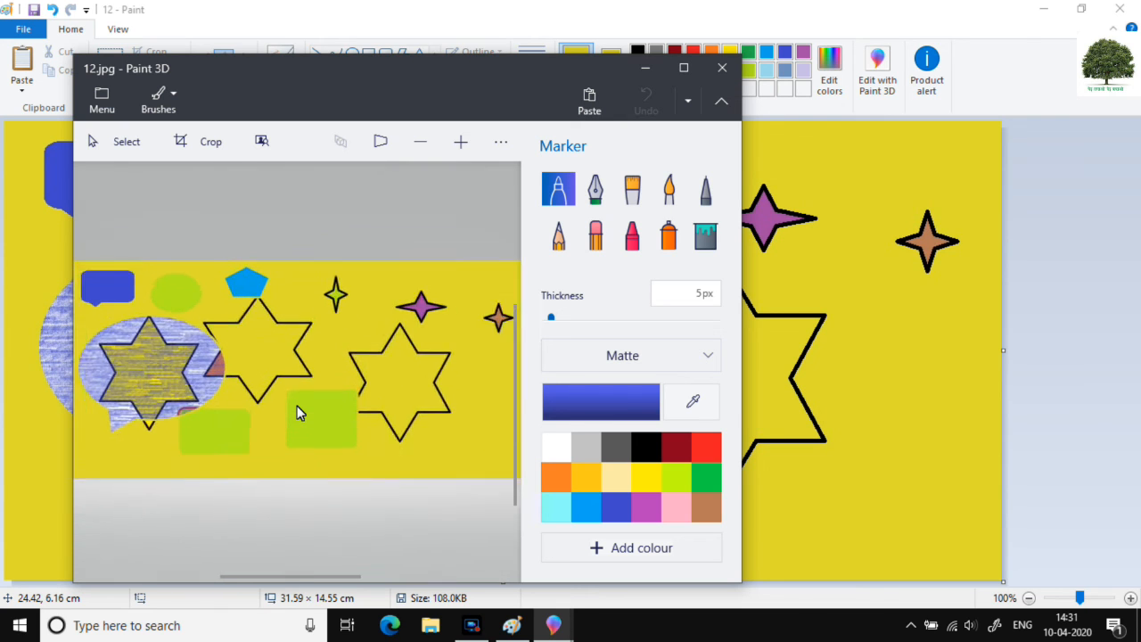
scroll(301, 410, "down", 2)
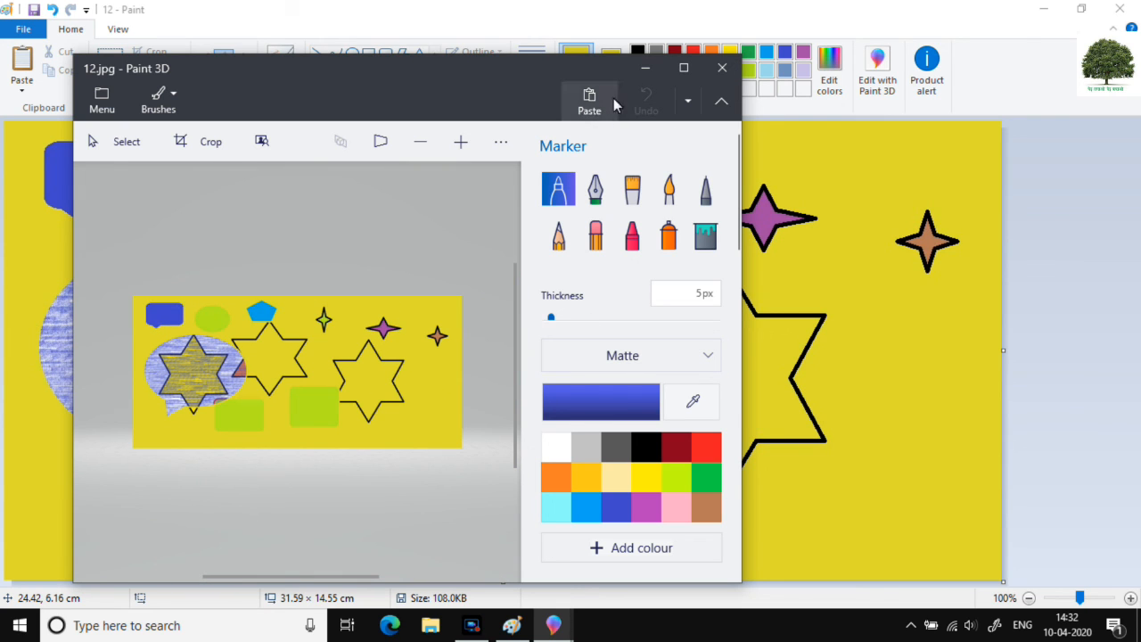
left_click(682, 68)
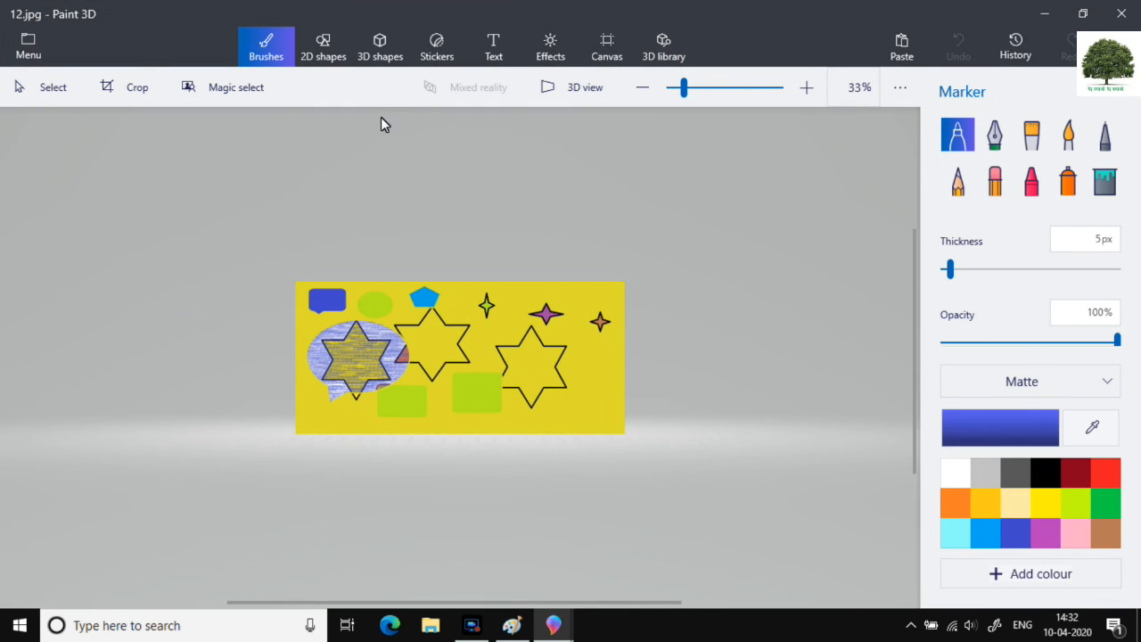
scroll(498, 415, "down", 3)
scroll(499, 415, "up", 3)
scroll(498, 416, "up", 3)
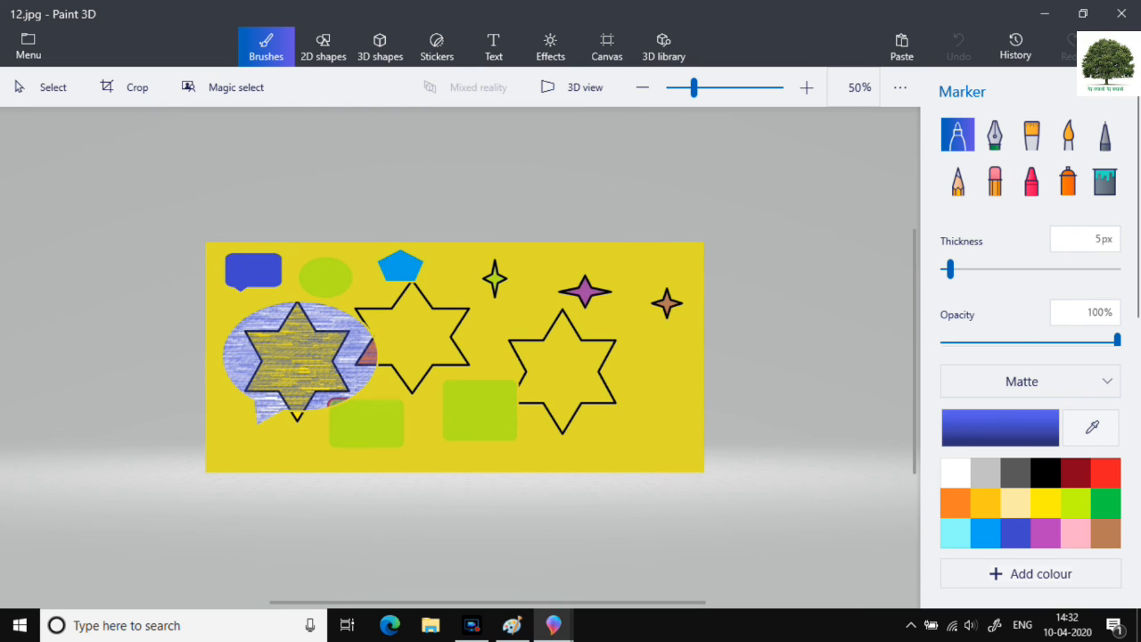
left_click(1120, 18)
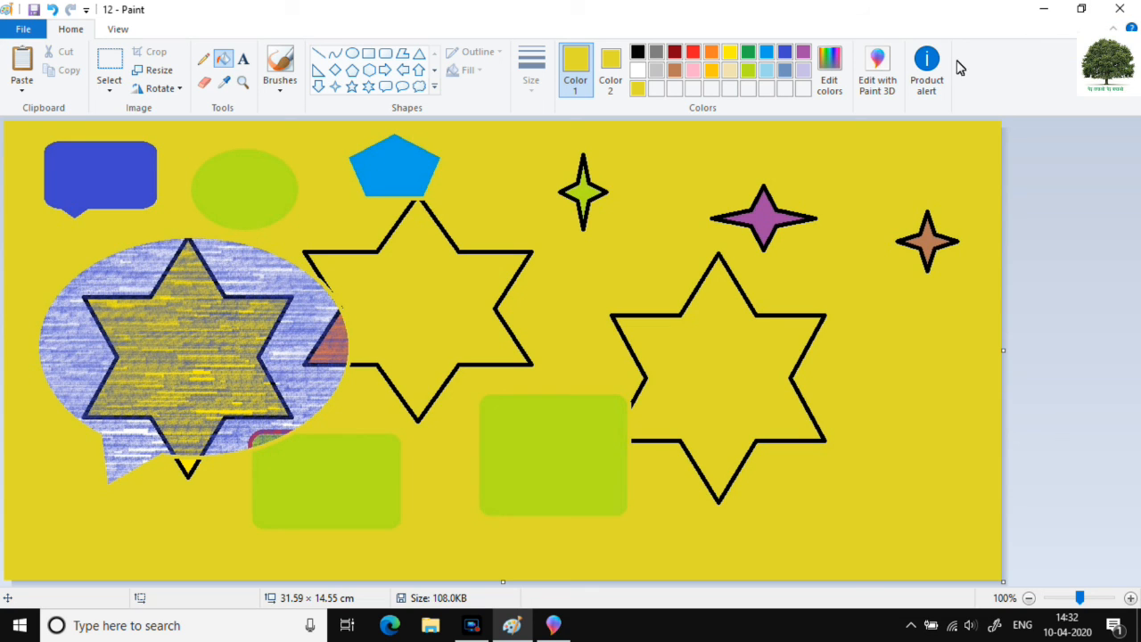
- Read Paint's product alert and look over the options for using the picture as desktop background
left_click(931, 72)
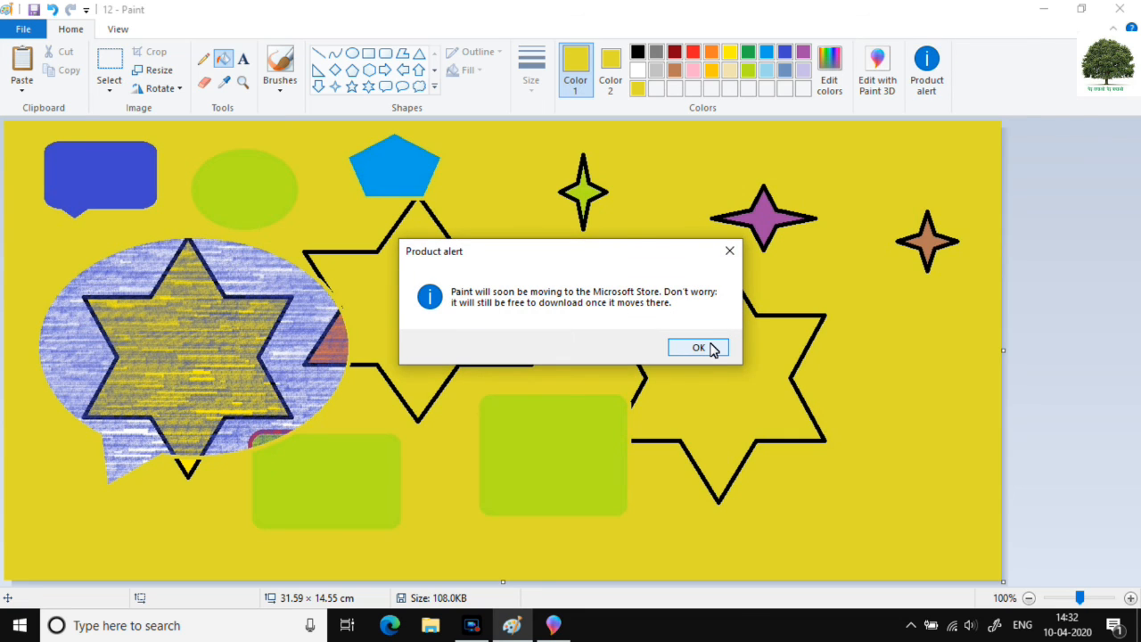
left_click(699, 348)
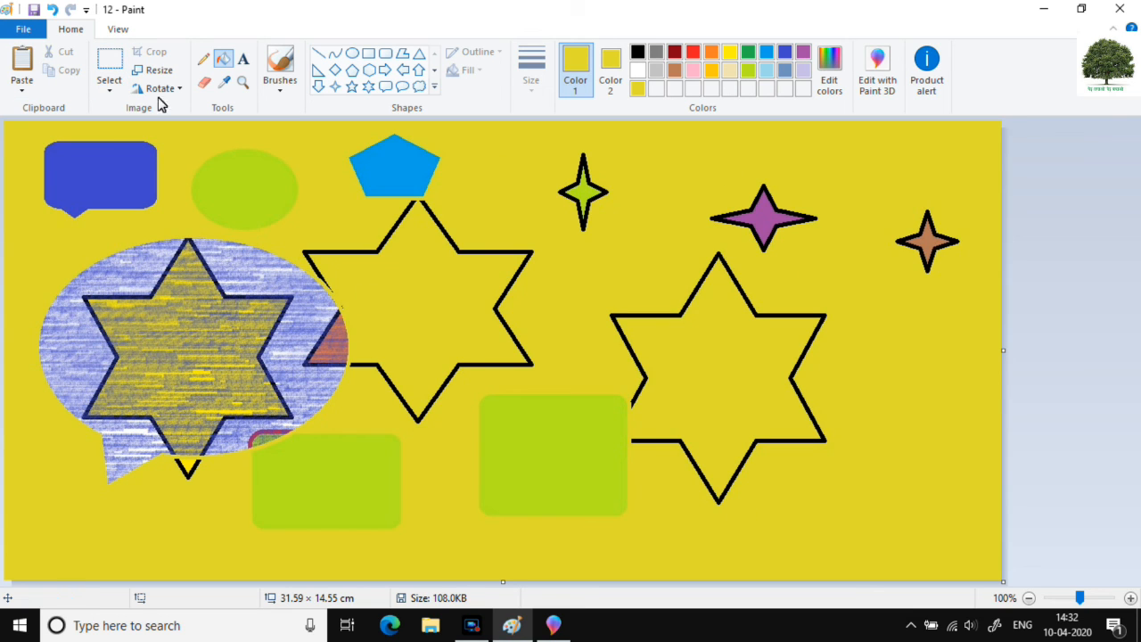
left_click(25, 28)
mouse_move(75, 332)
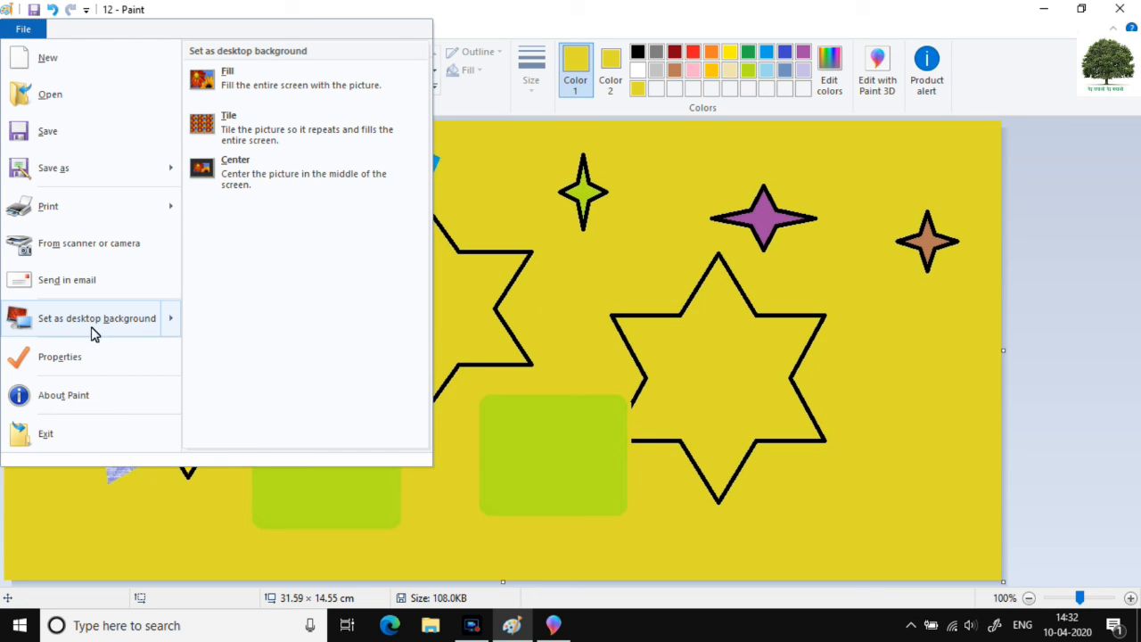
left_click(721, 386)
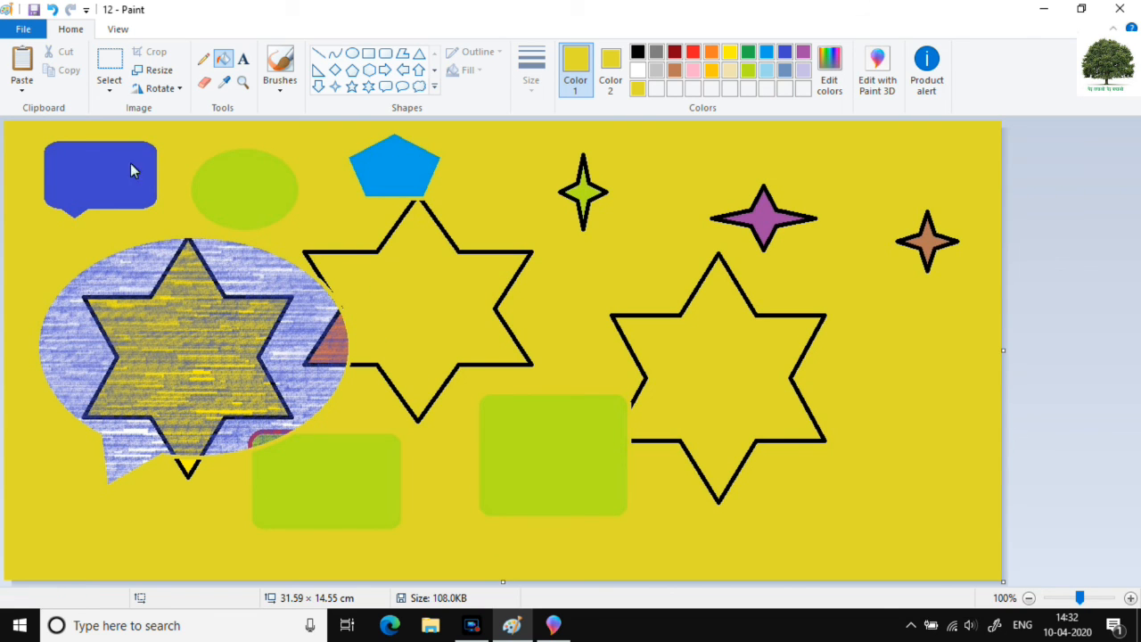
- Set the picture as desktop background with Fill, check it on the desktop and close Paint 3D before returning to Paint
left_click(24, 32)
mouse_move(58, 325)
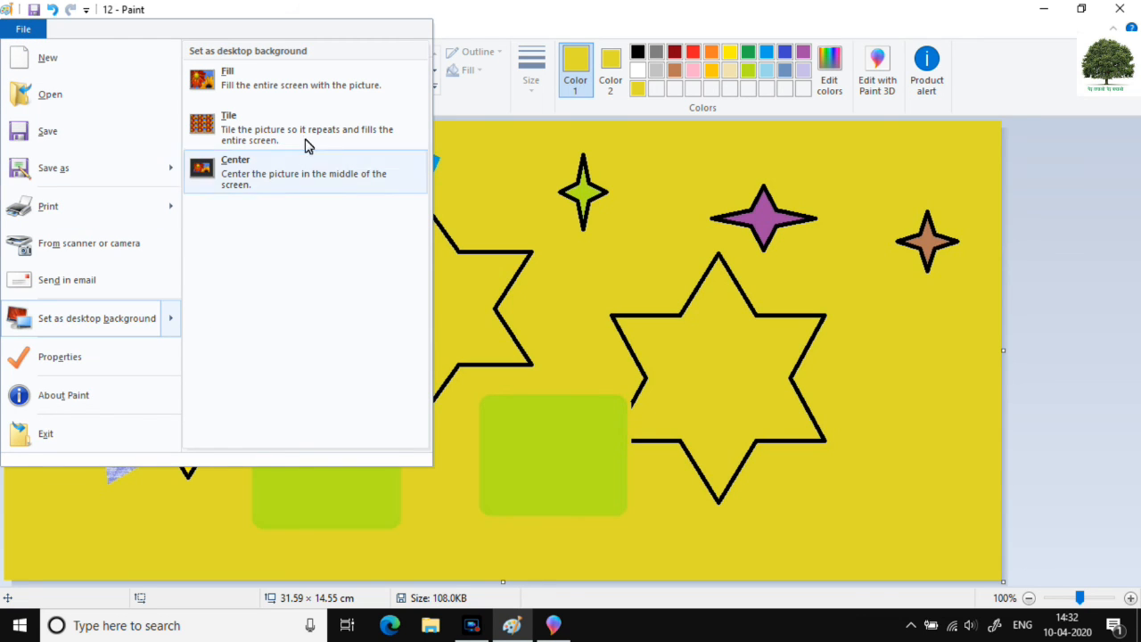
left_click(301, 85)
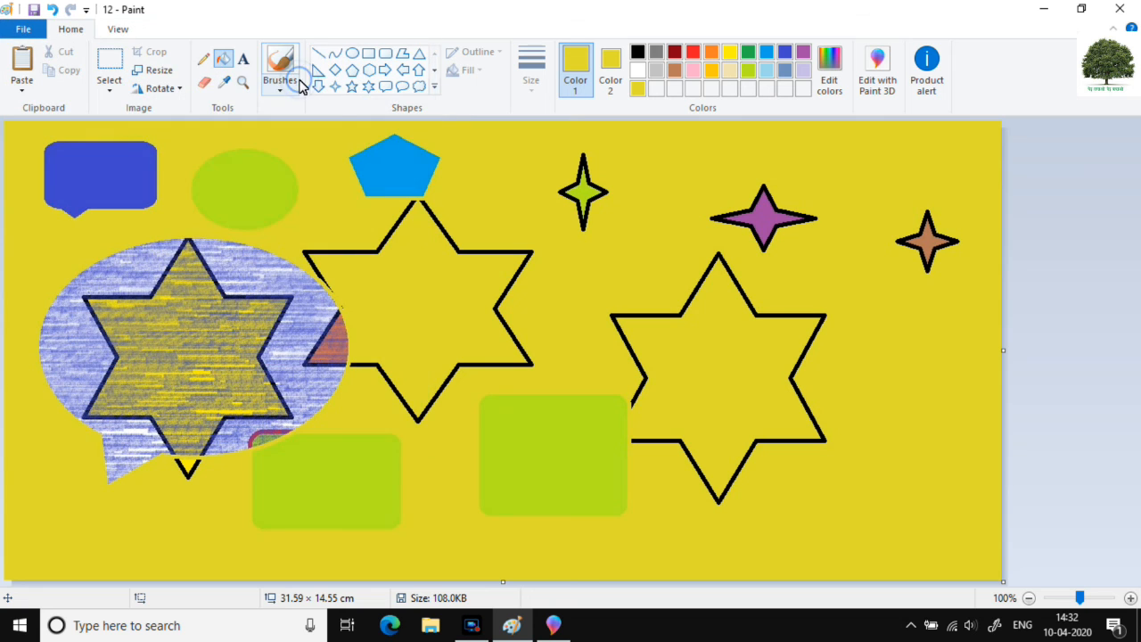
left_click(1044, 8)
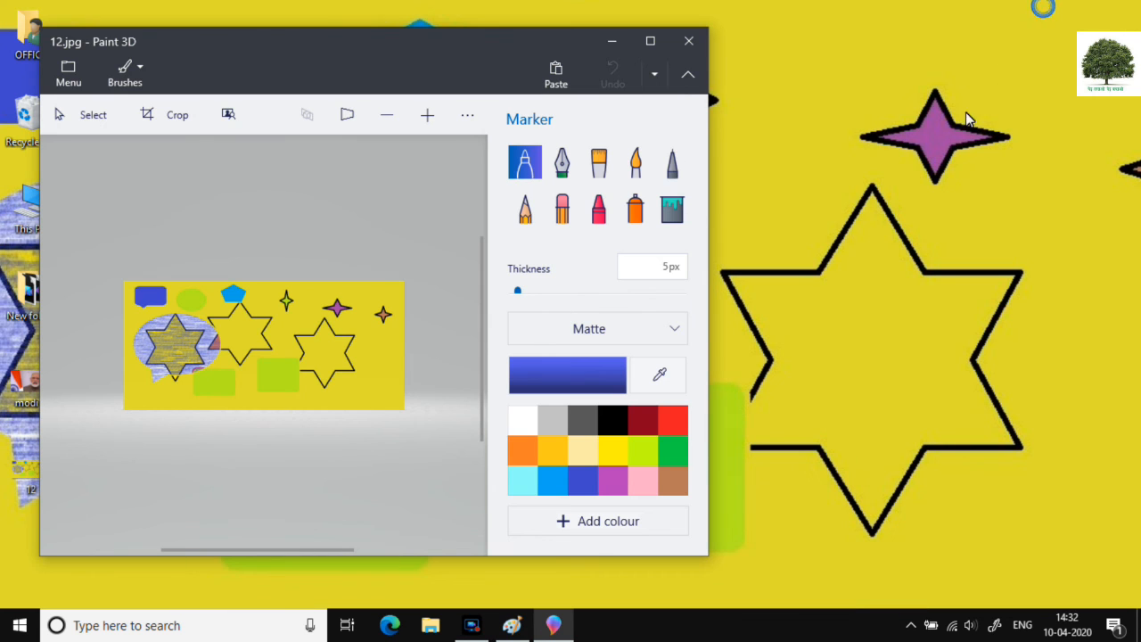
left_click(685, 39)
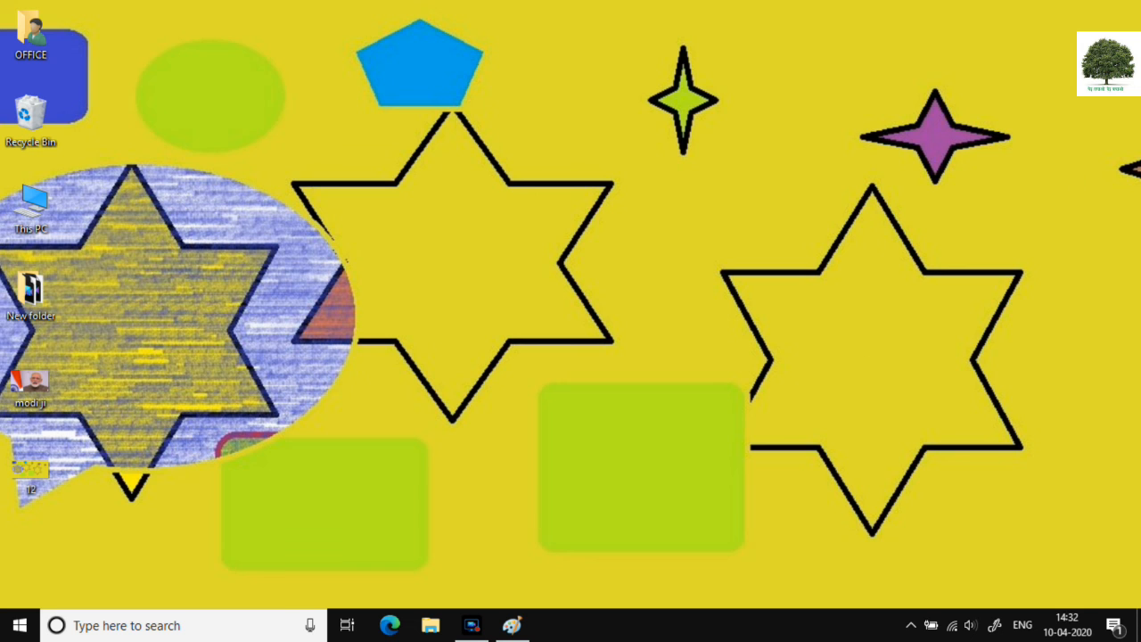
left_click(512, 625)
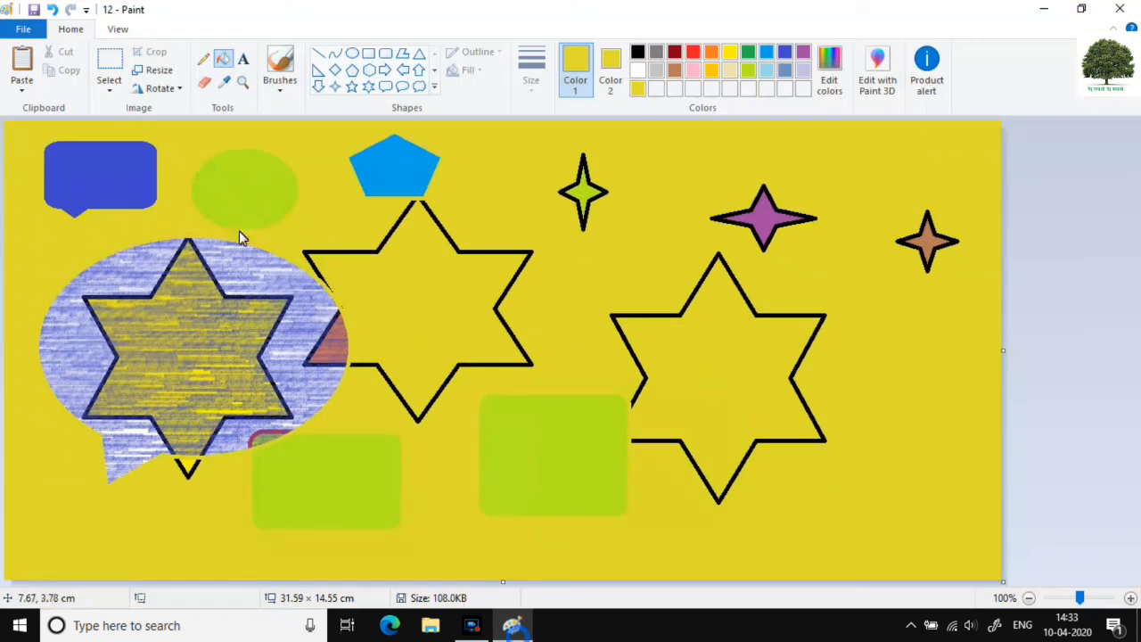
- Set the picture as desktop background with Tile and check it on the desktop
left_click(23, 28)
mouse_move(76, 317)
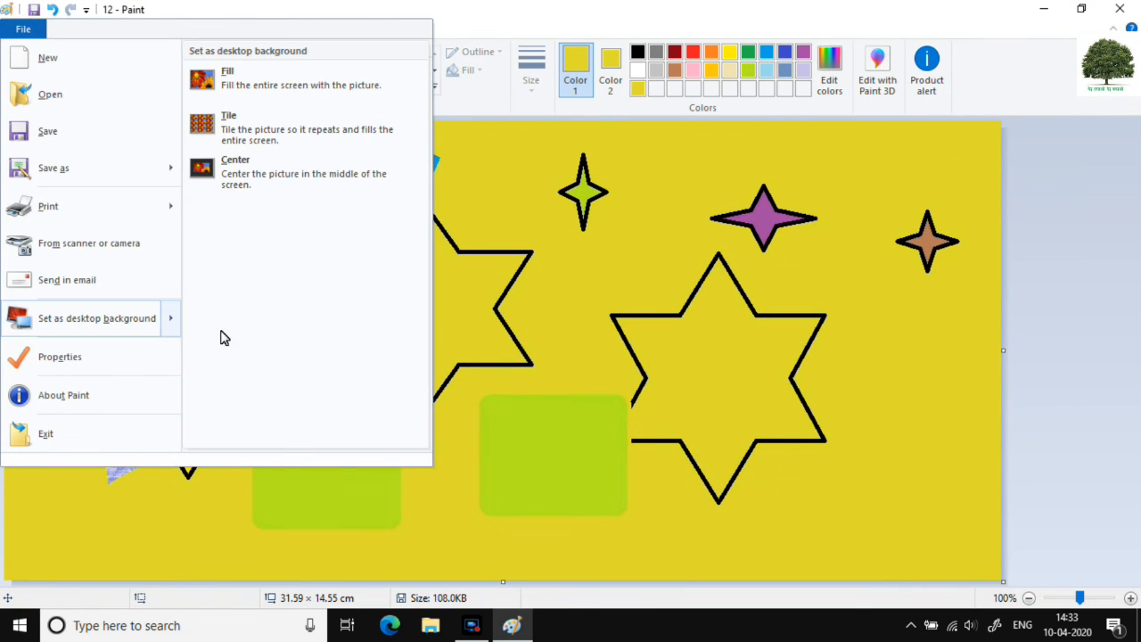
left_click(252, 132)
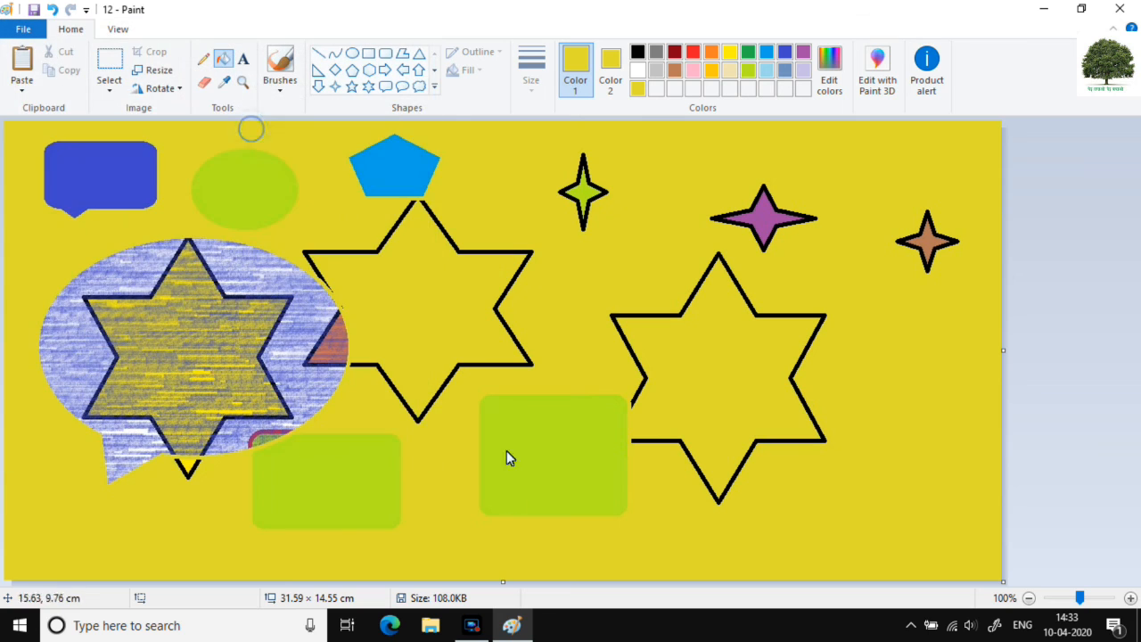
left_click(512, 625)
left_click(511, 625)
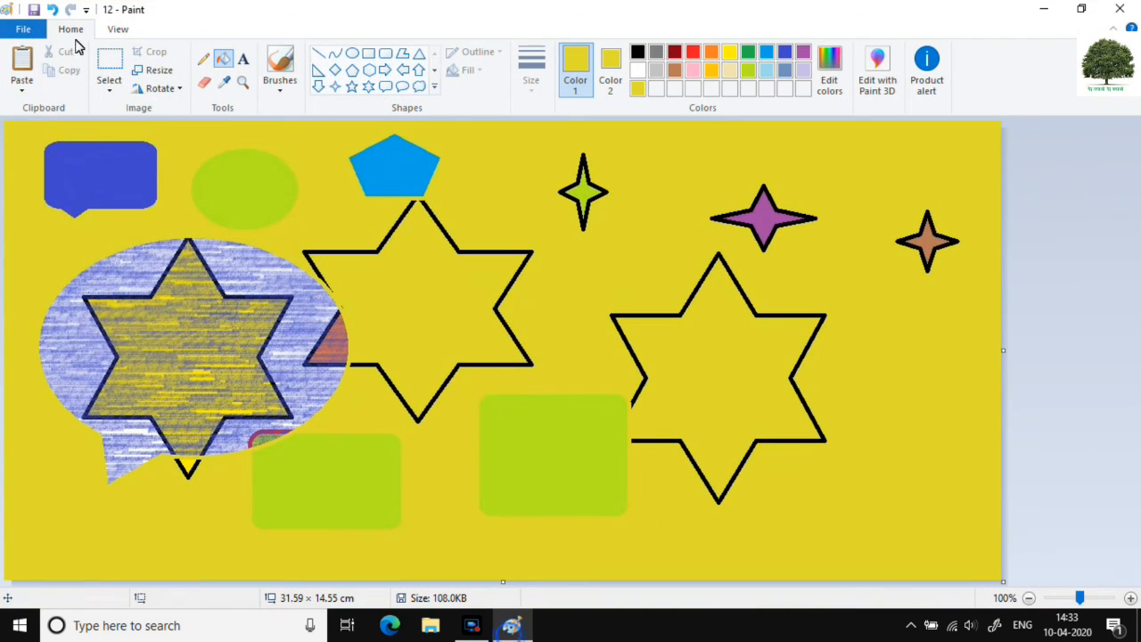
- Set the picture as desktop background with Center, check it on the desktop and return to Paint
left_click(22, 29)
mouse_move(90, 319)
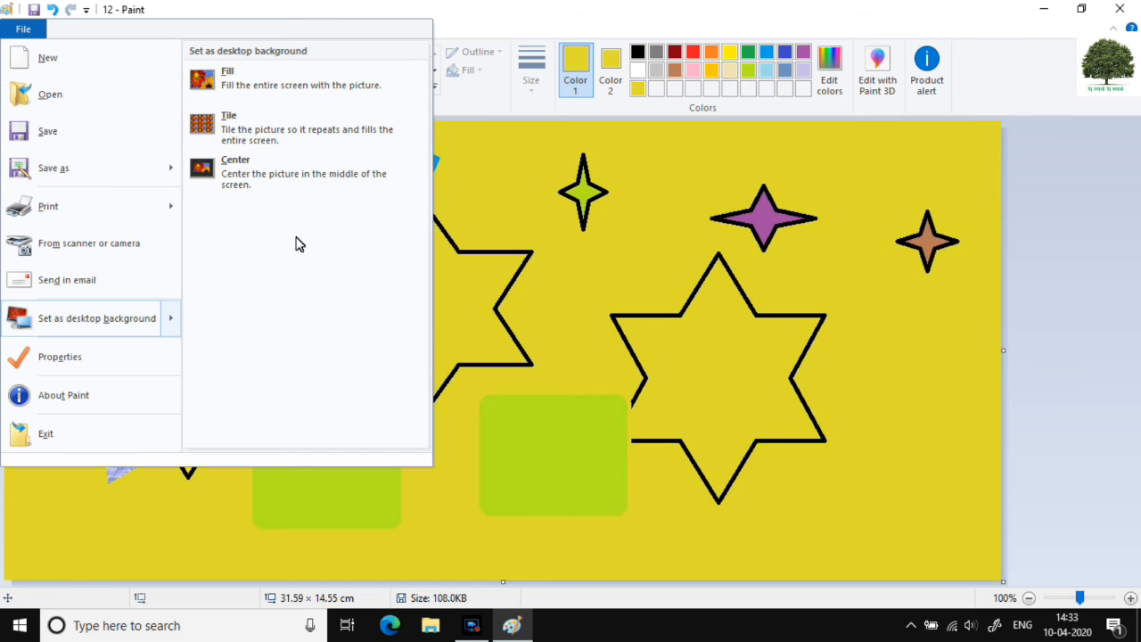
left_click(288, 169)
left_click(515, 622)
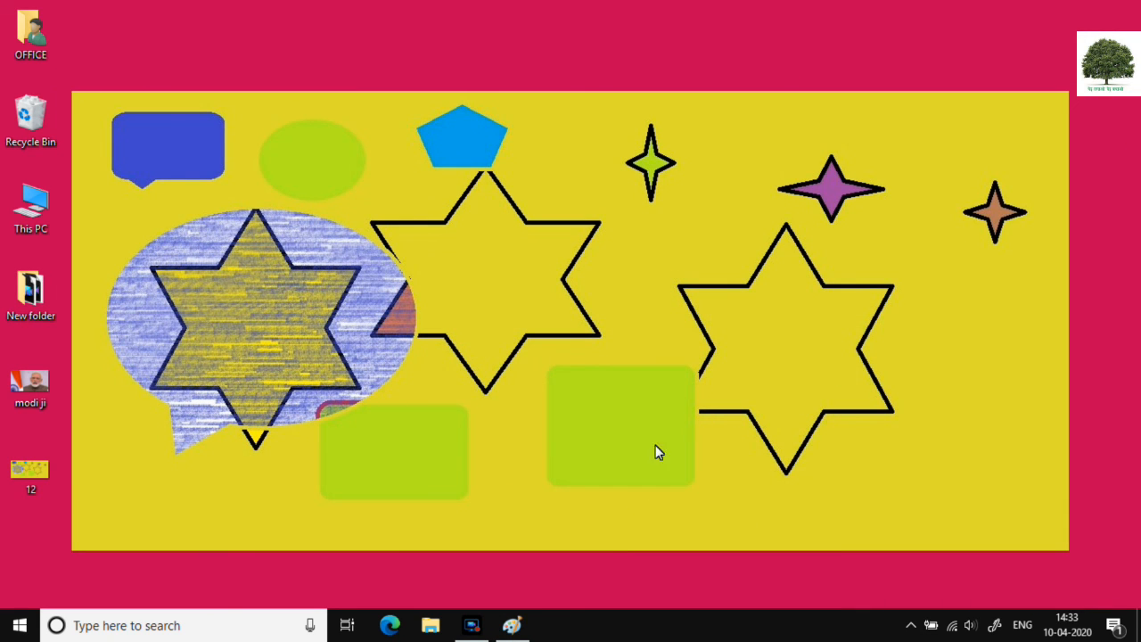
left_click(512, 617)
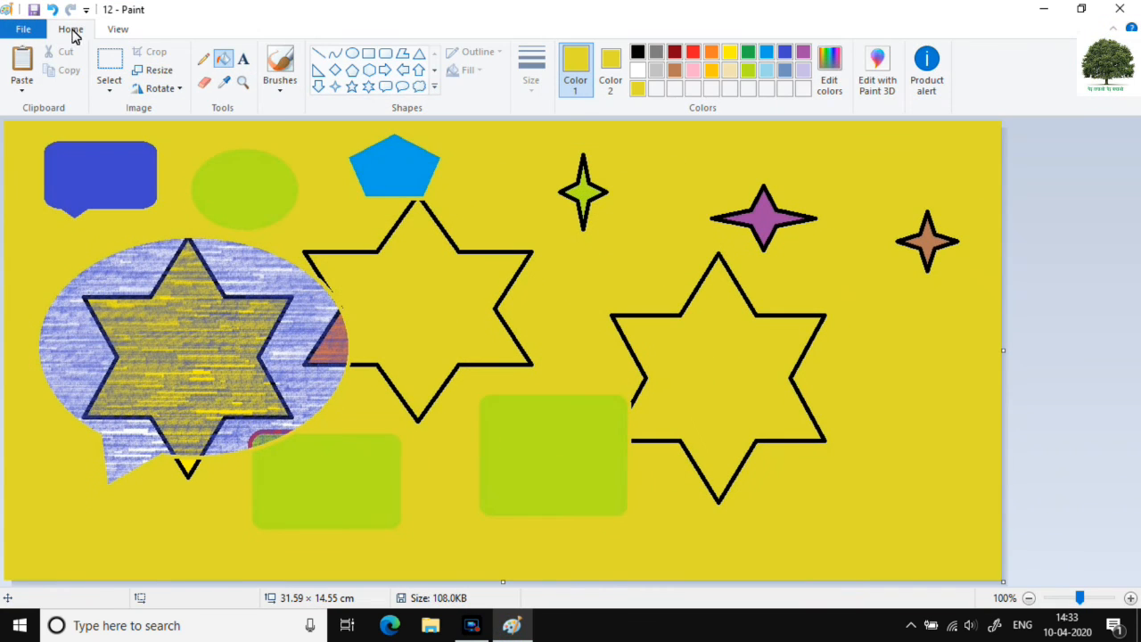
left_click(20, 30)
mouse_move(94, 325)
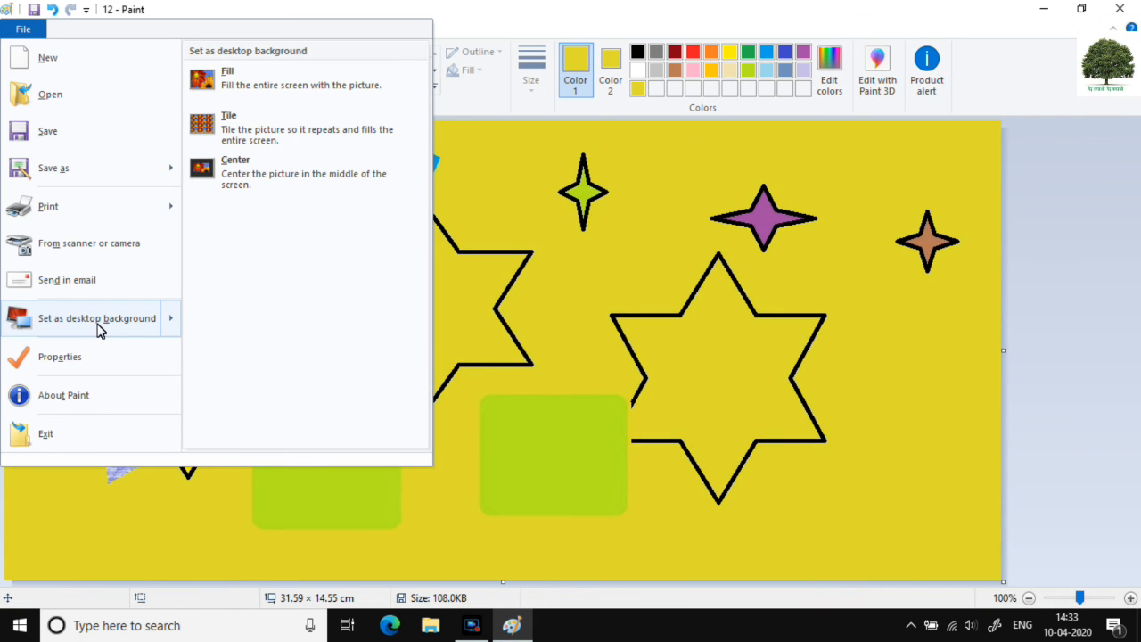
left_click(520, 256)
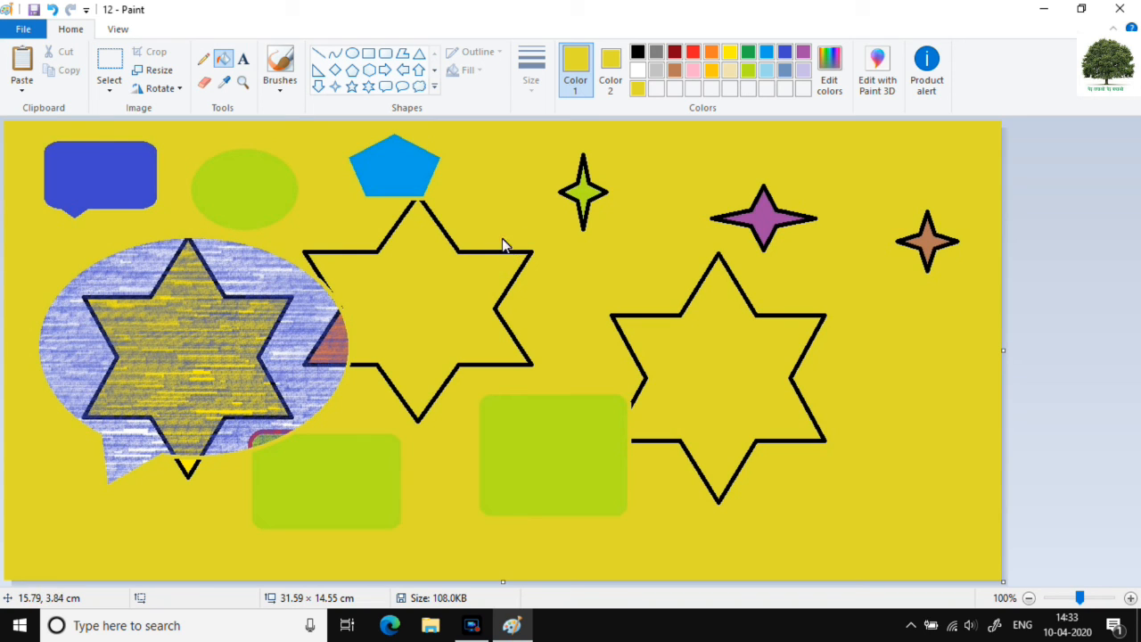
- Zoom in on the picture to 500%
left_click(119, 32)
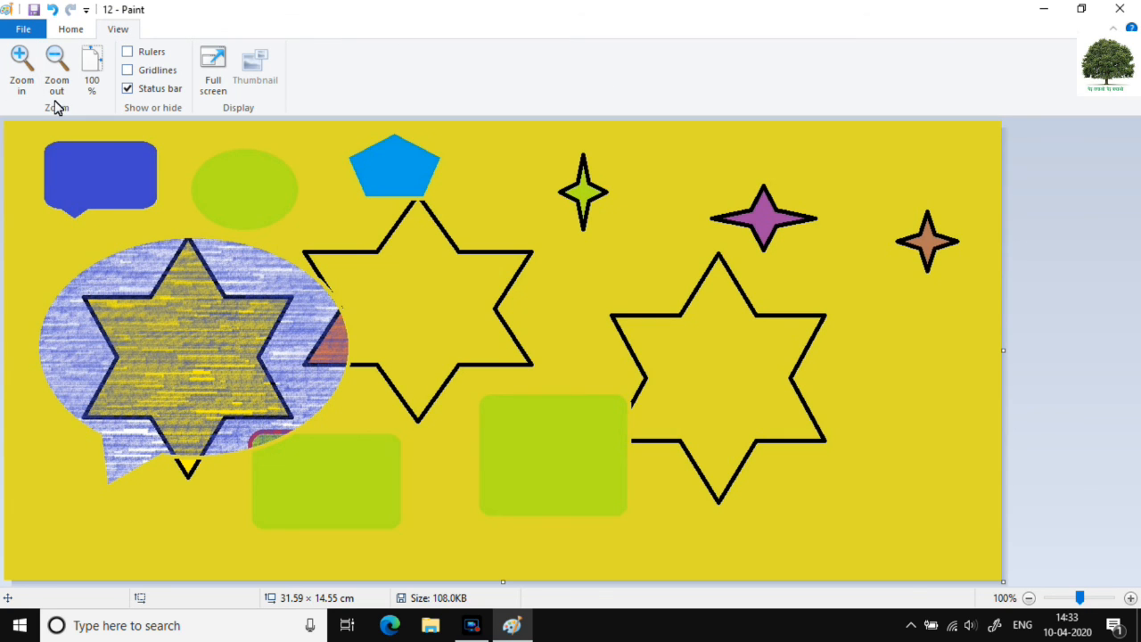
left_click(25, 56)
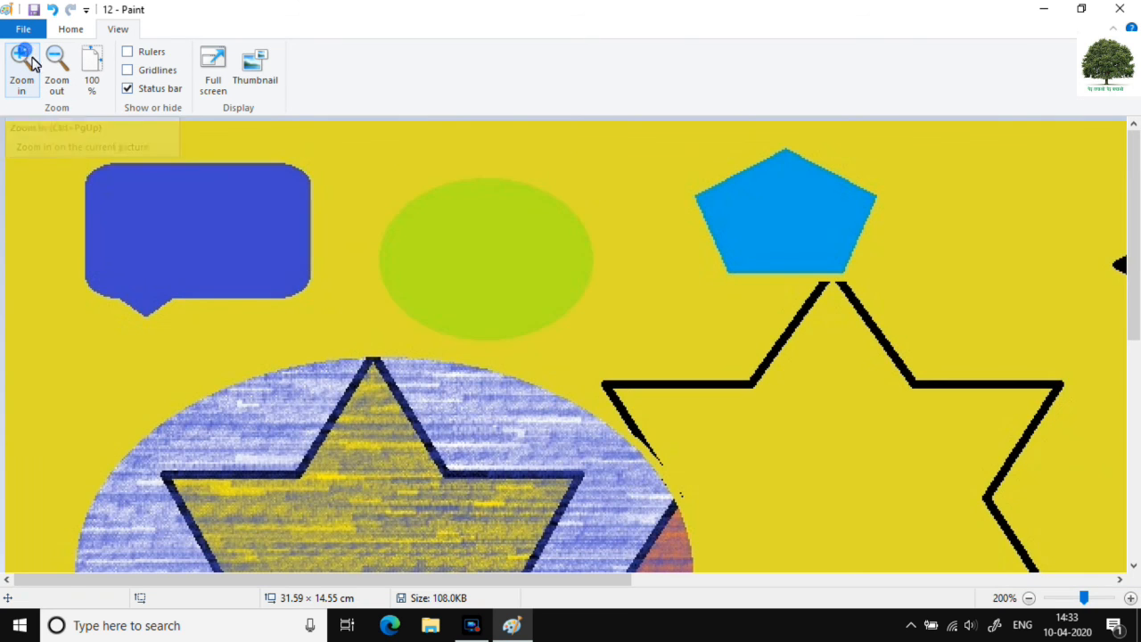
left_click(29, 56)
left_click(33, 62)
left_click(30, 58)
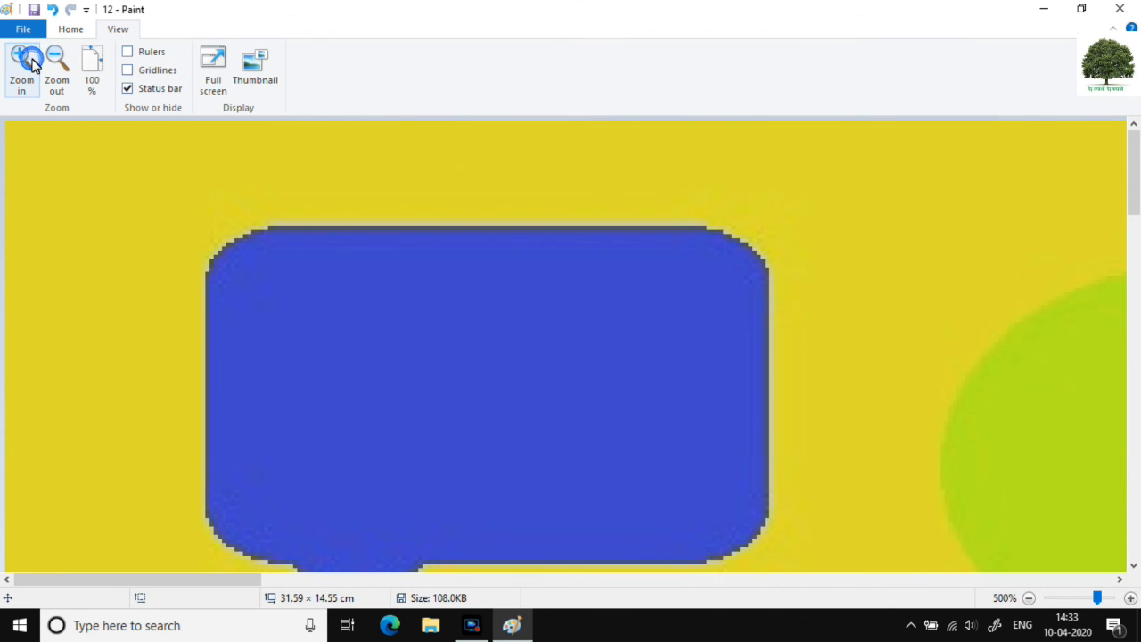
- Zoom the picture out to 25% and restore the view to 100%
left_click(57, 61)
left_click(58, 60)
left_click(59, 61)
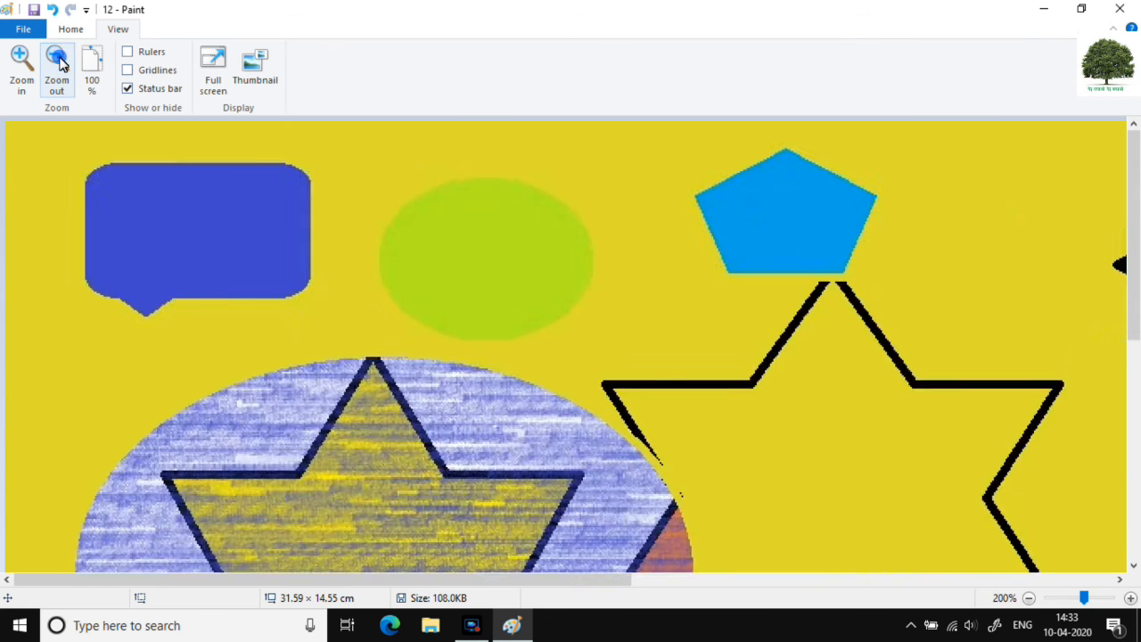
left_click(59, 61)
left_click(59, 60)
left_click(59, 61)
left_click(27, 62)
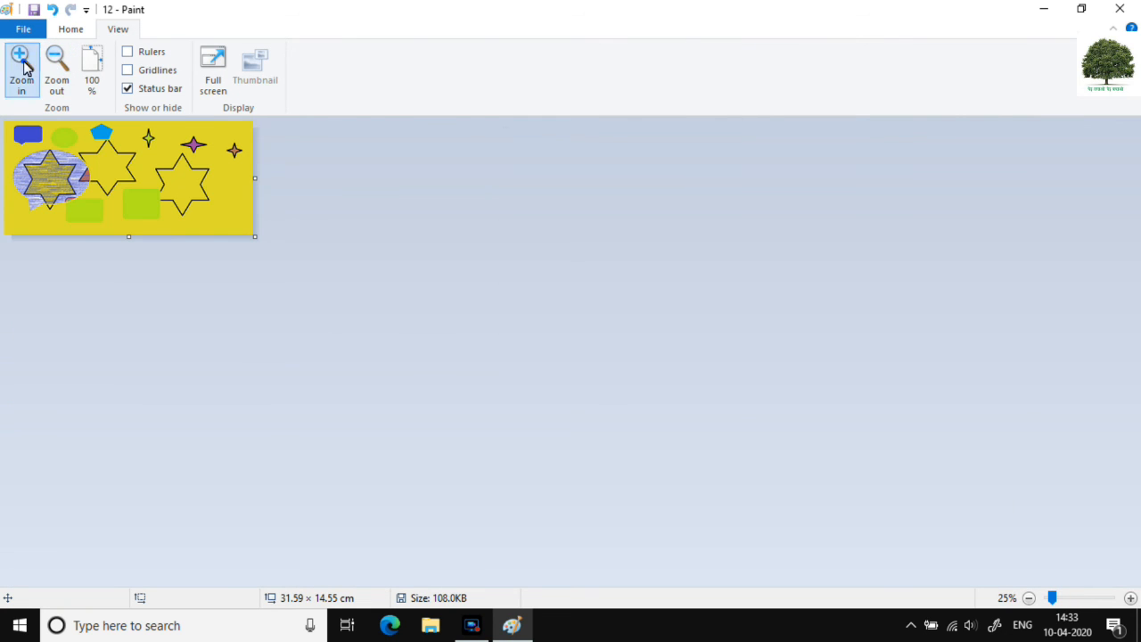
left_click(90, 64)
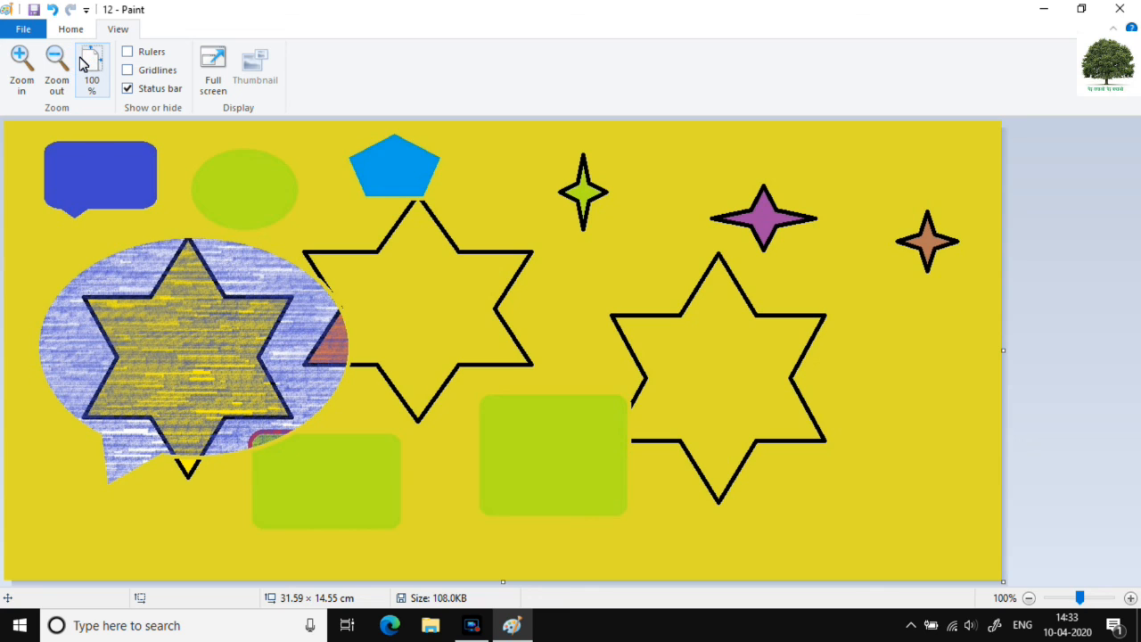
- Try the rulers on and off, and leave both rulers and gridlines displayed on the picture
left_click(128, 52)
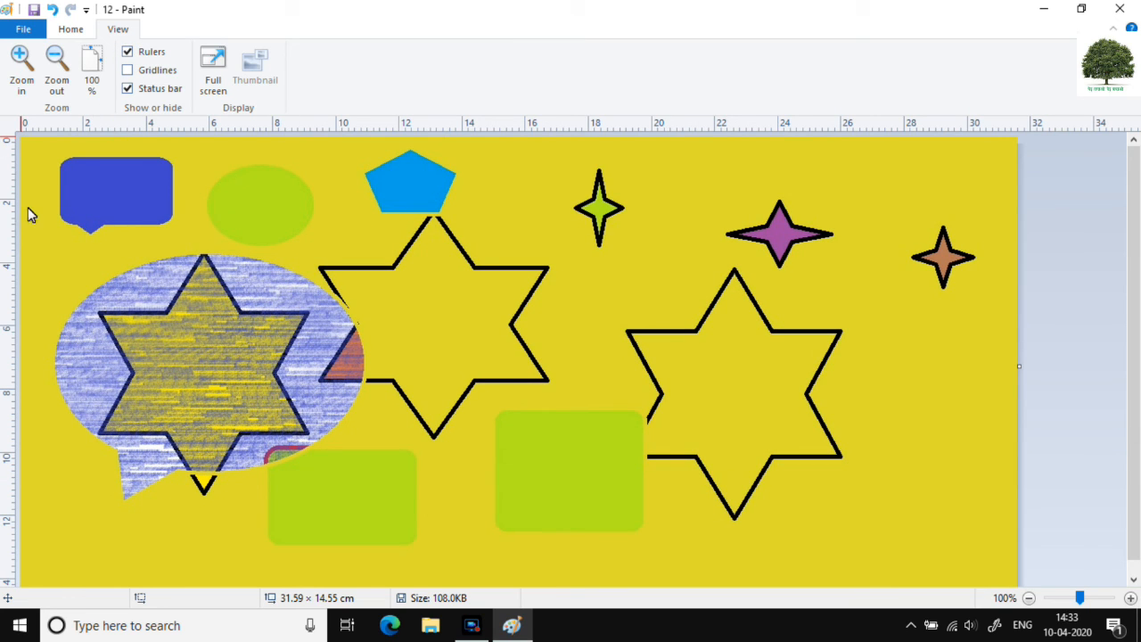
left_click(129, 52)
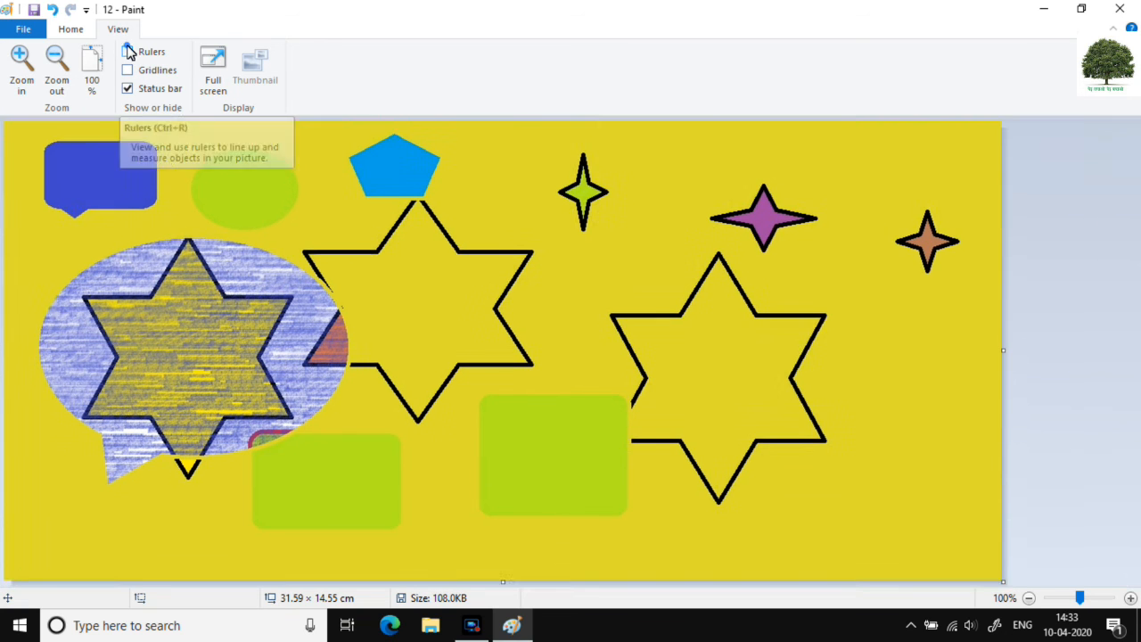
left_click(129, 51)
left_click(129, 71)
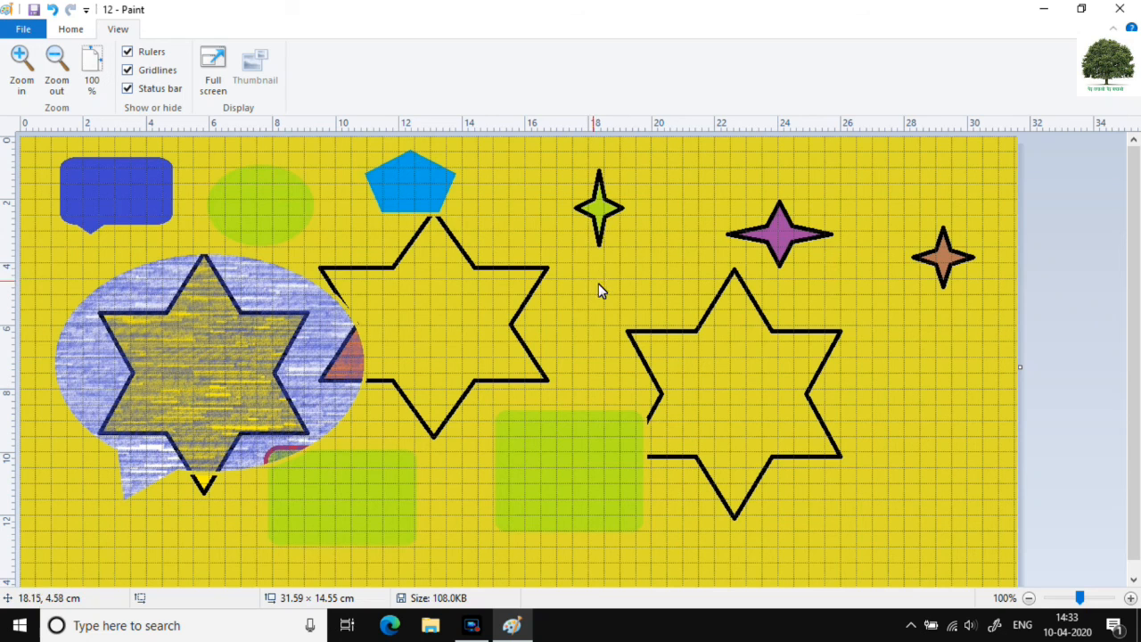
- View the stars picture in full screen and return to the editing window
left_click(220, 71)
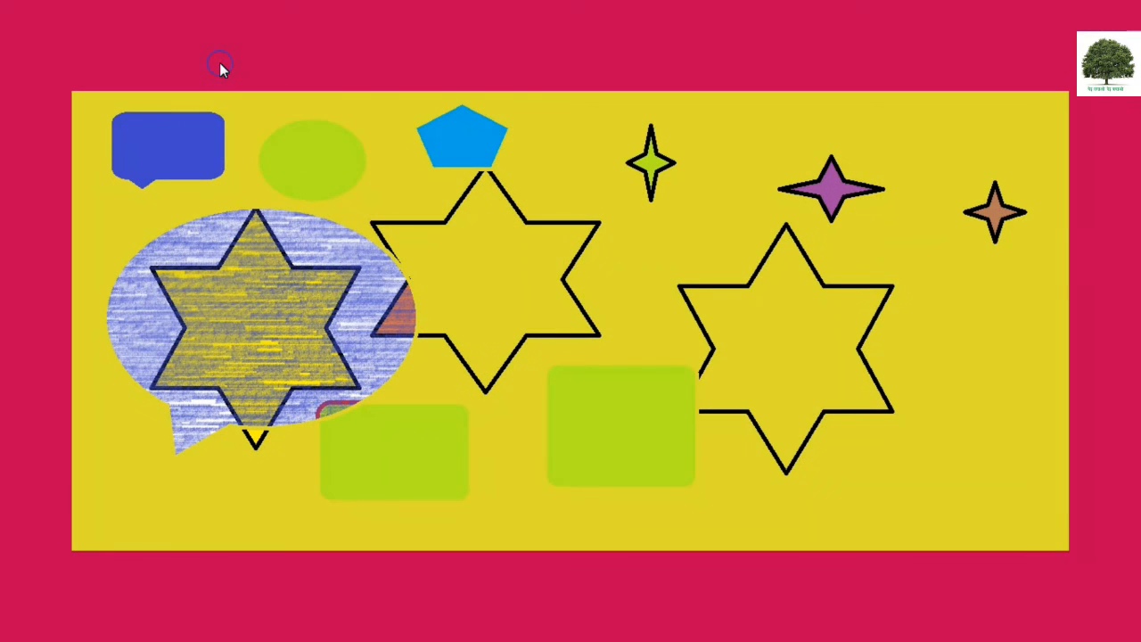
left_click(360, 222)
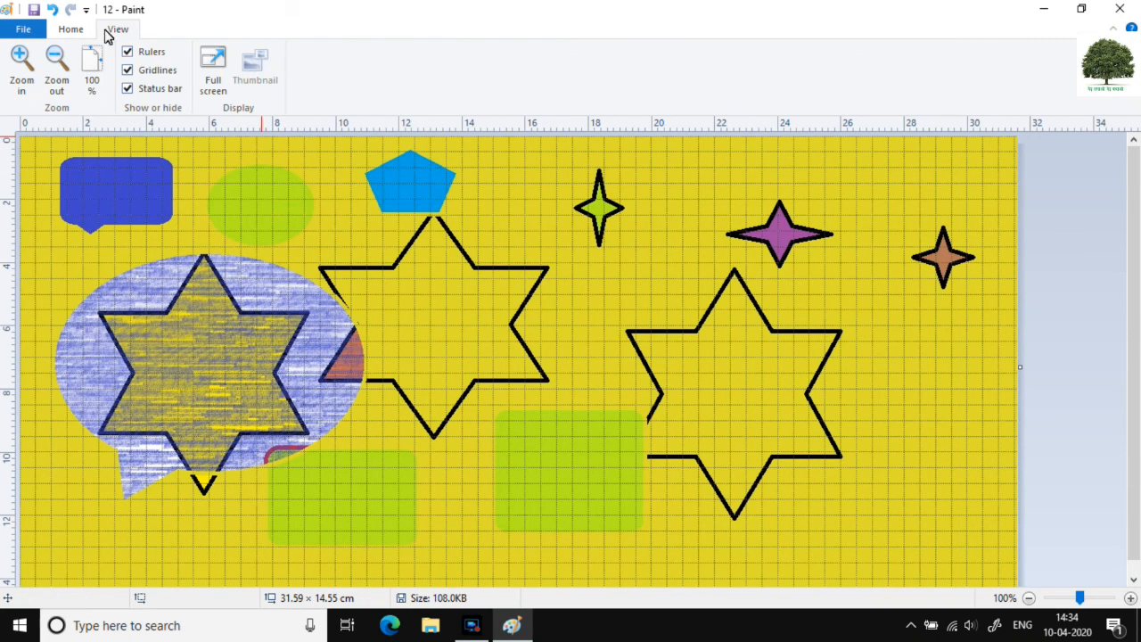
- Return to the drawing tools and exit Paint
left_click(74, 31)
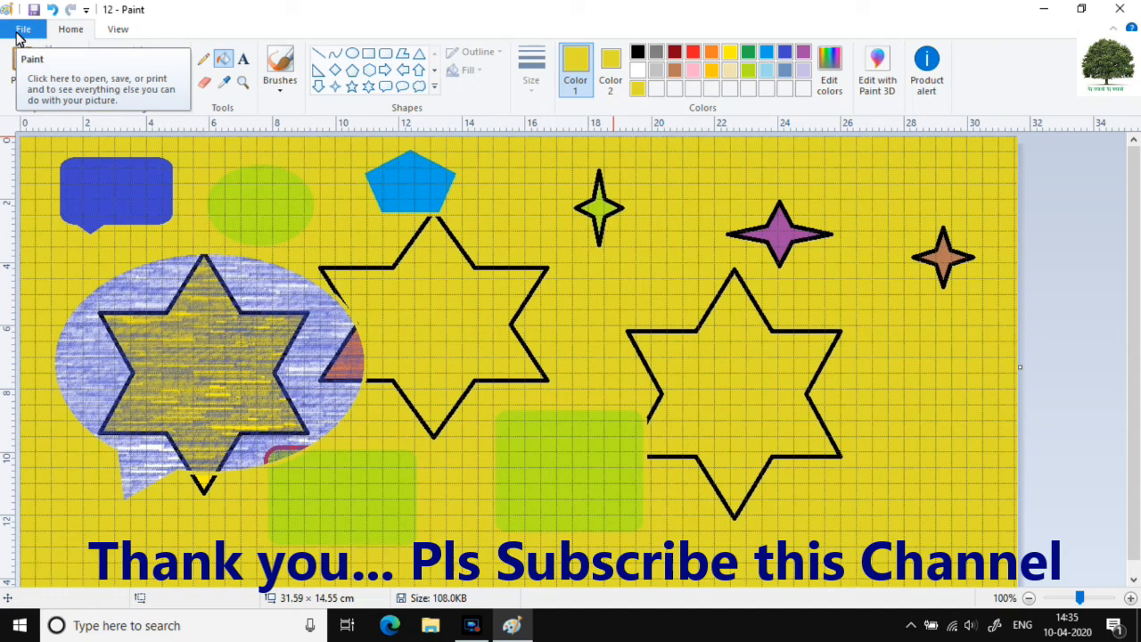
left_click(20, 32)
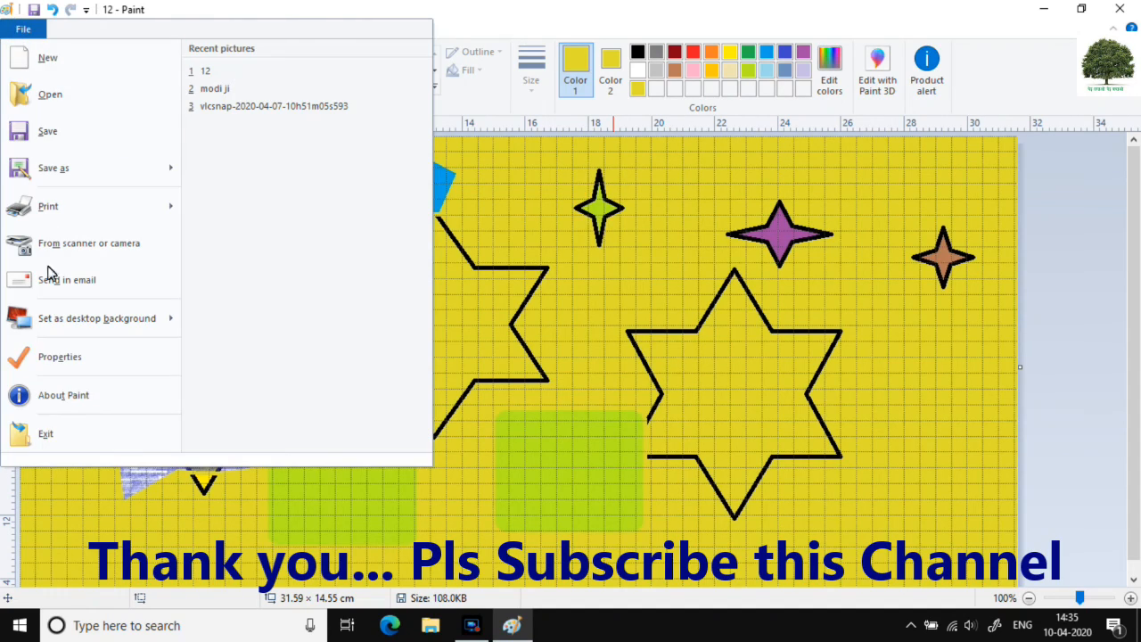
left_click(51, 432)
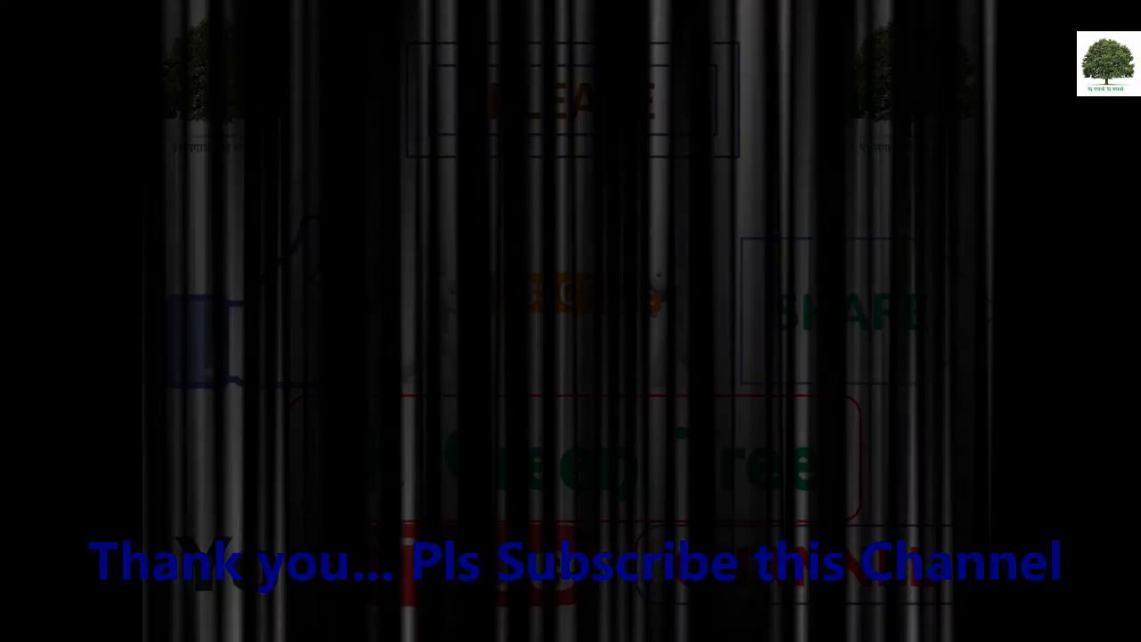